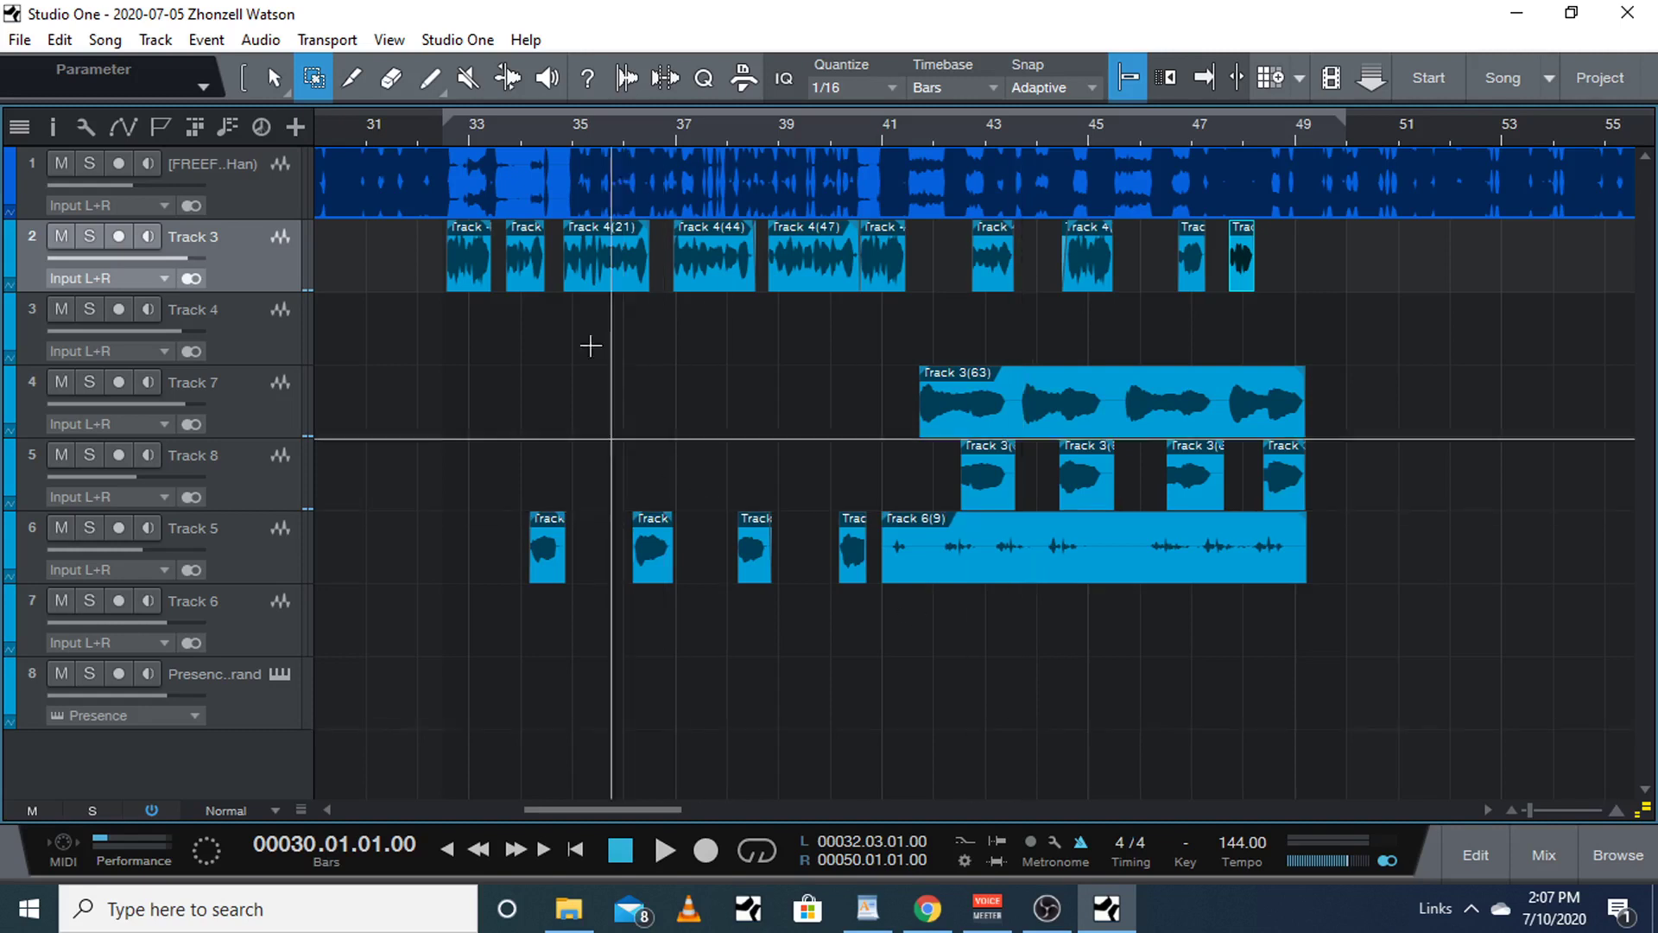
Step: Play back the vocal arrangement from around bar 31 beat 4 through bar 49
left_click(404, 133)
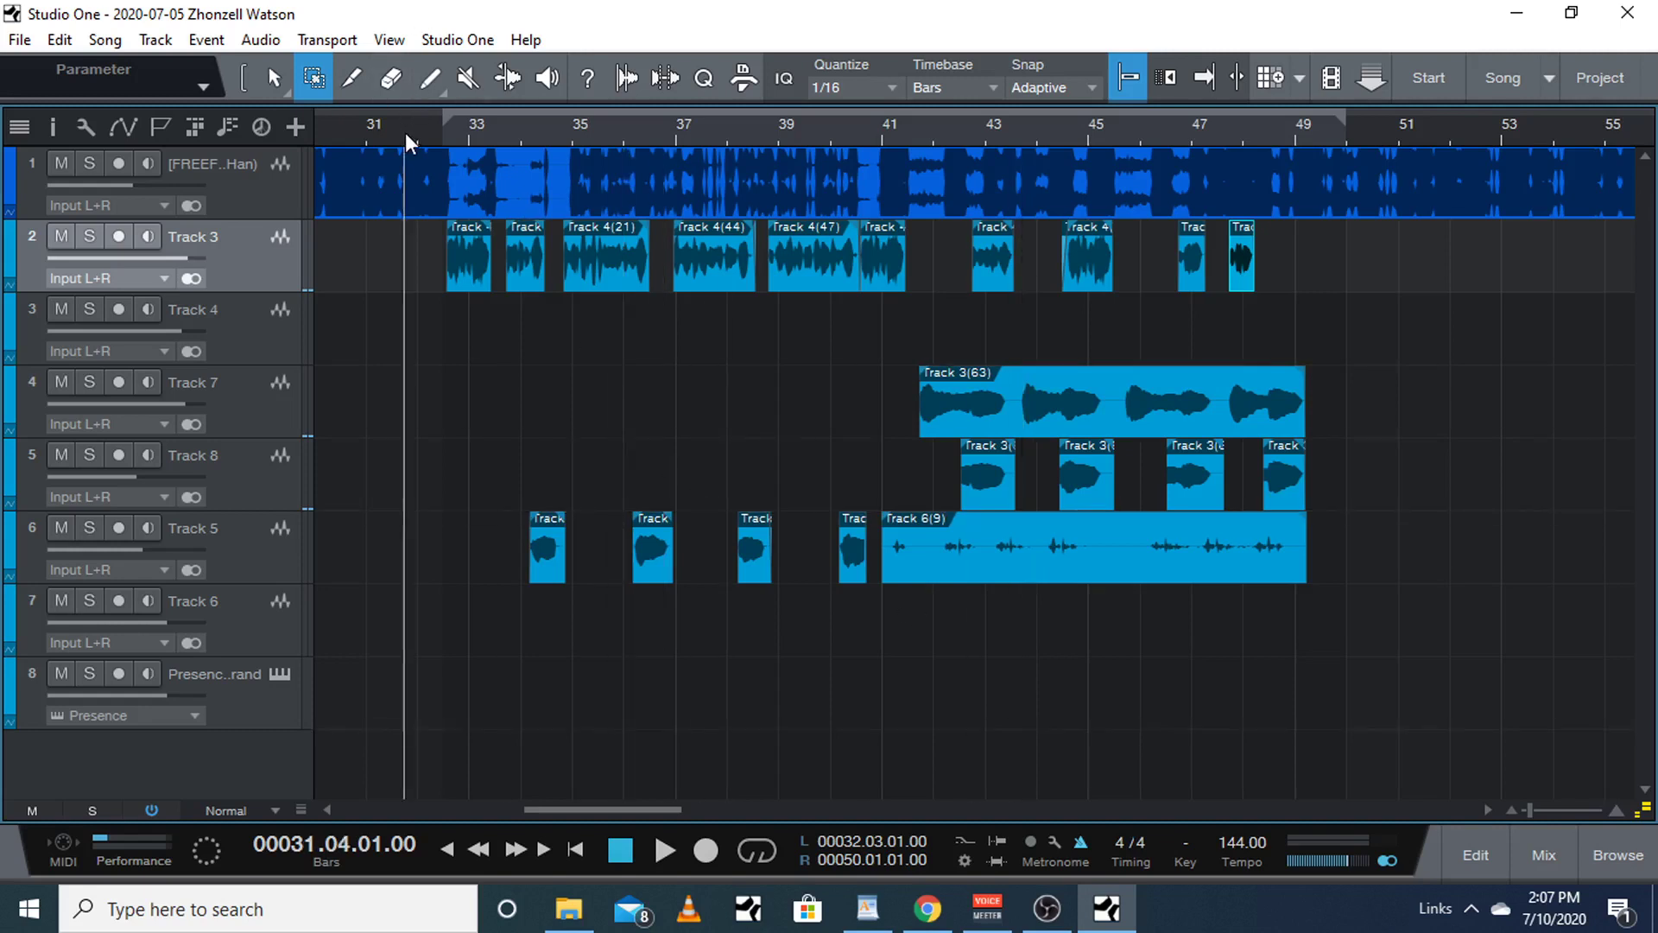
left_click(277, 77)
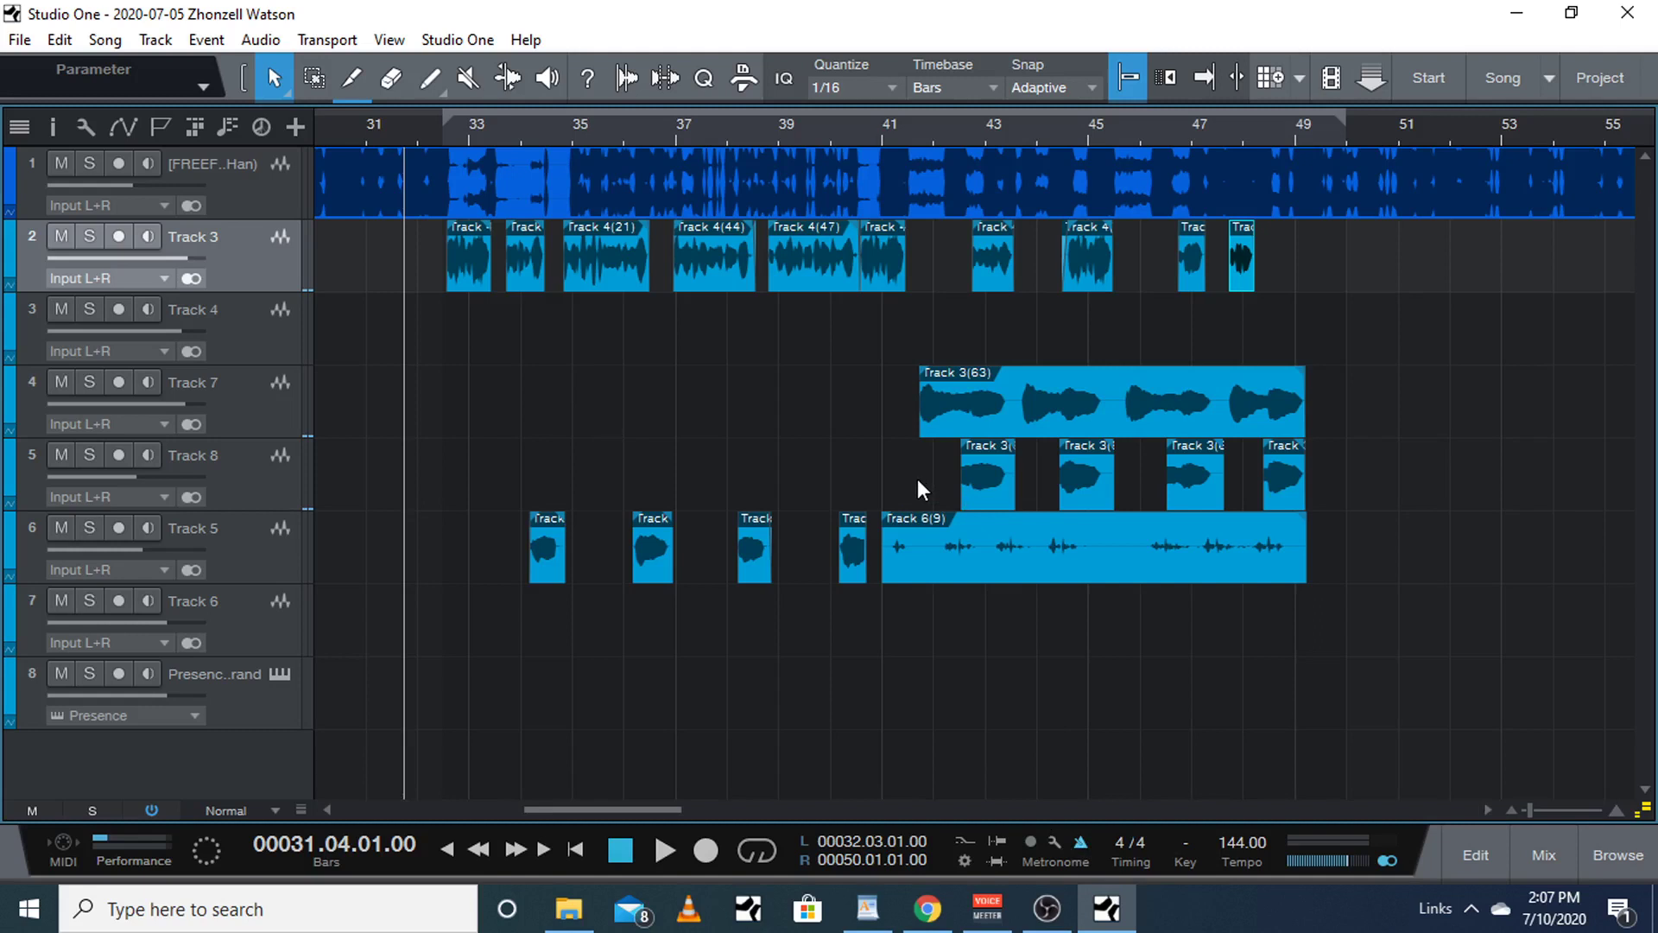
key("space")
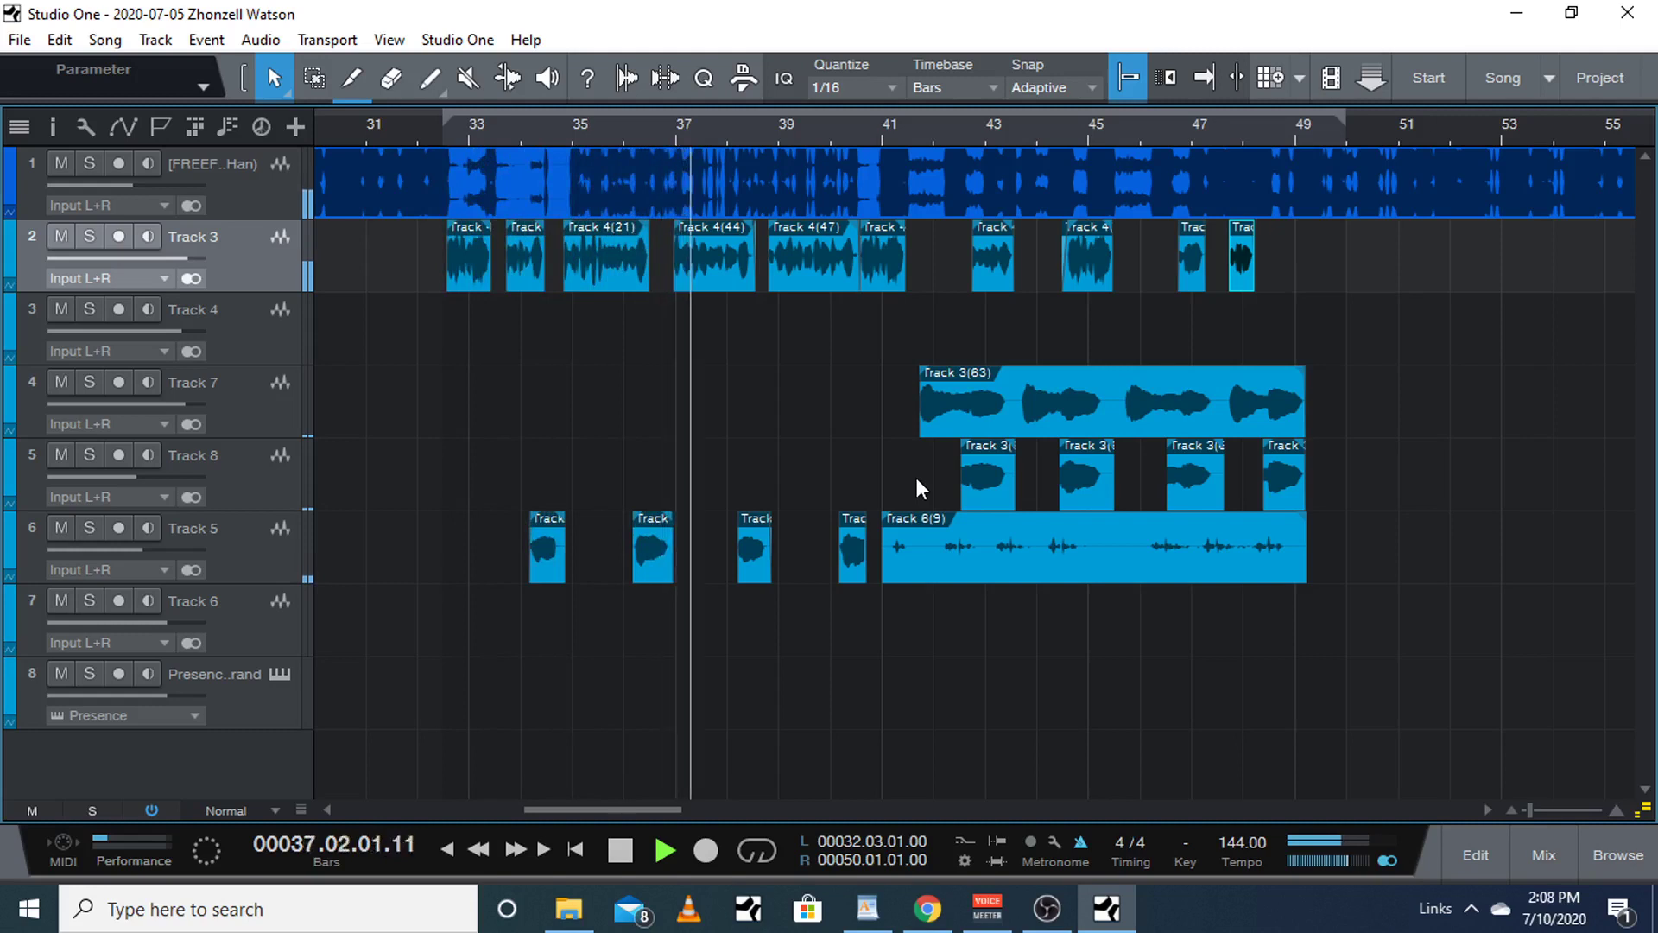
left_click(1081, 842)
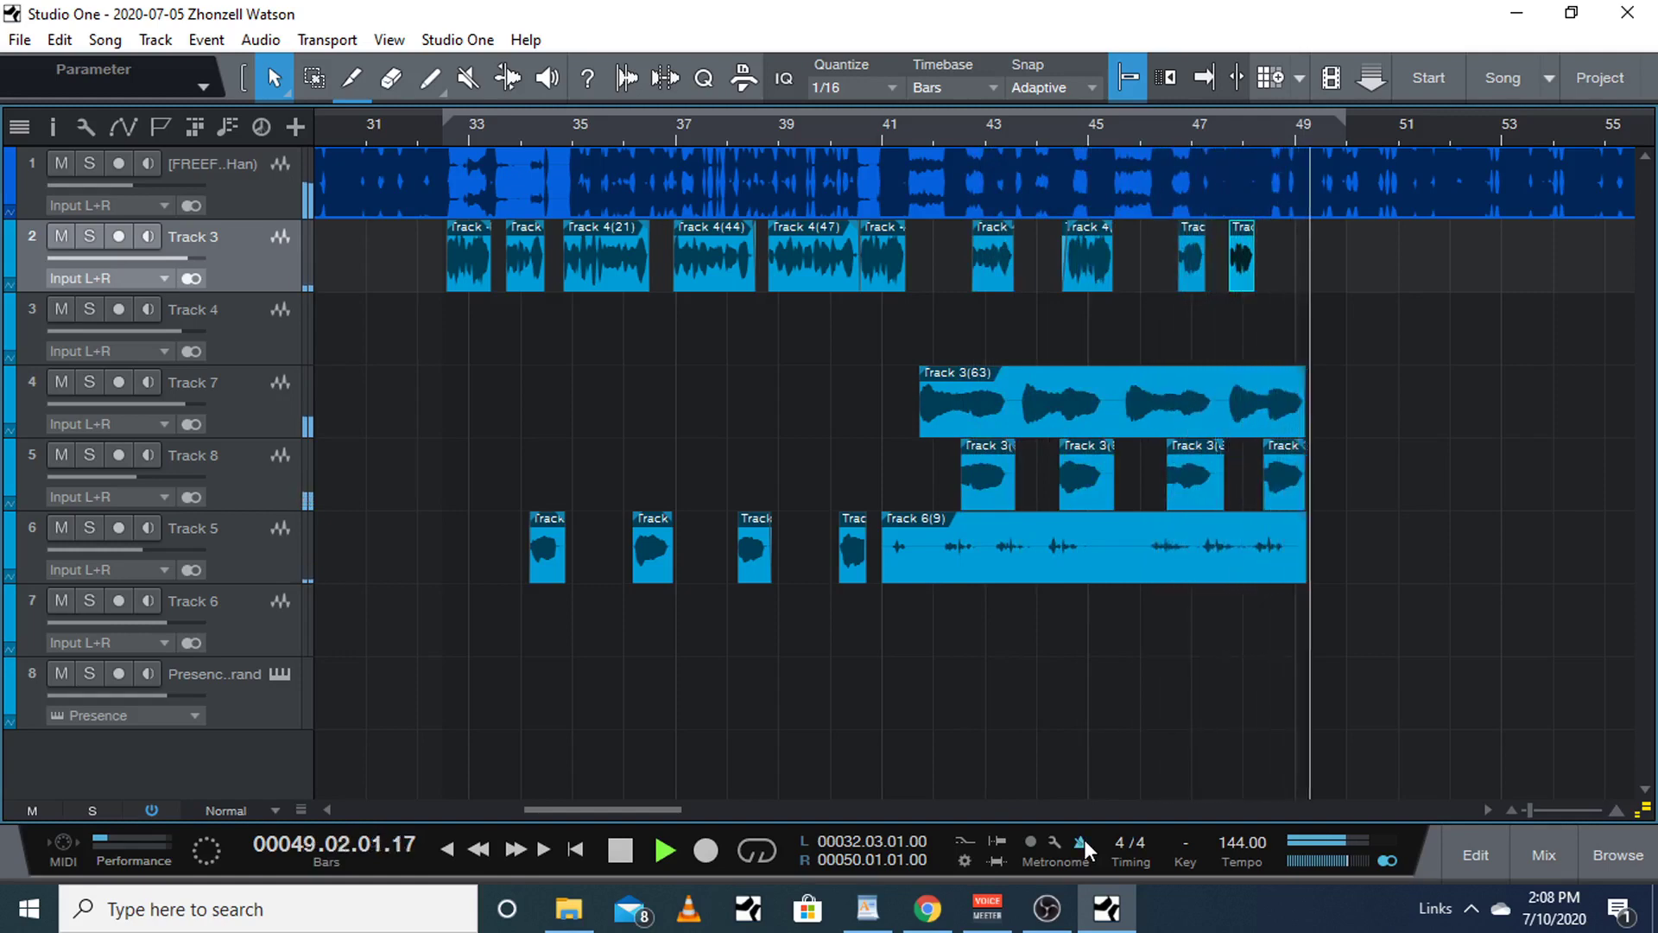
key("space")
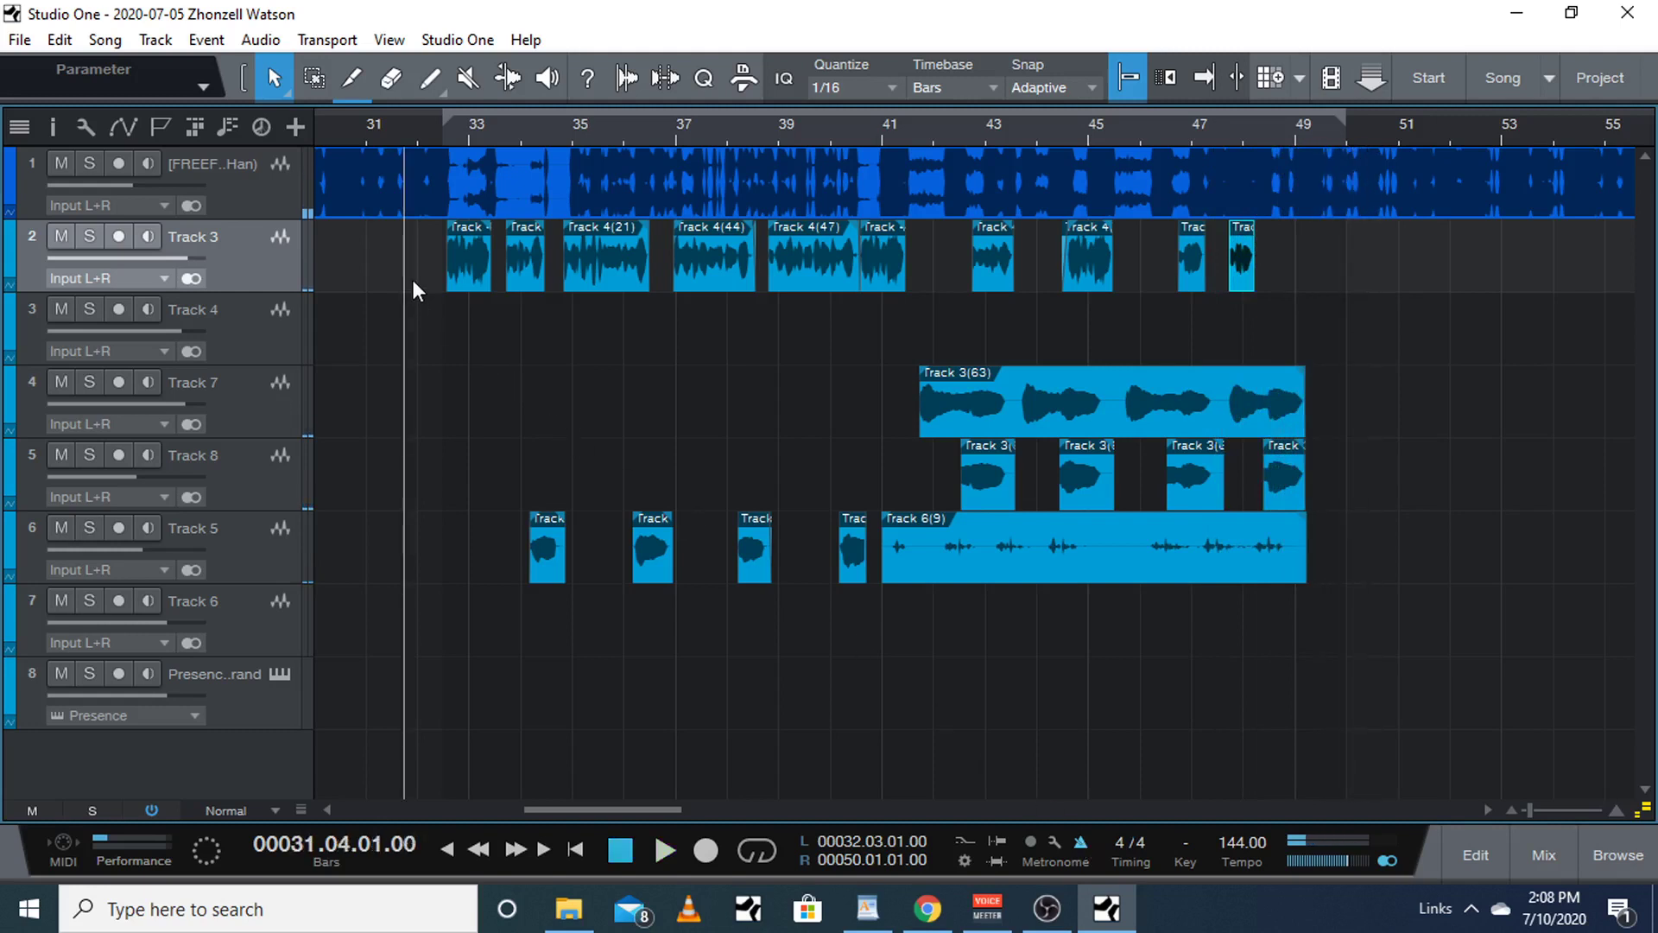
Step: Duplicate all vocal events between bars 32 and 49 and move the copies to start around the middle of bar 64
left_click_drag(414, 278, 1447, 622)
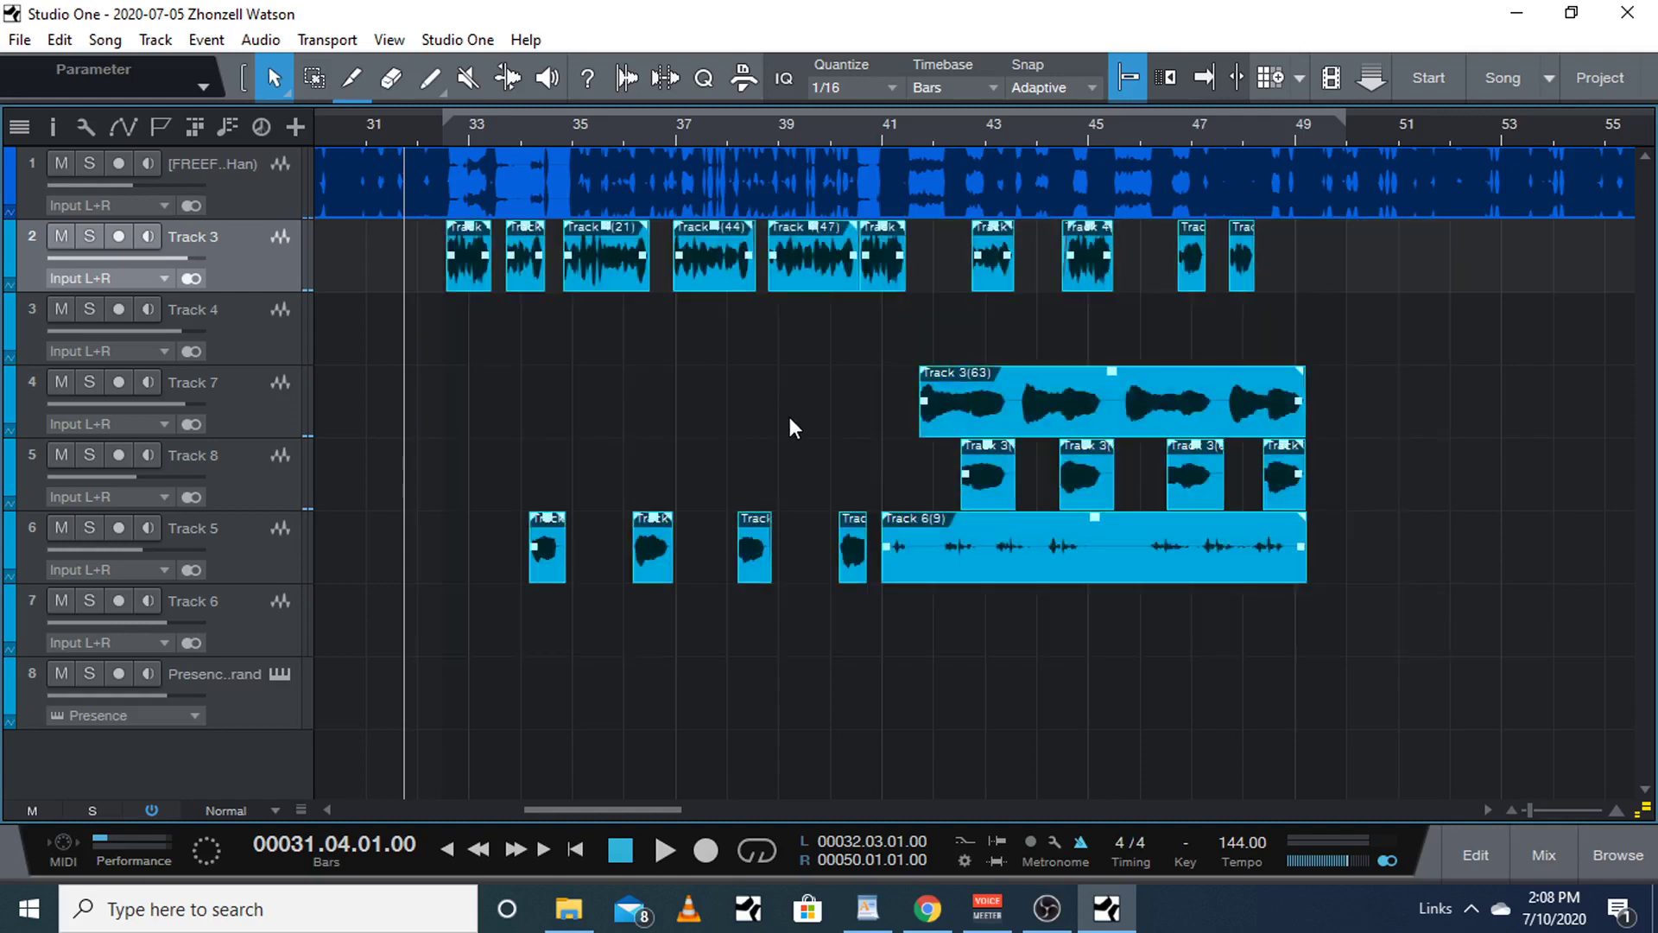
key("d")
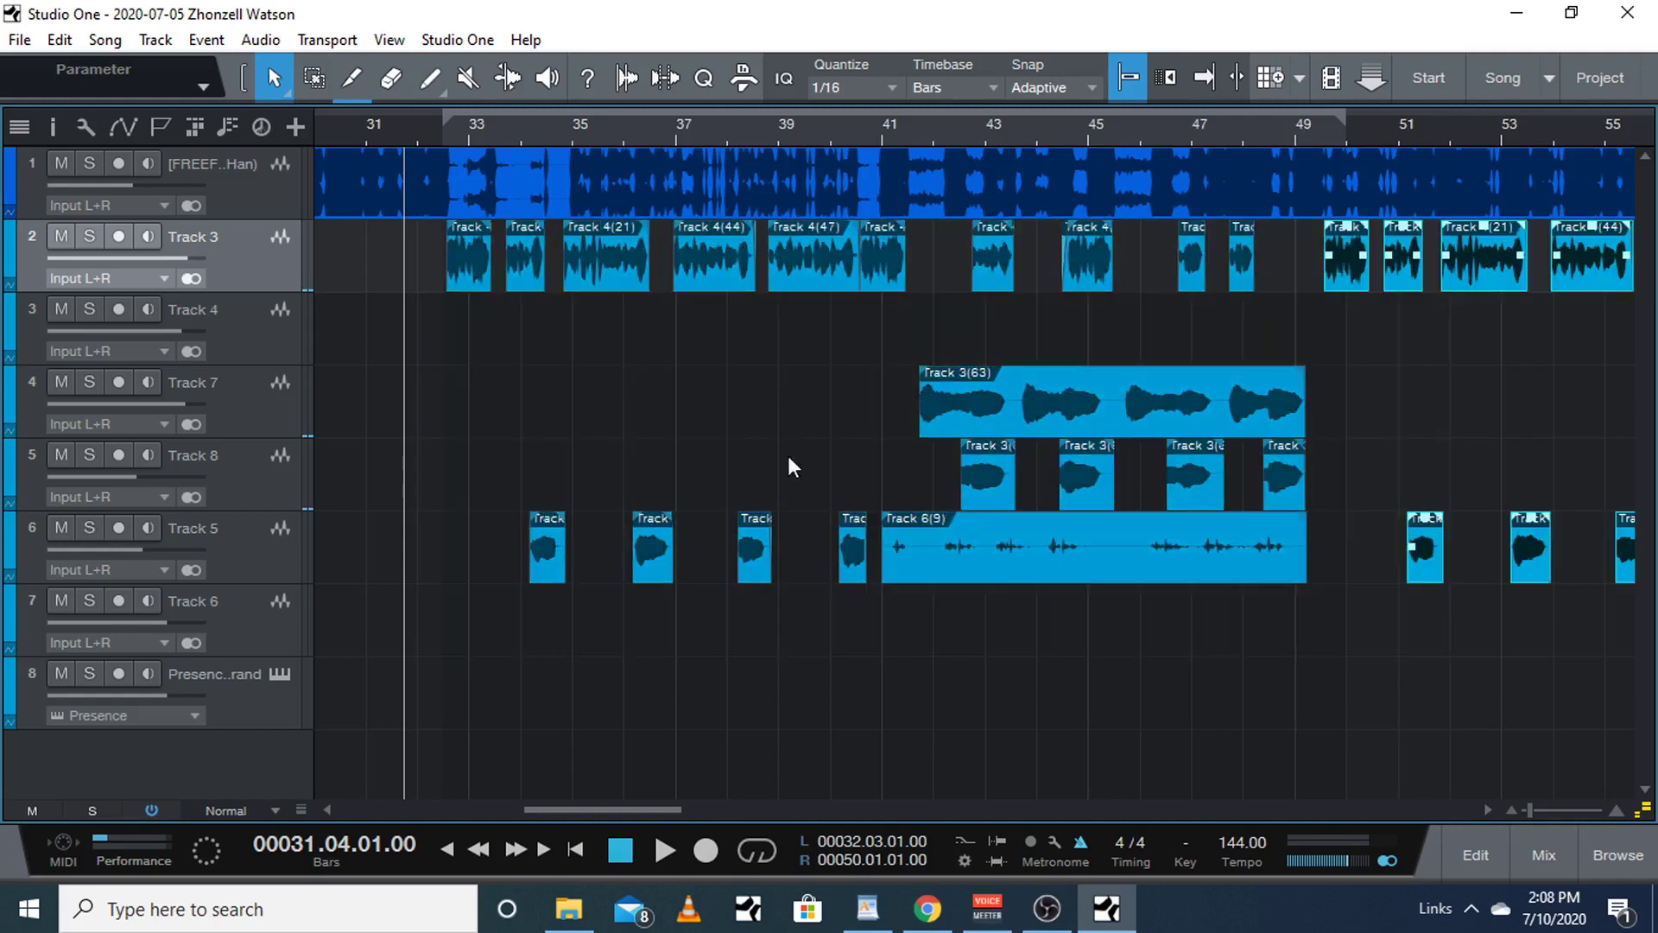
left_click_drag(623, 802, 728, 802)
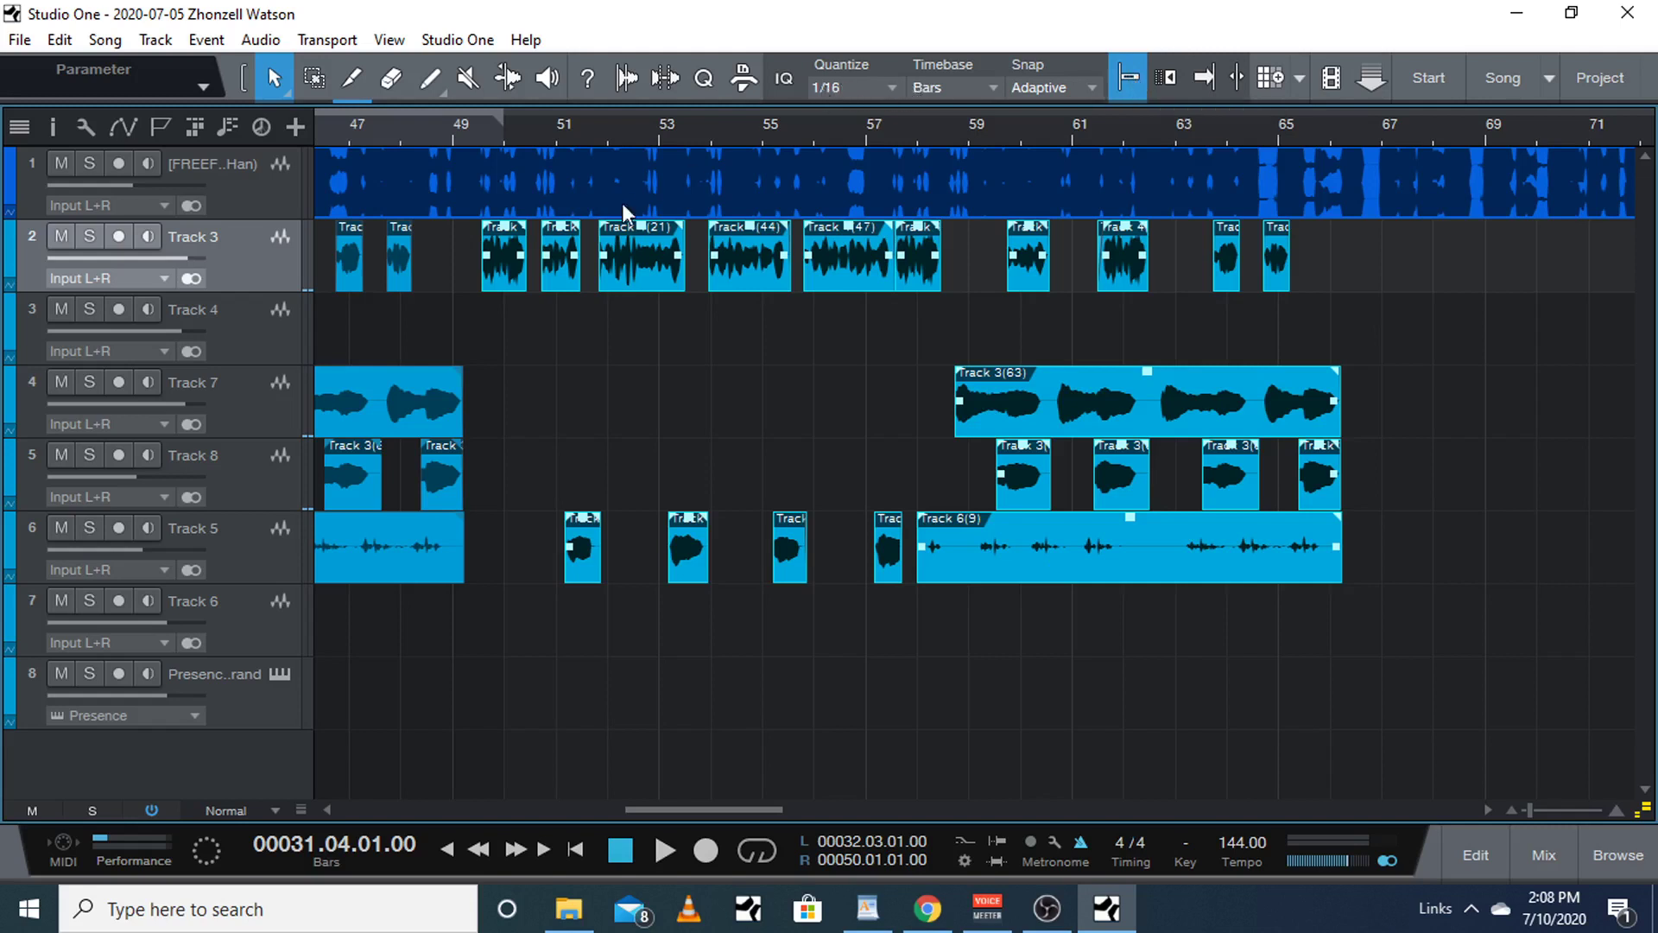
left_click_drag(500, 274, 1268, 259)
Step: Play from bar 64 and shift the duplicated vocal events about a sixteenth note later
left_click(1225, 131)
left_click_drag(765, 810, 838, 821)
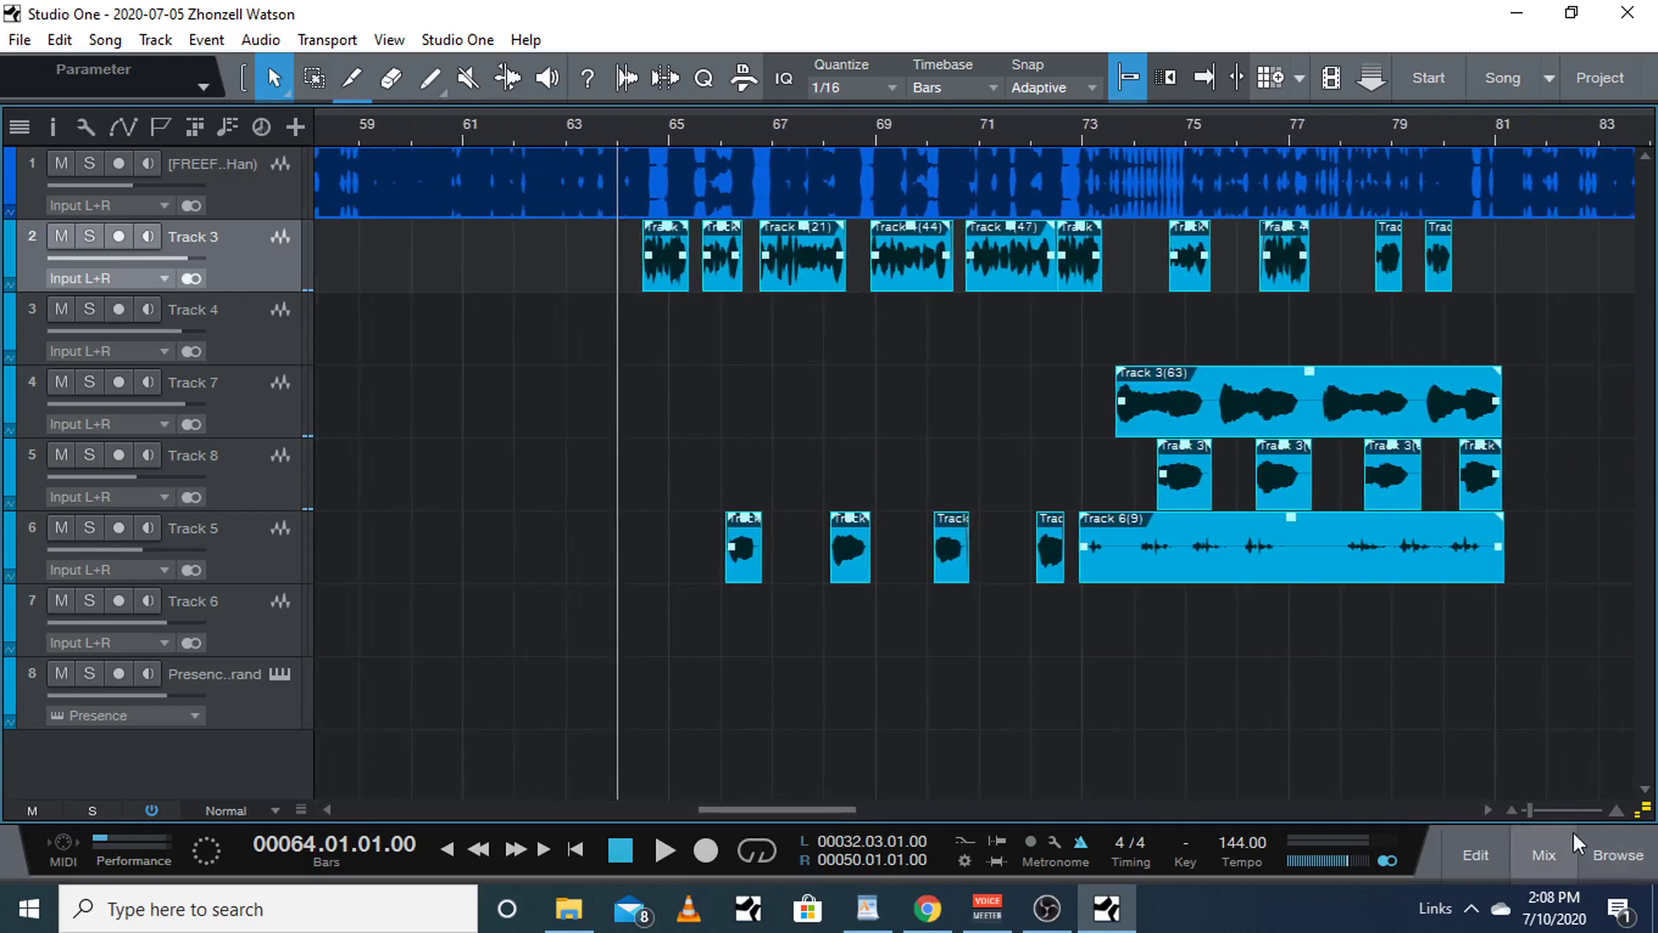
left_click(1617, 812)
left_click(1617, 812)
left_click(1617, 812)
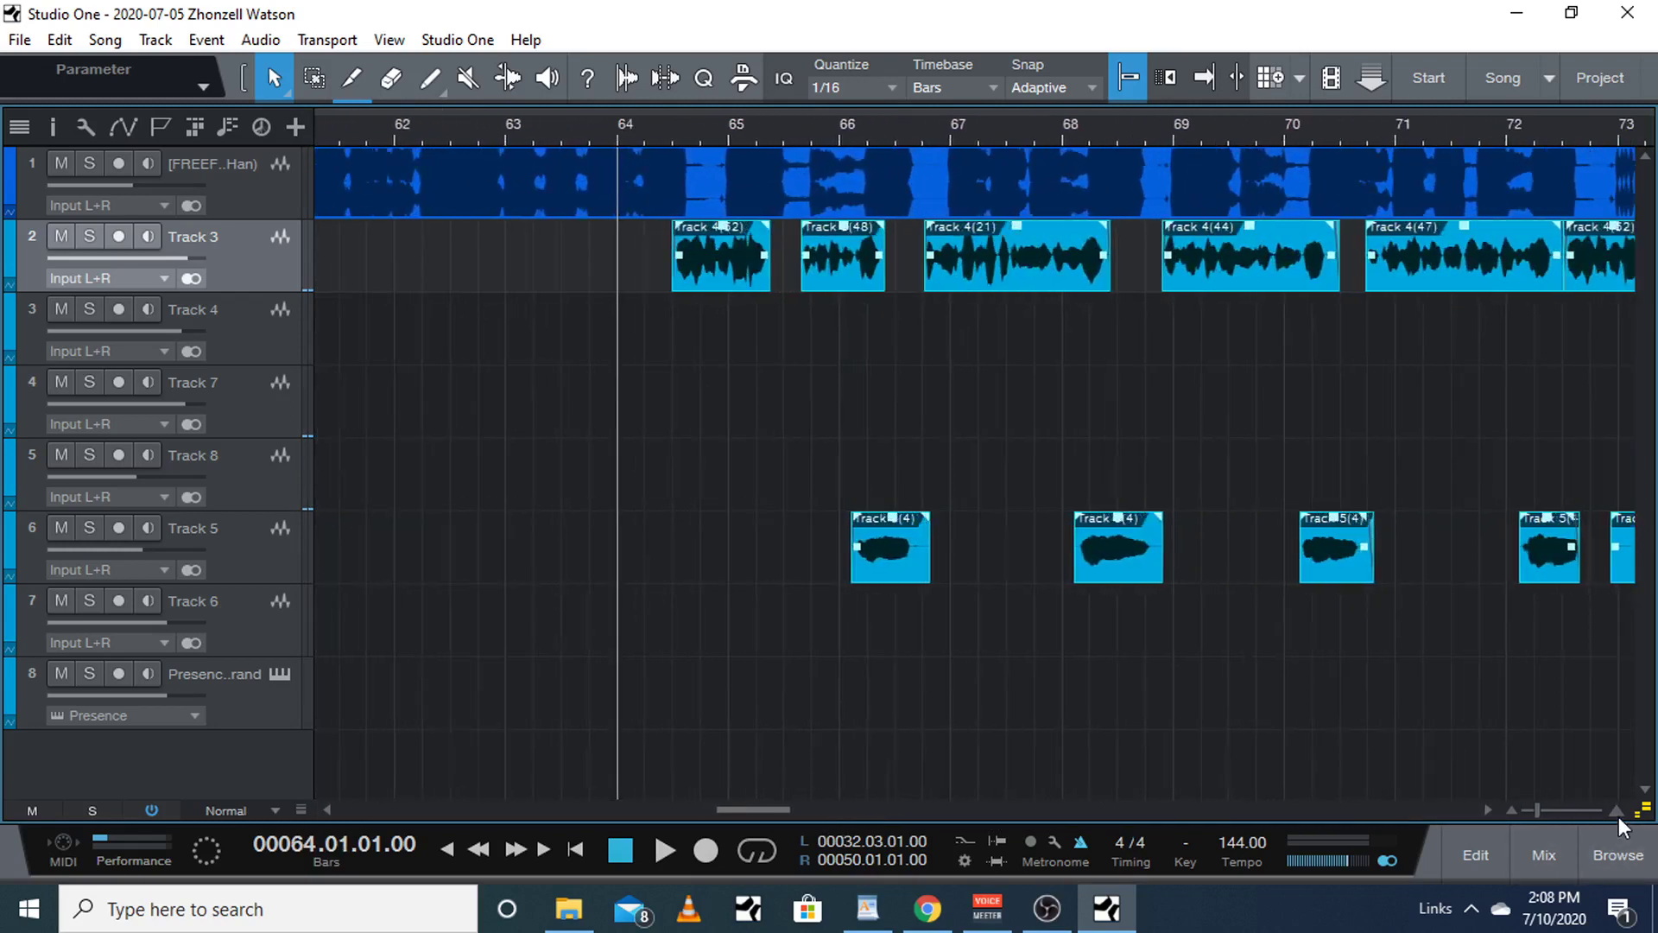
left_click(1617, 812)
left_click(1617, 812)
left_click(1617, 812)
left_click(1617, 812)
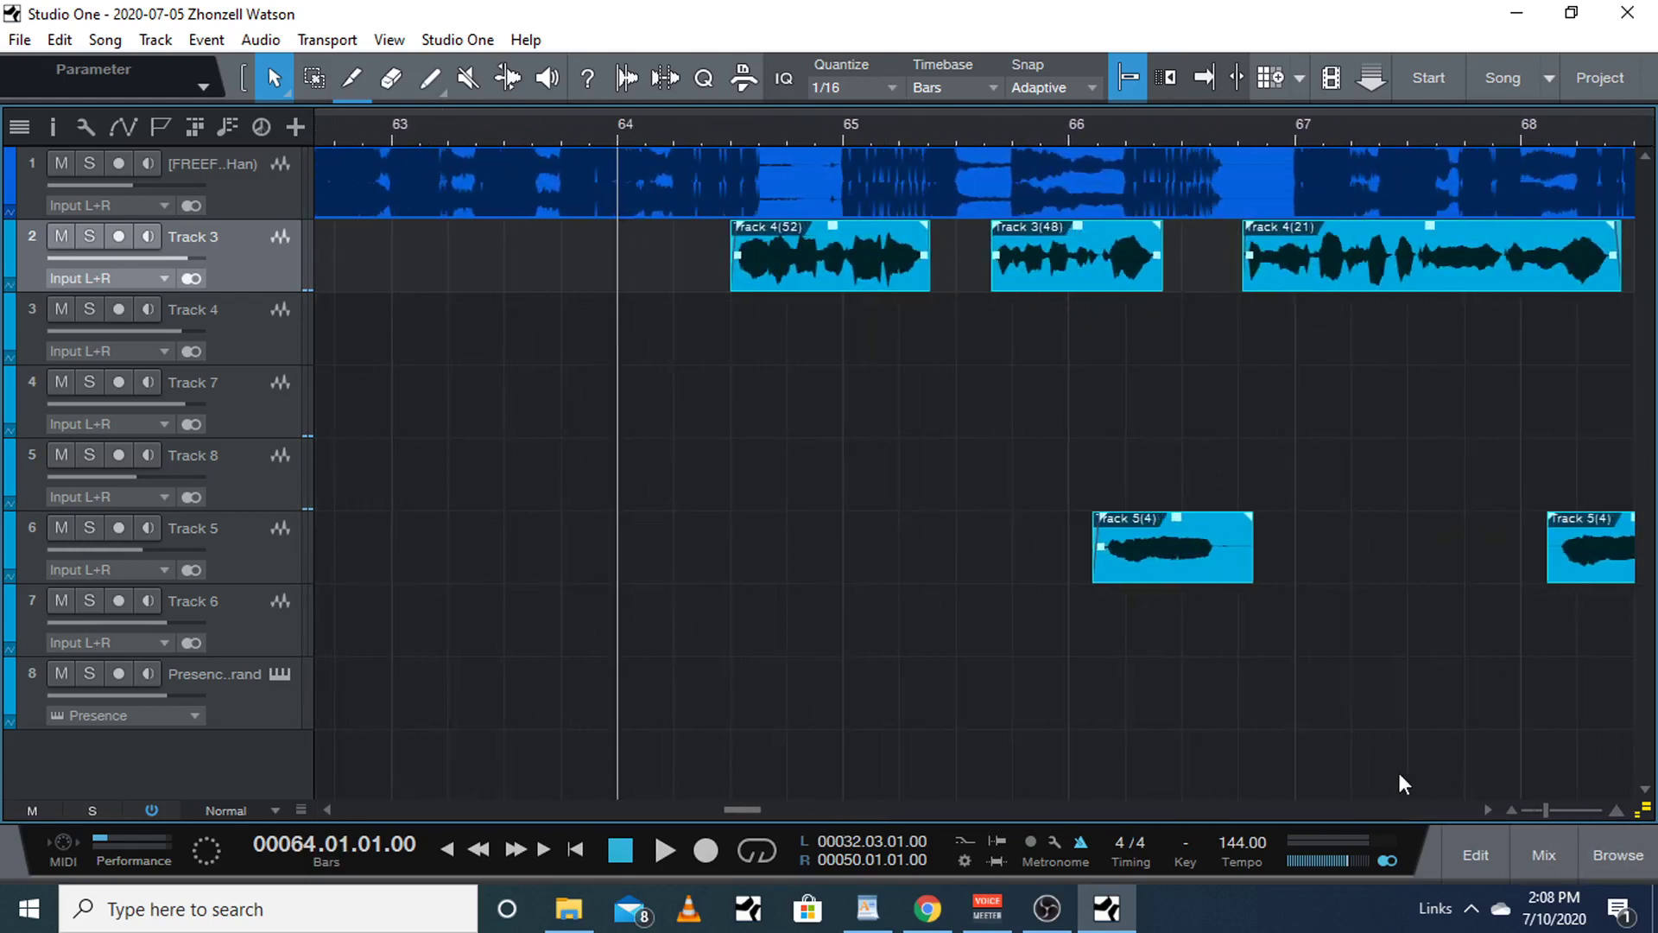
key("space")
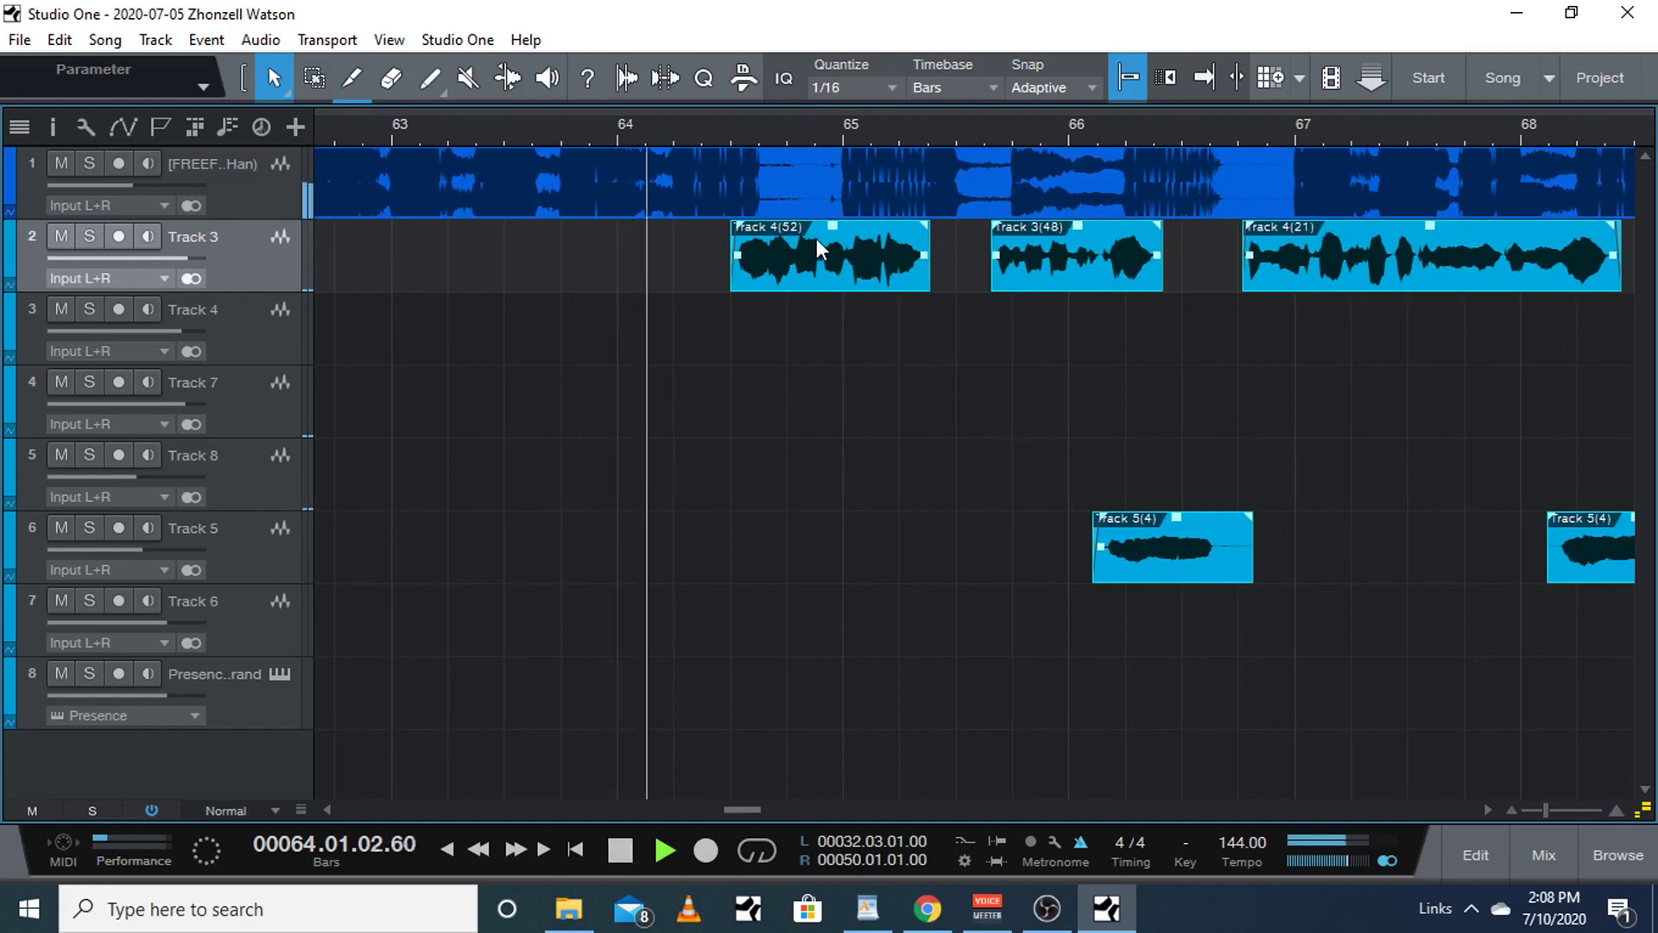
left_click_drag(820, 248, 833, 250)
key("space")
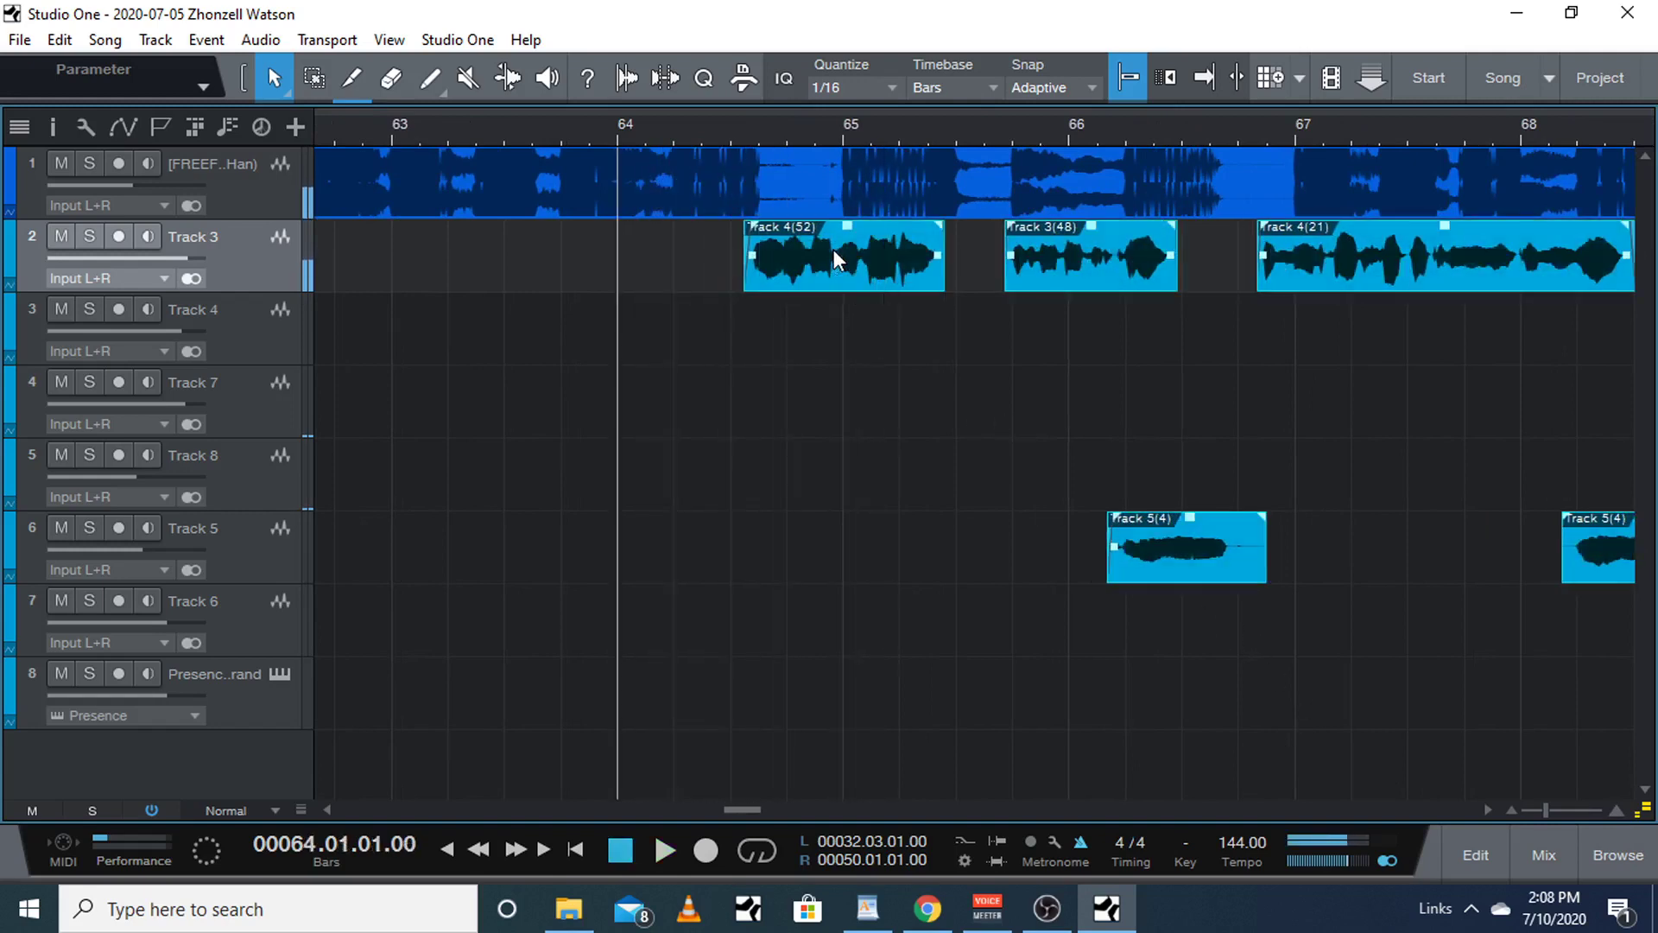
Step: Play the repositioned vocal copies from bar 64 to check their timing, and look over the whole arrangement
key("space")
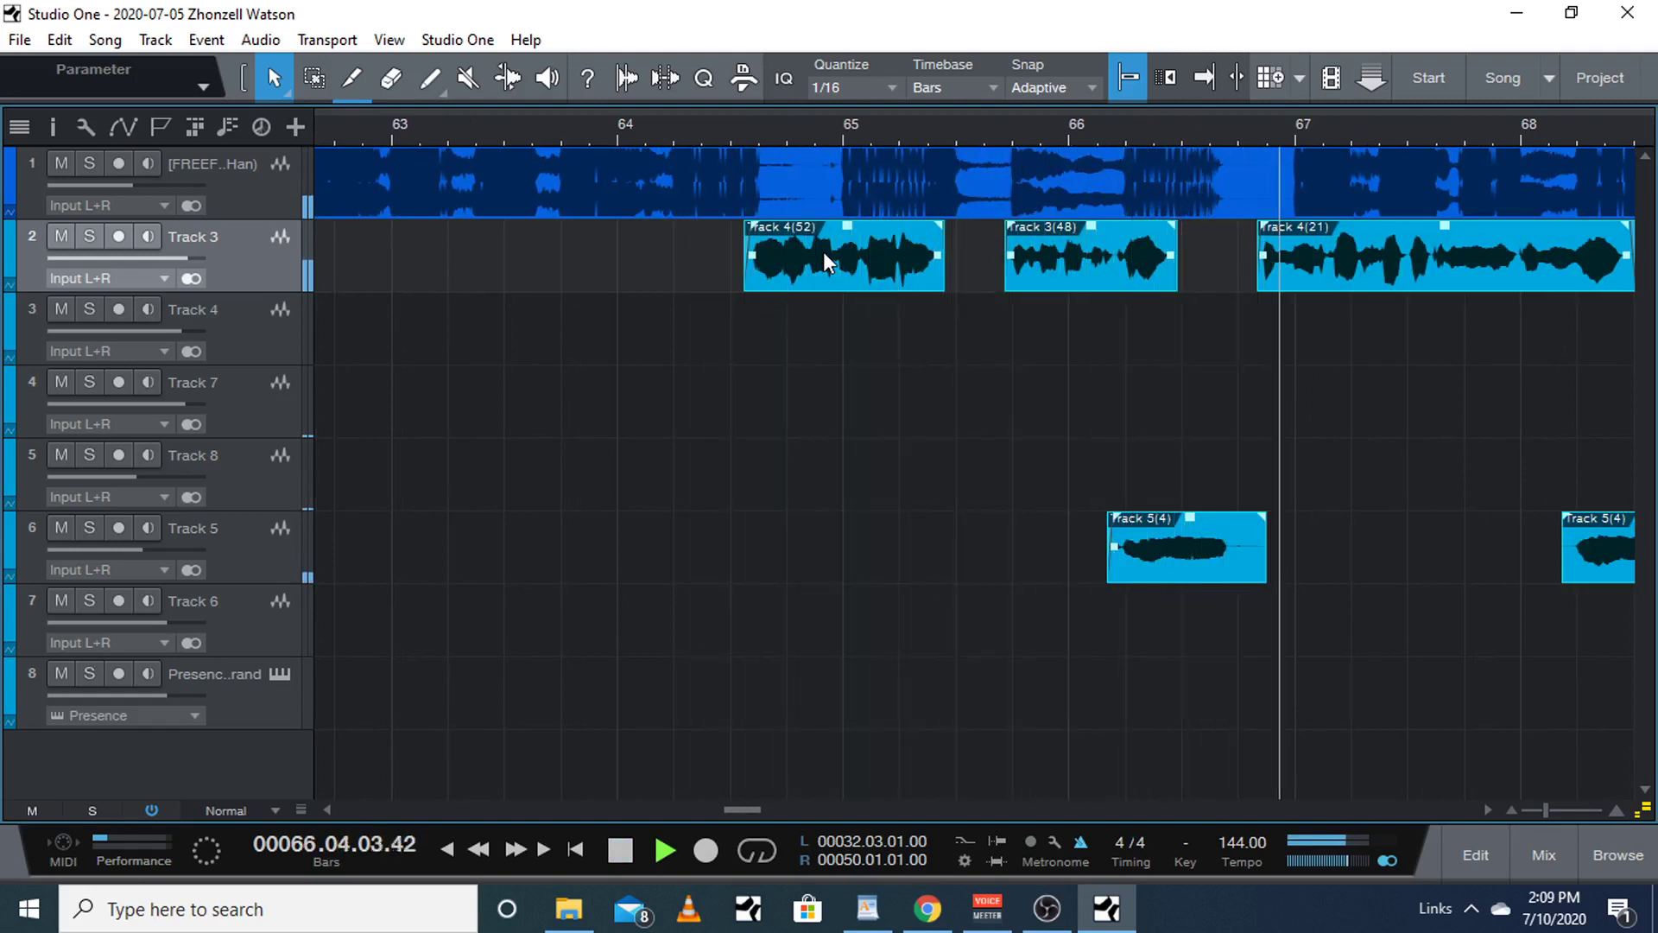
left_click_drag(1544, 810, 1535, 809)
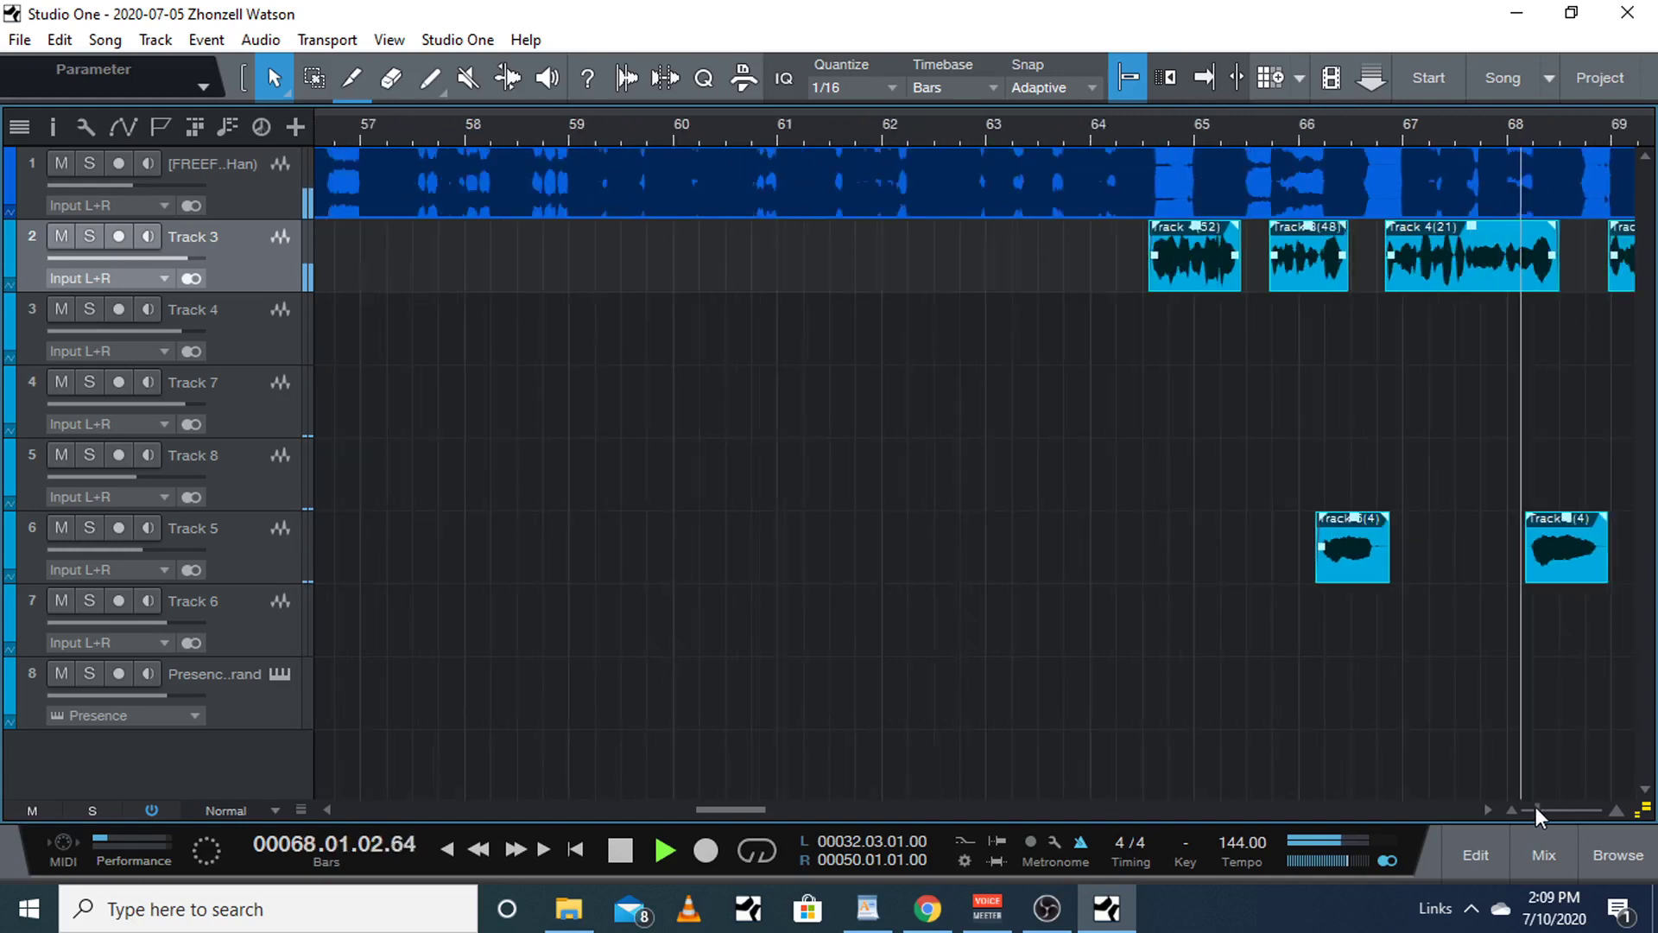
left_click_drag(698, 810, 764, 804)
key("space")
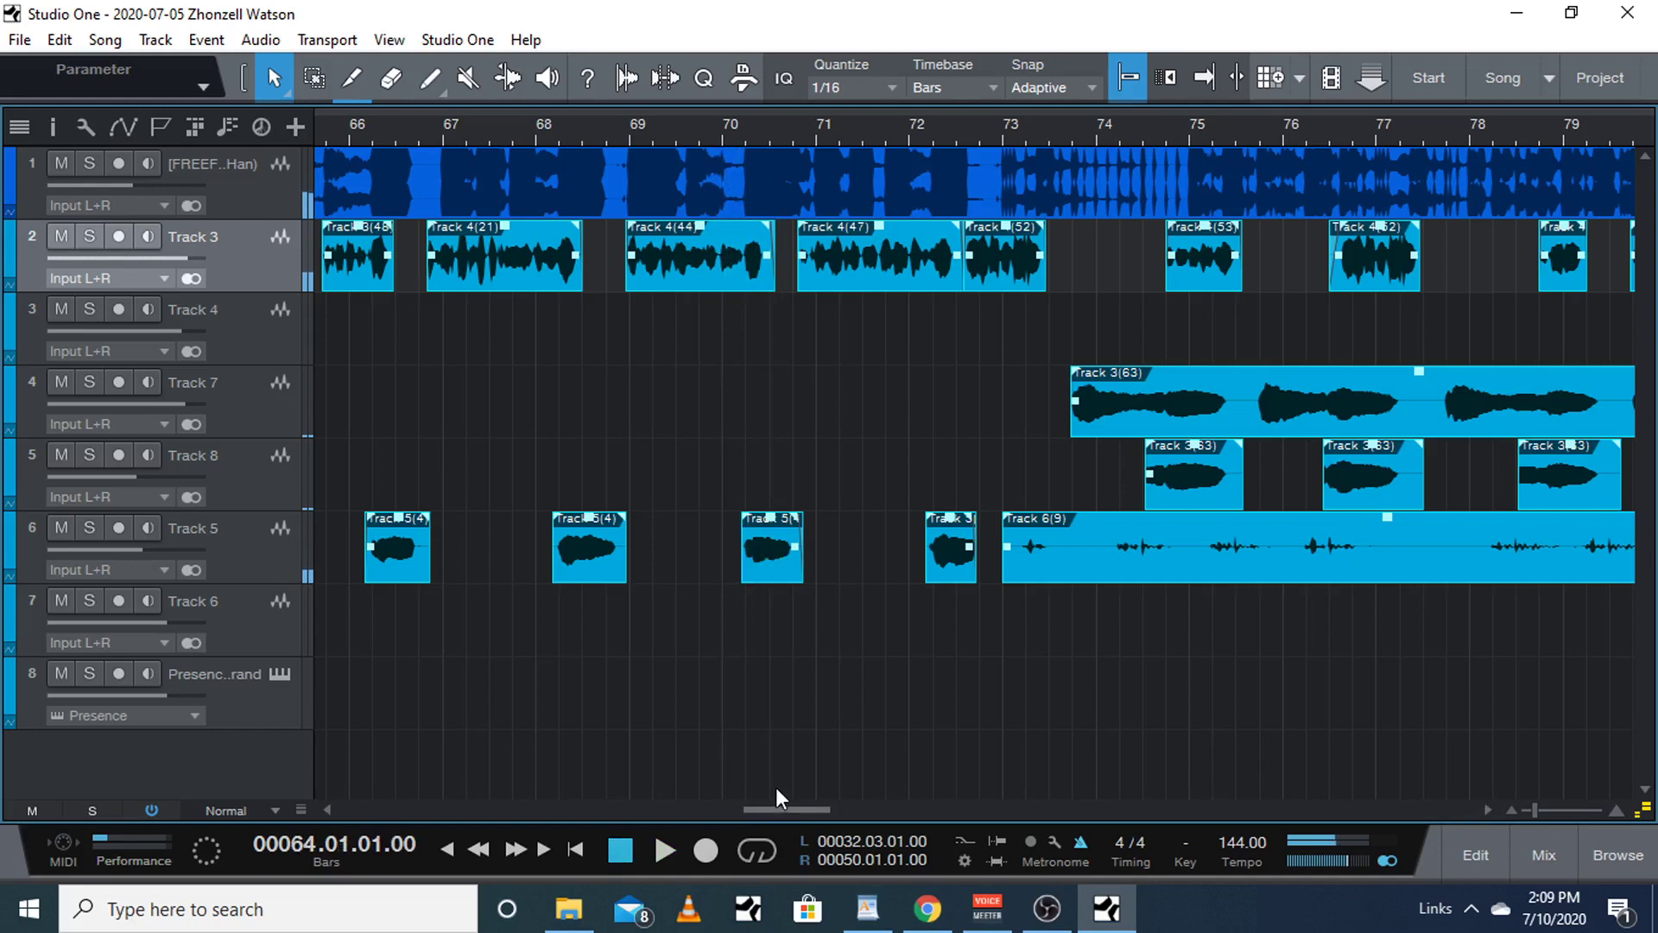
left_click(1526, 812)
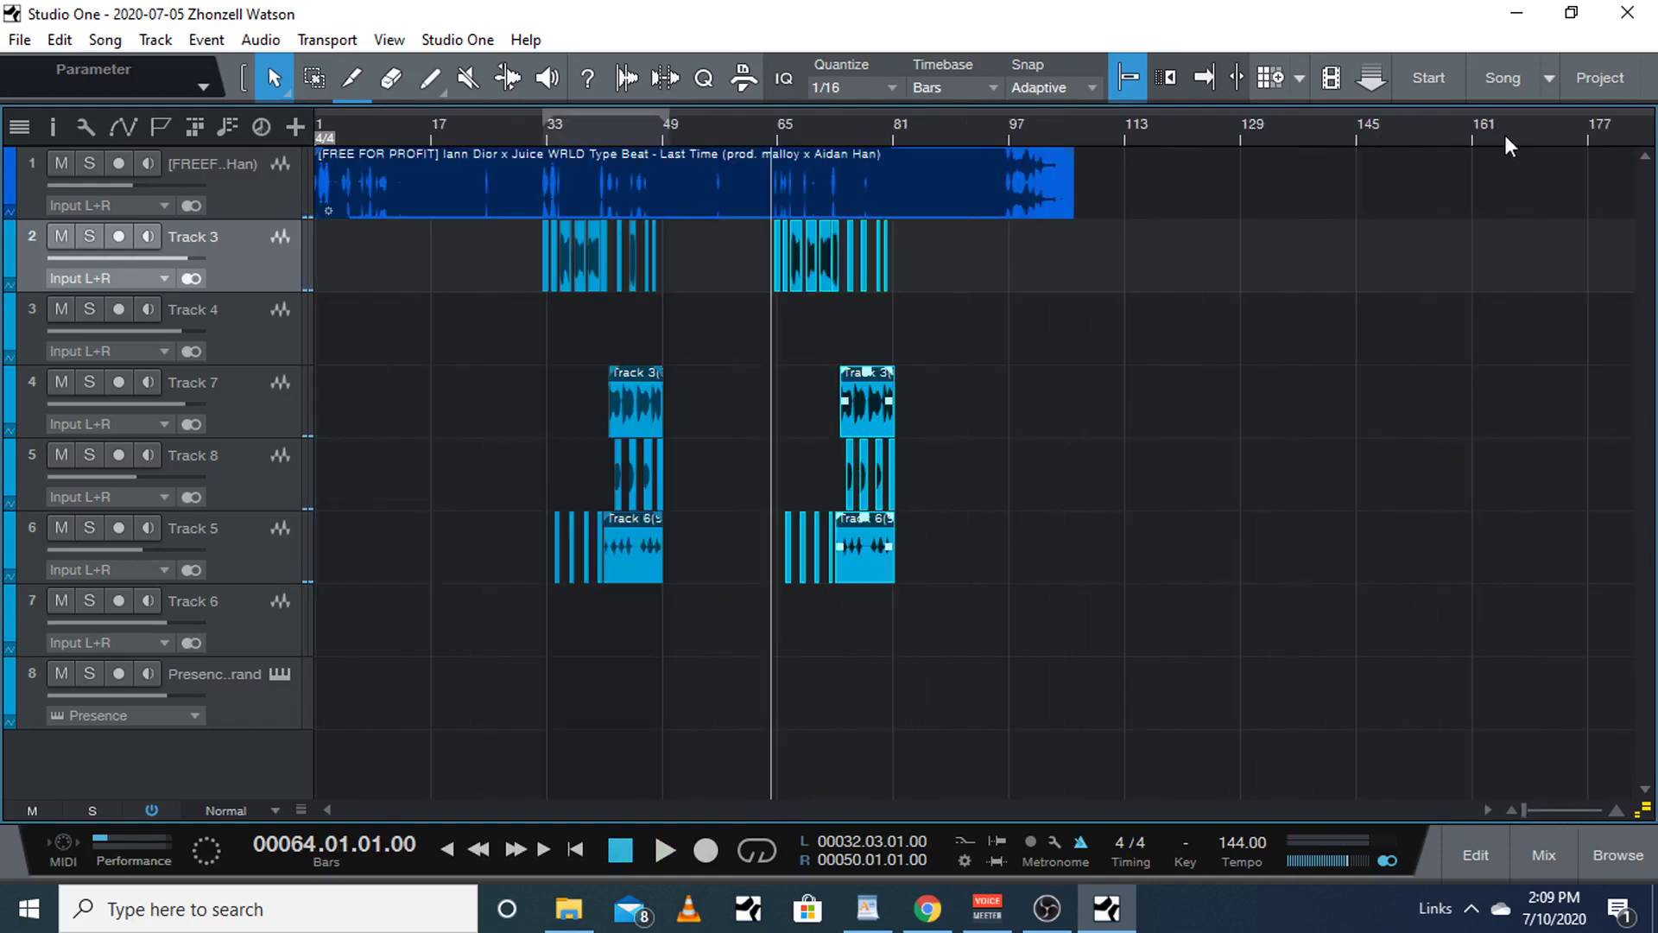
Step: Switch to the 2020-07-10 song and import the MP3 "[FREE] Young Thug Type Beat 2020 - Shippuden Prod. Chain" from Downloads
left_click(1550, 79)
left_click(1479, 151)
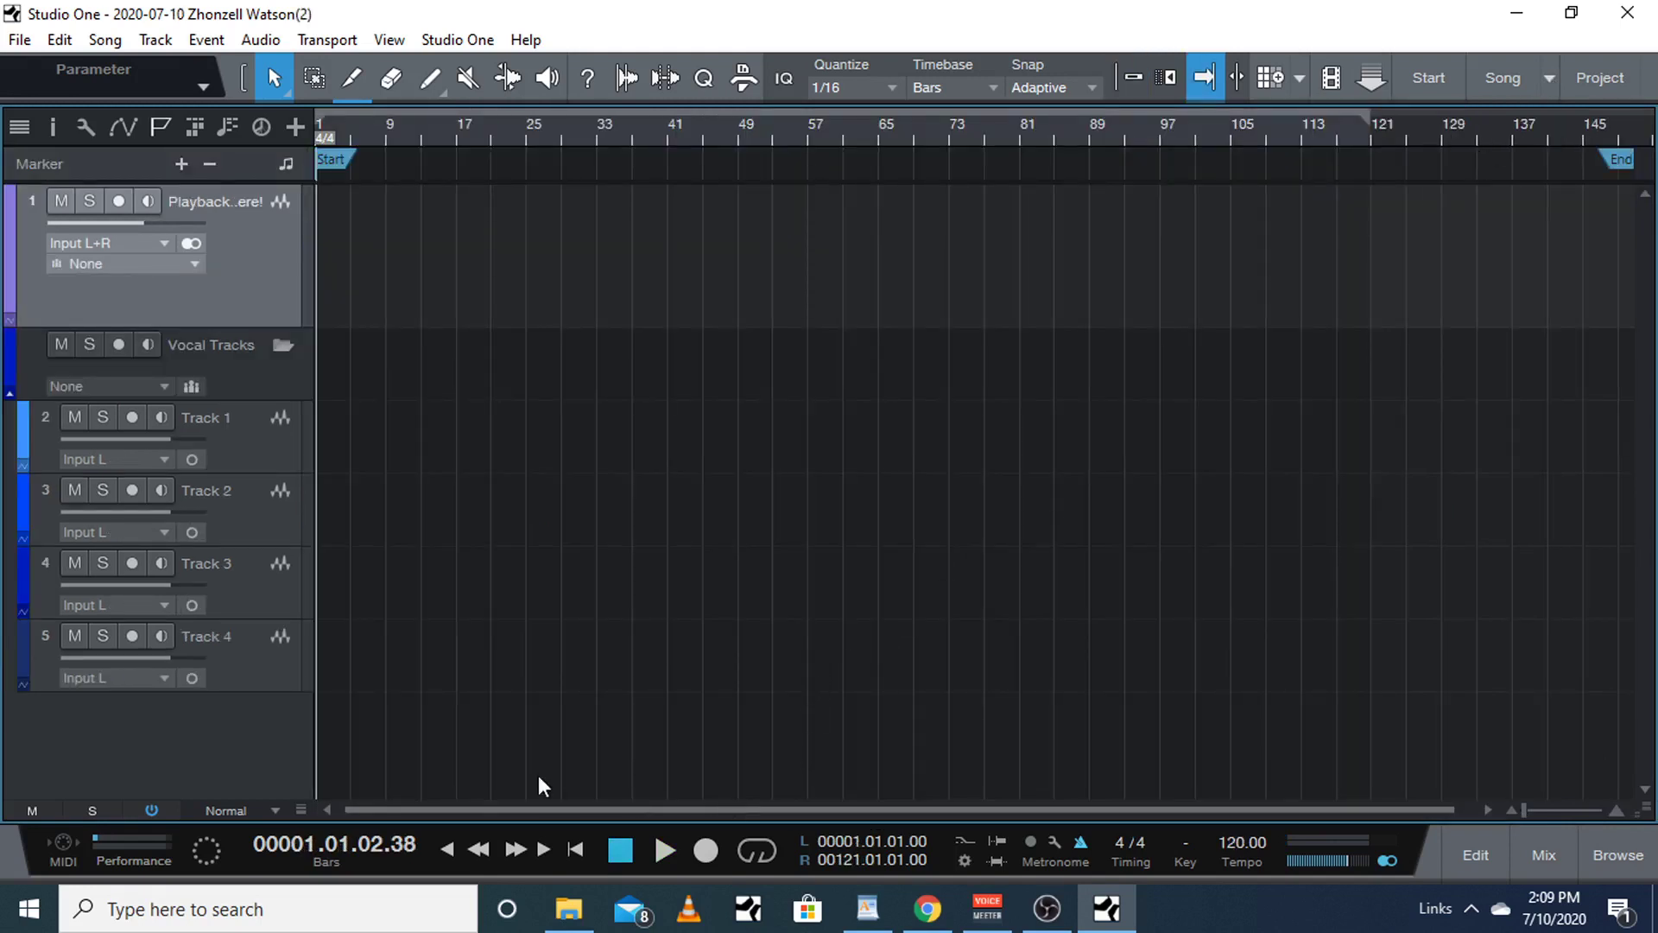
left_click(105, 40)
left_click(105, 40)
left_click(104, 40)
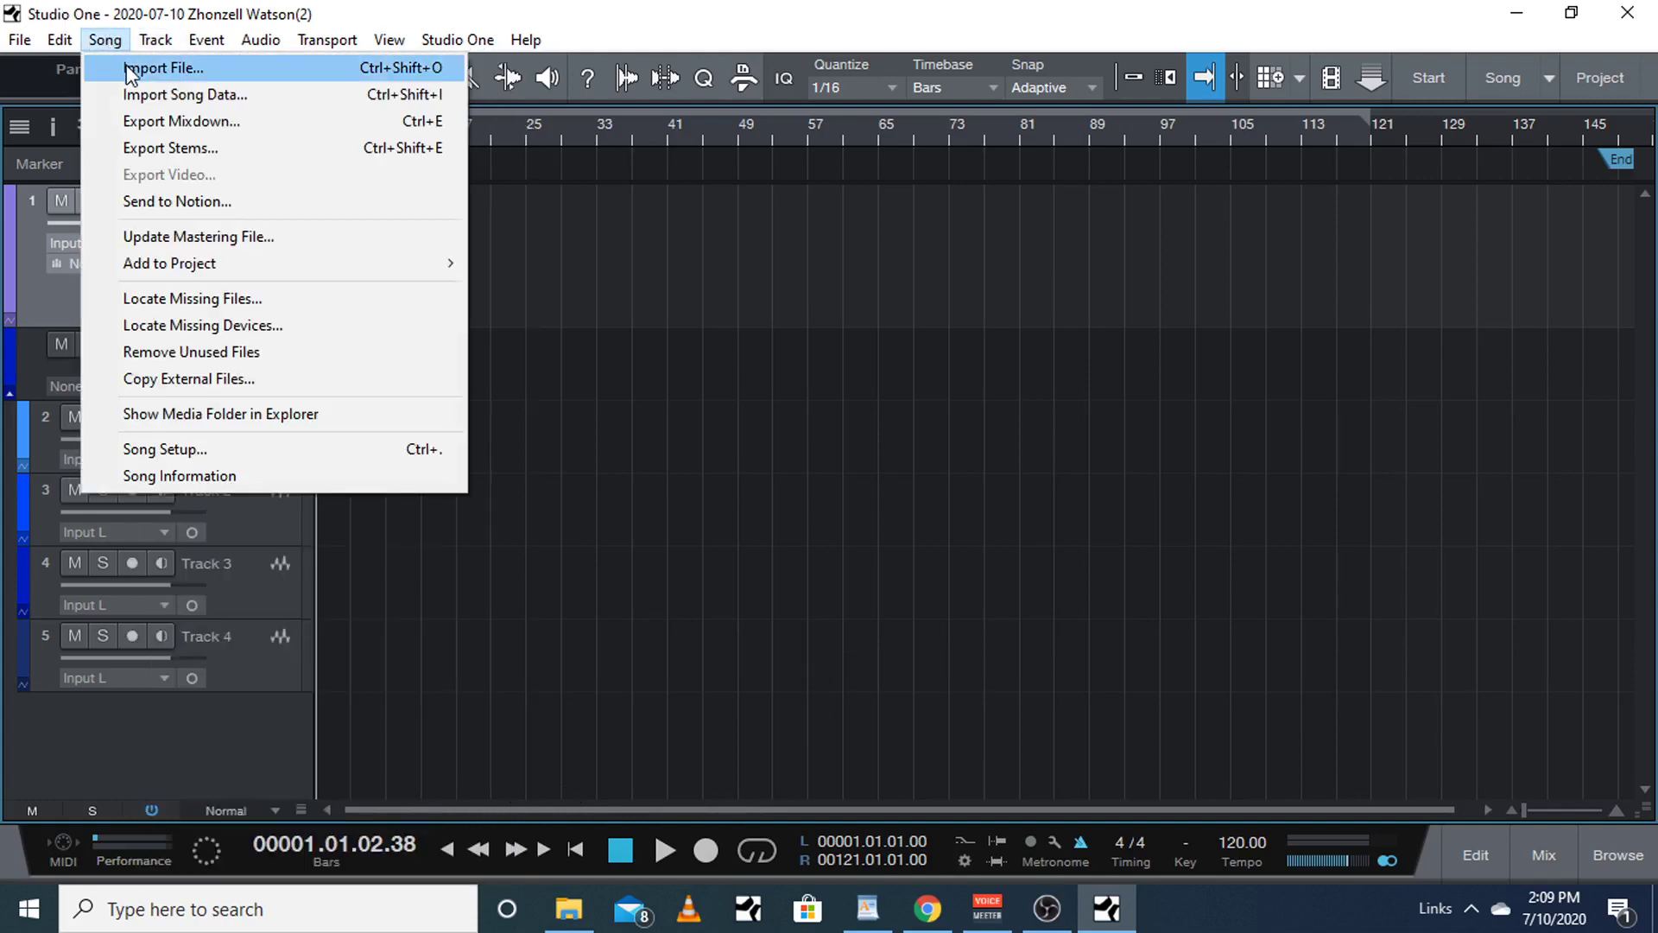
left_click(127, 68)
left_click(310, 516)
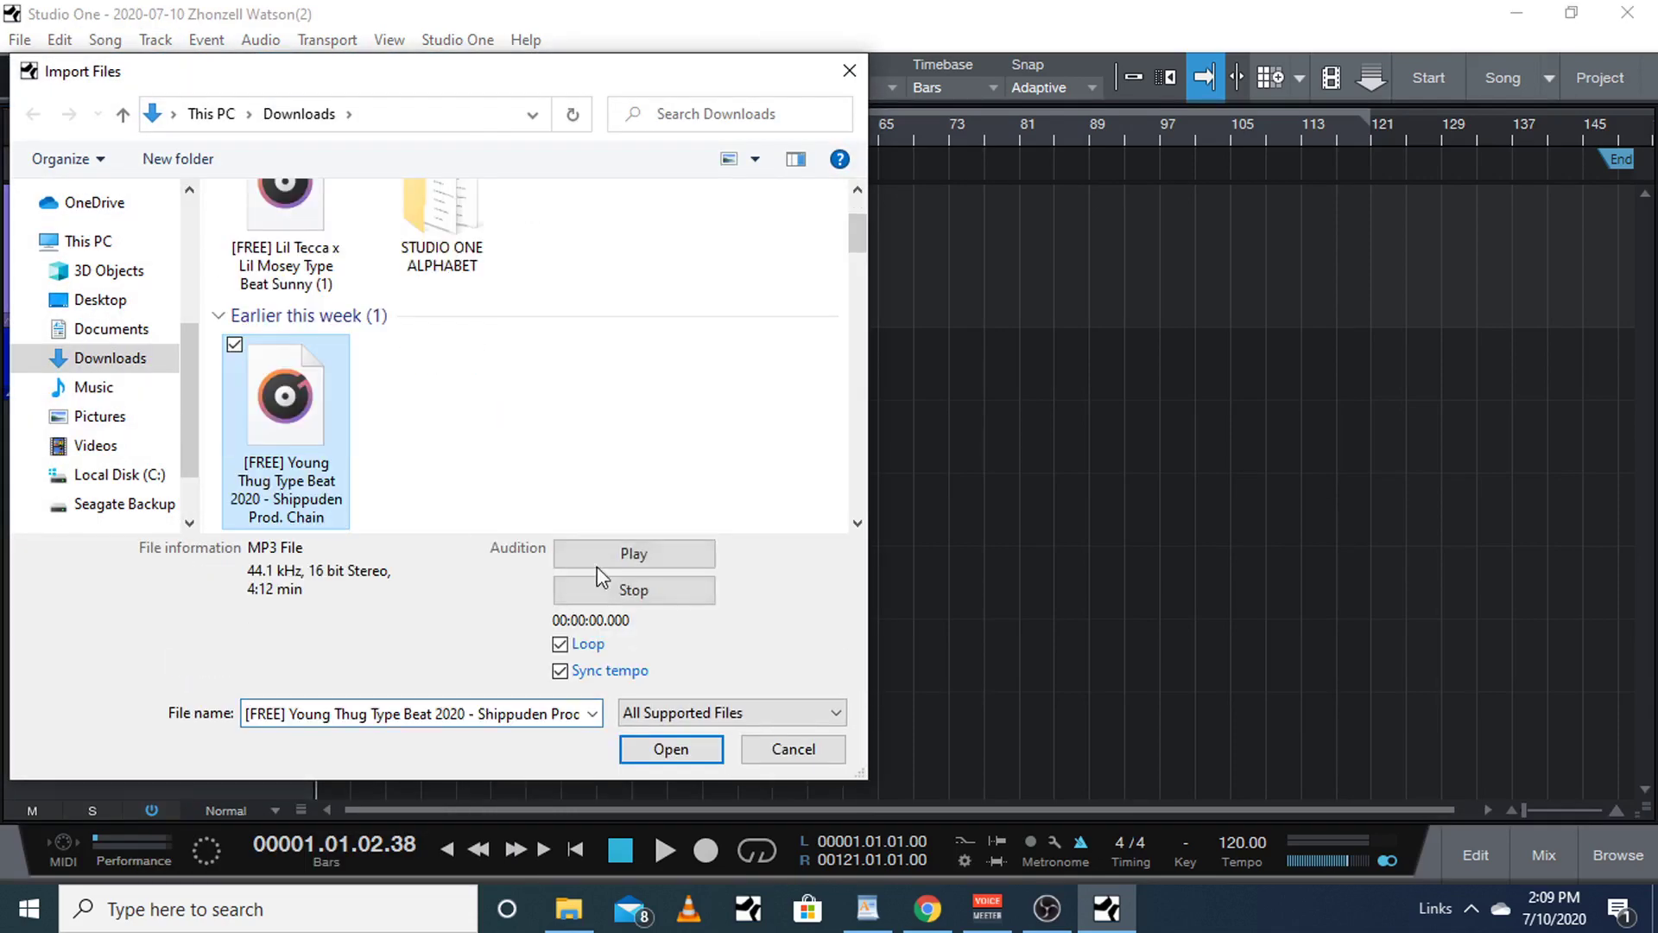
left_click(672, 748)
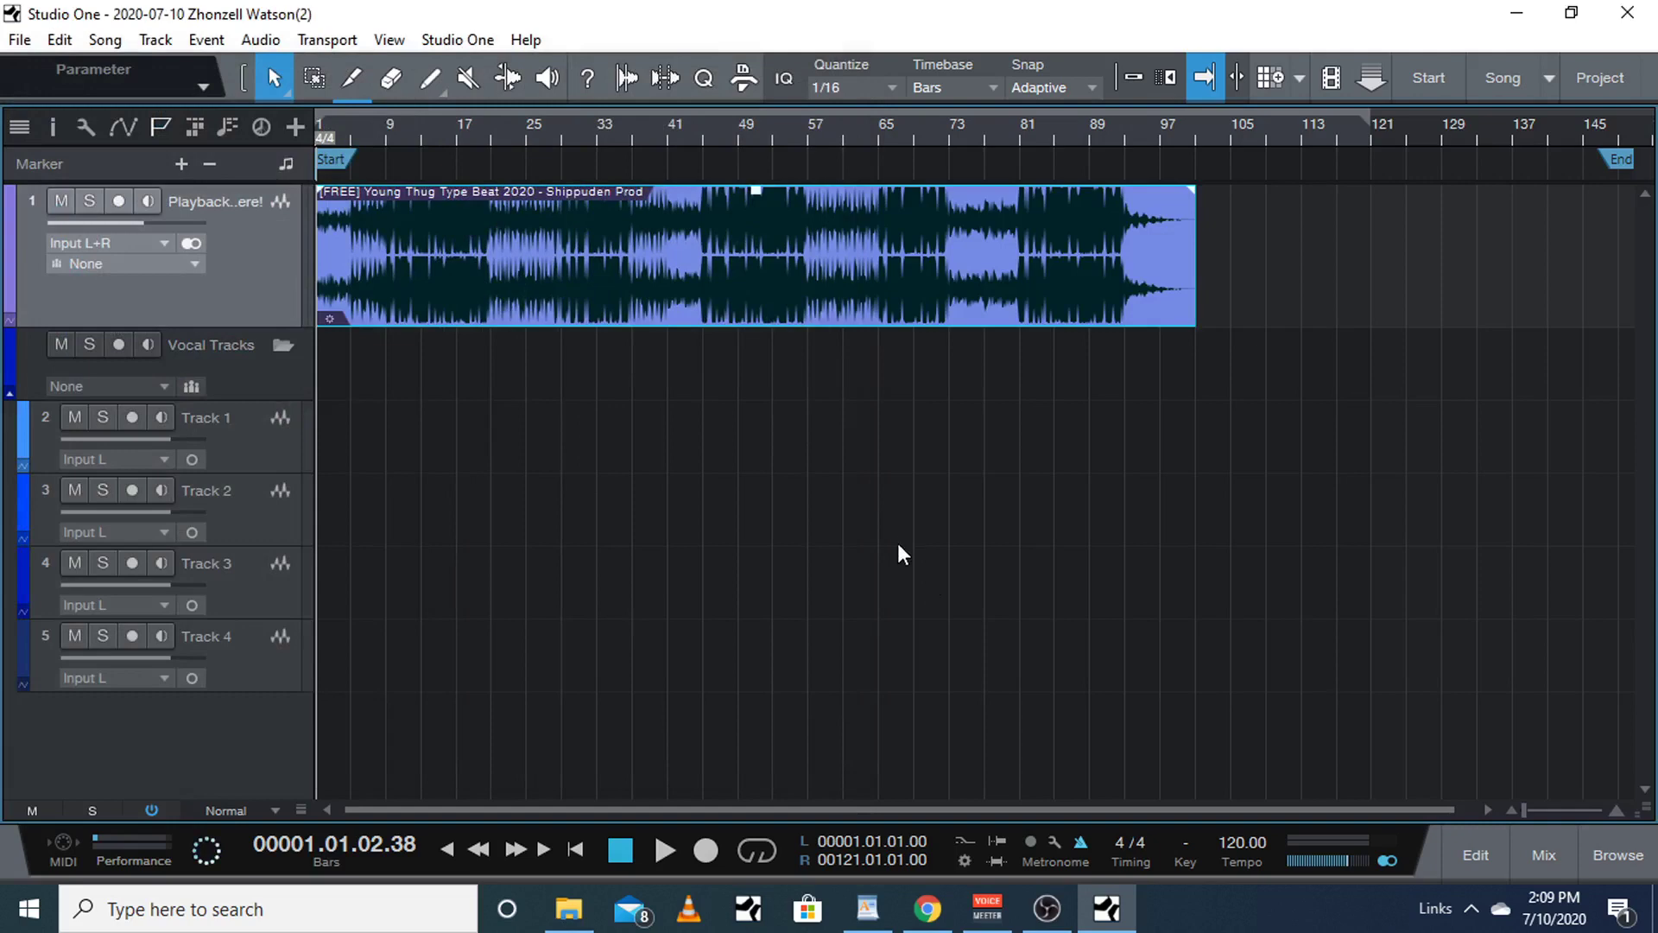
Step: Switch to Chrome and open GetSongBPM's MP3 to BPM song analyser from the search results
left_click(926, 909)
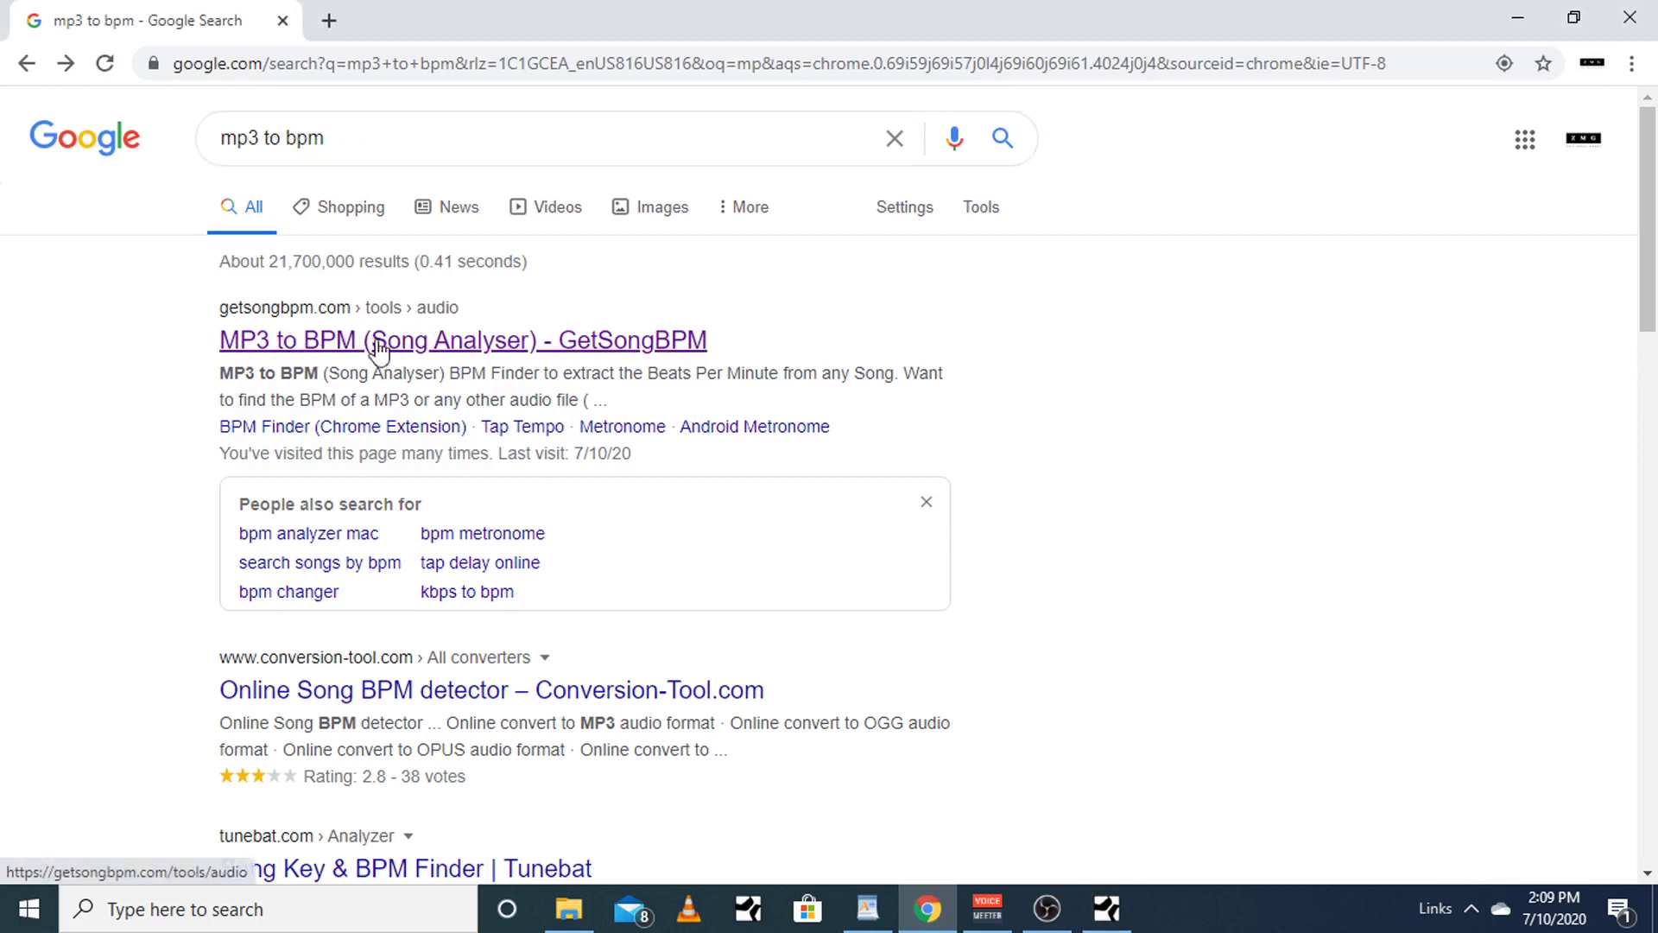
left_click(436, 345)
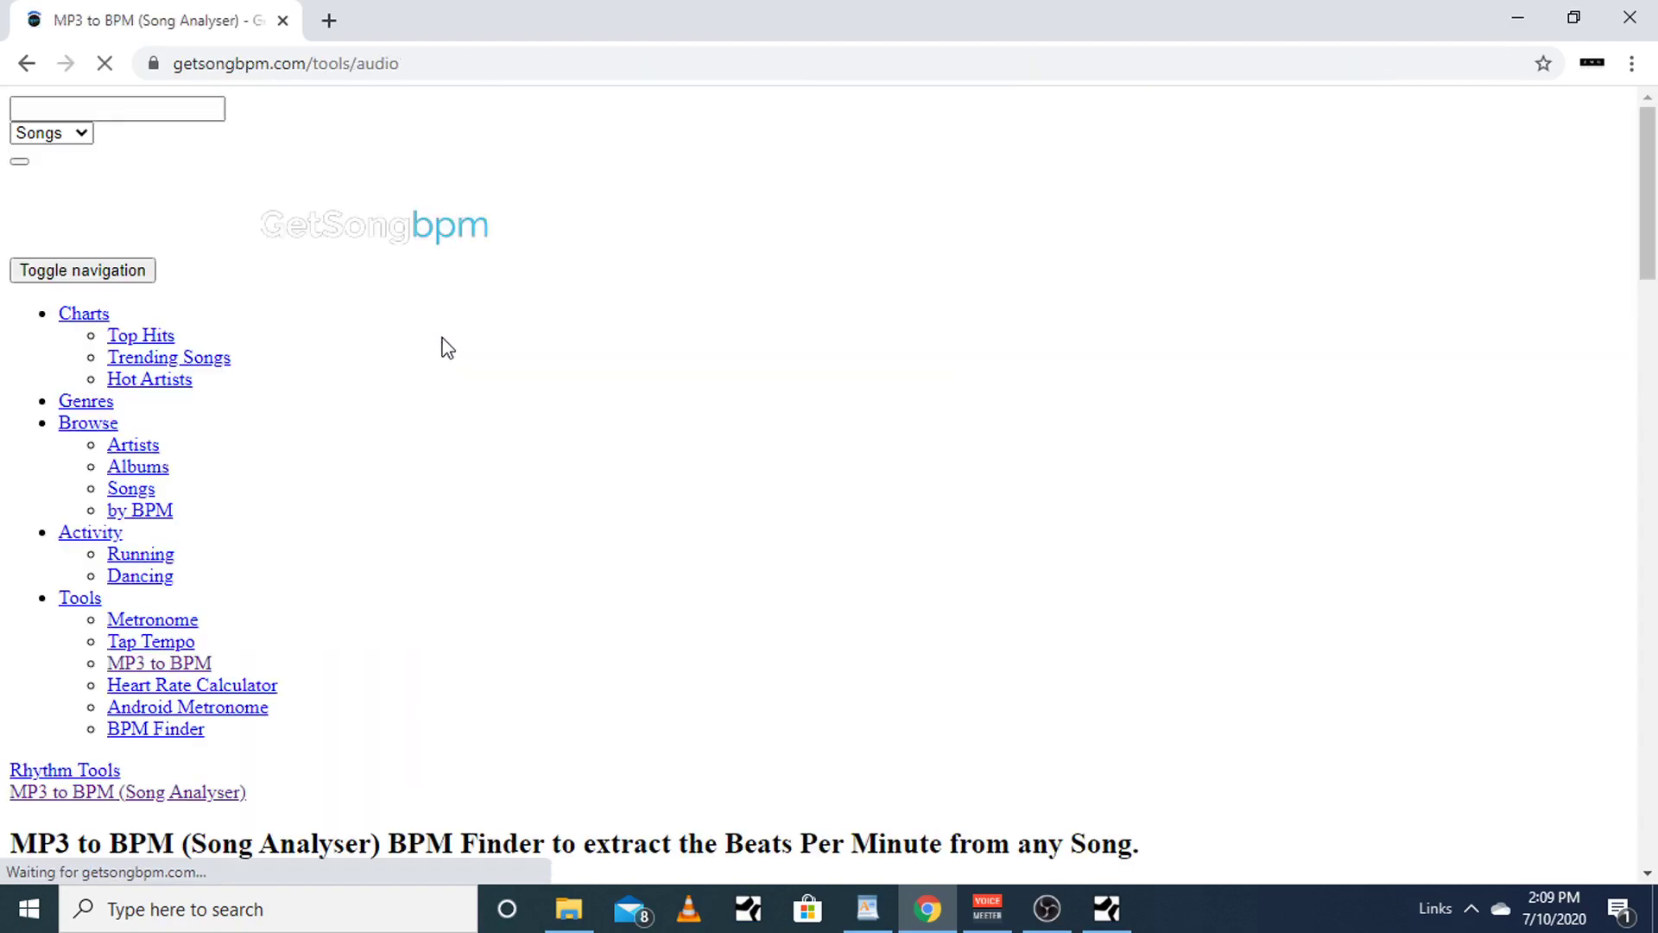
scroll(455, 341, "down", 9)
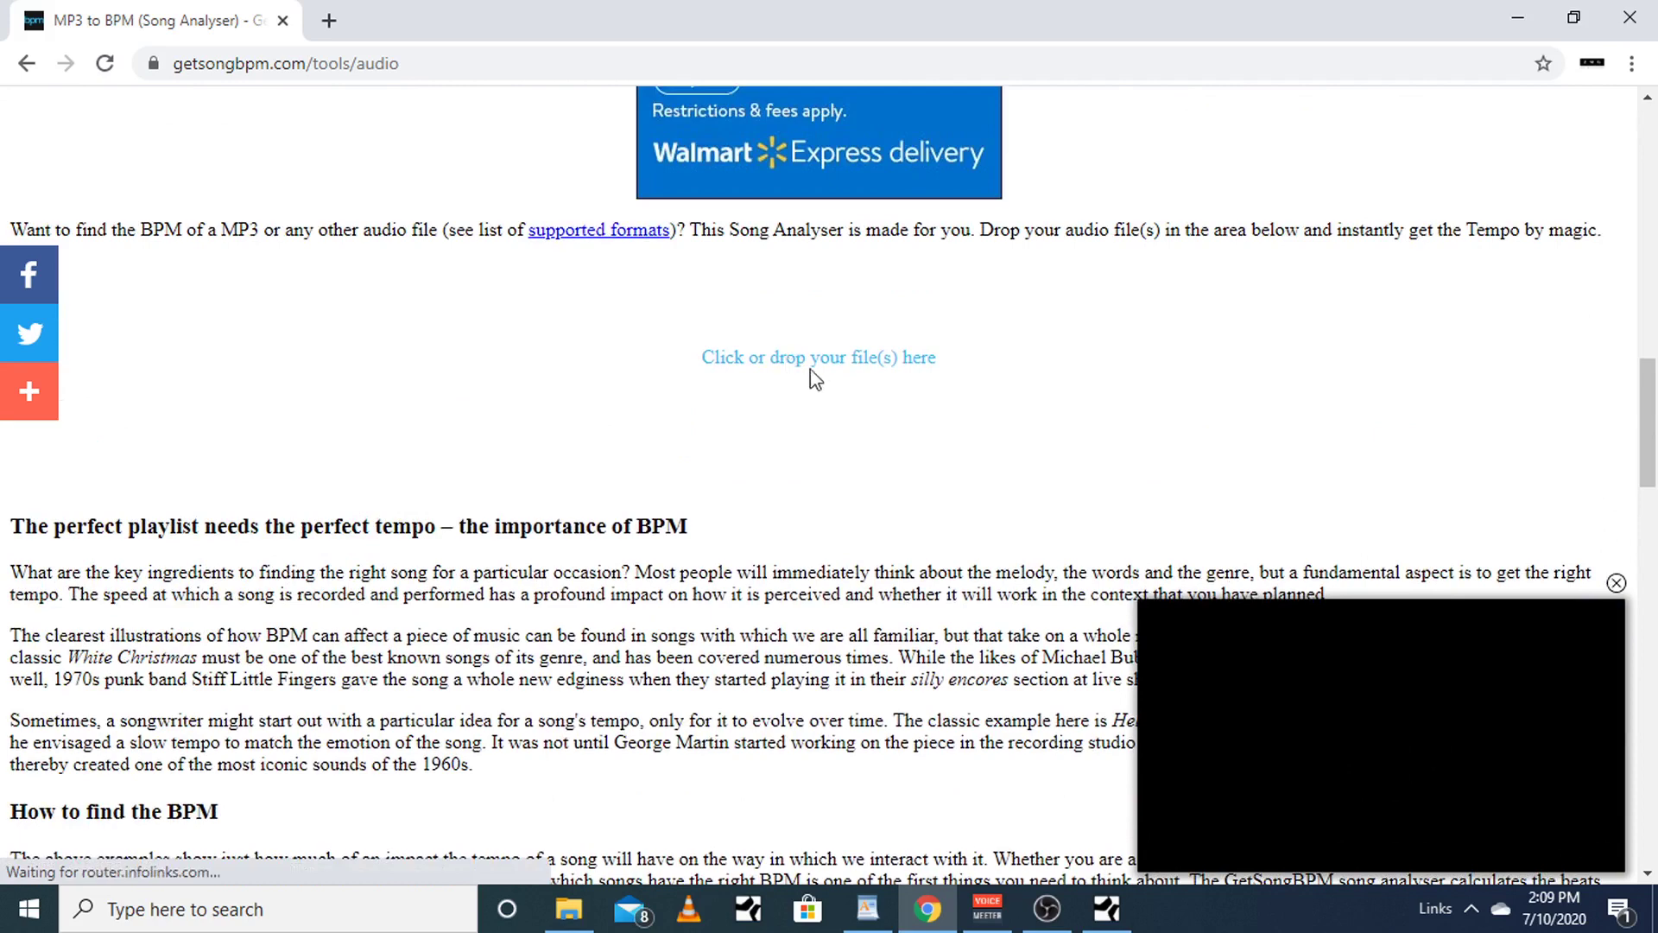
Step: Analyse "[FREE] Young Thug Type Beat 2020 - Shippuden Prod. Chain" from Downloads and read its BPM
left_click(822, 360)
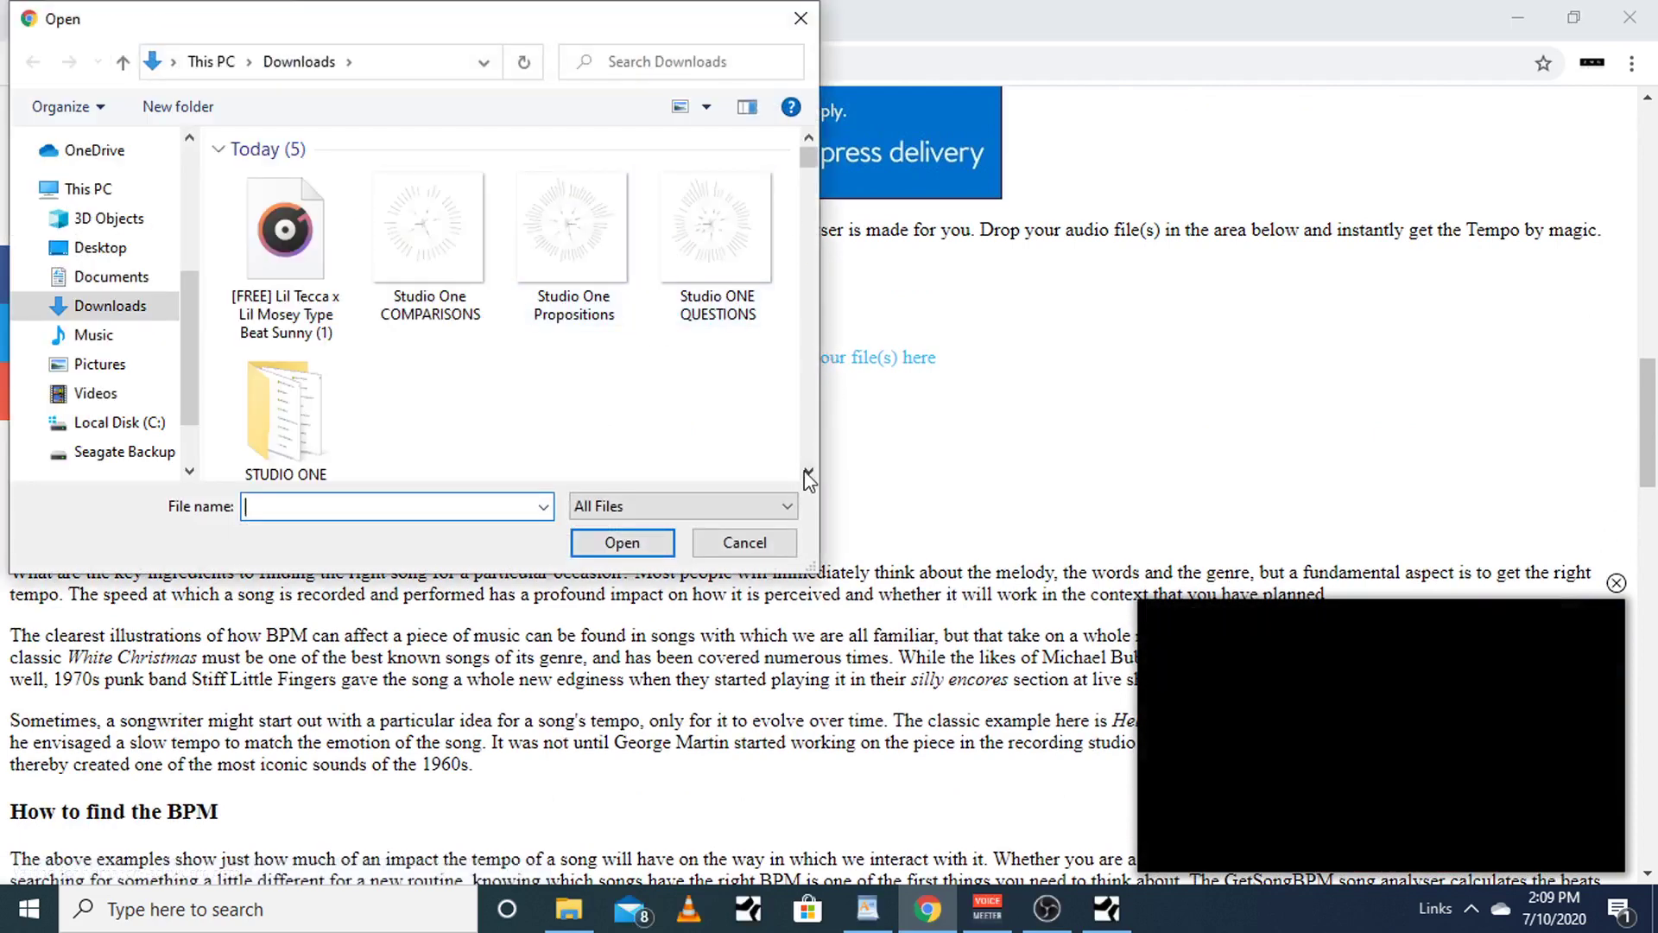
scroll(378, 285, "down", 5)
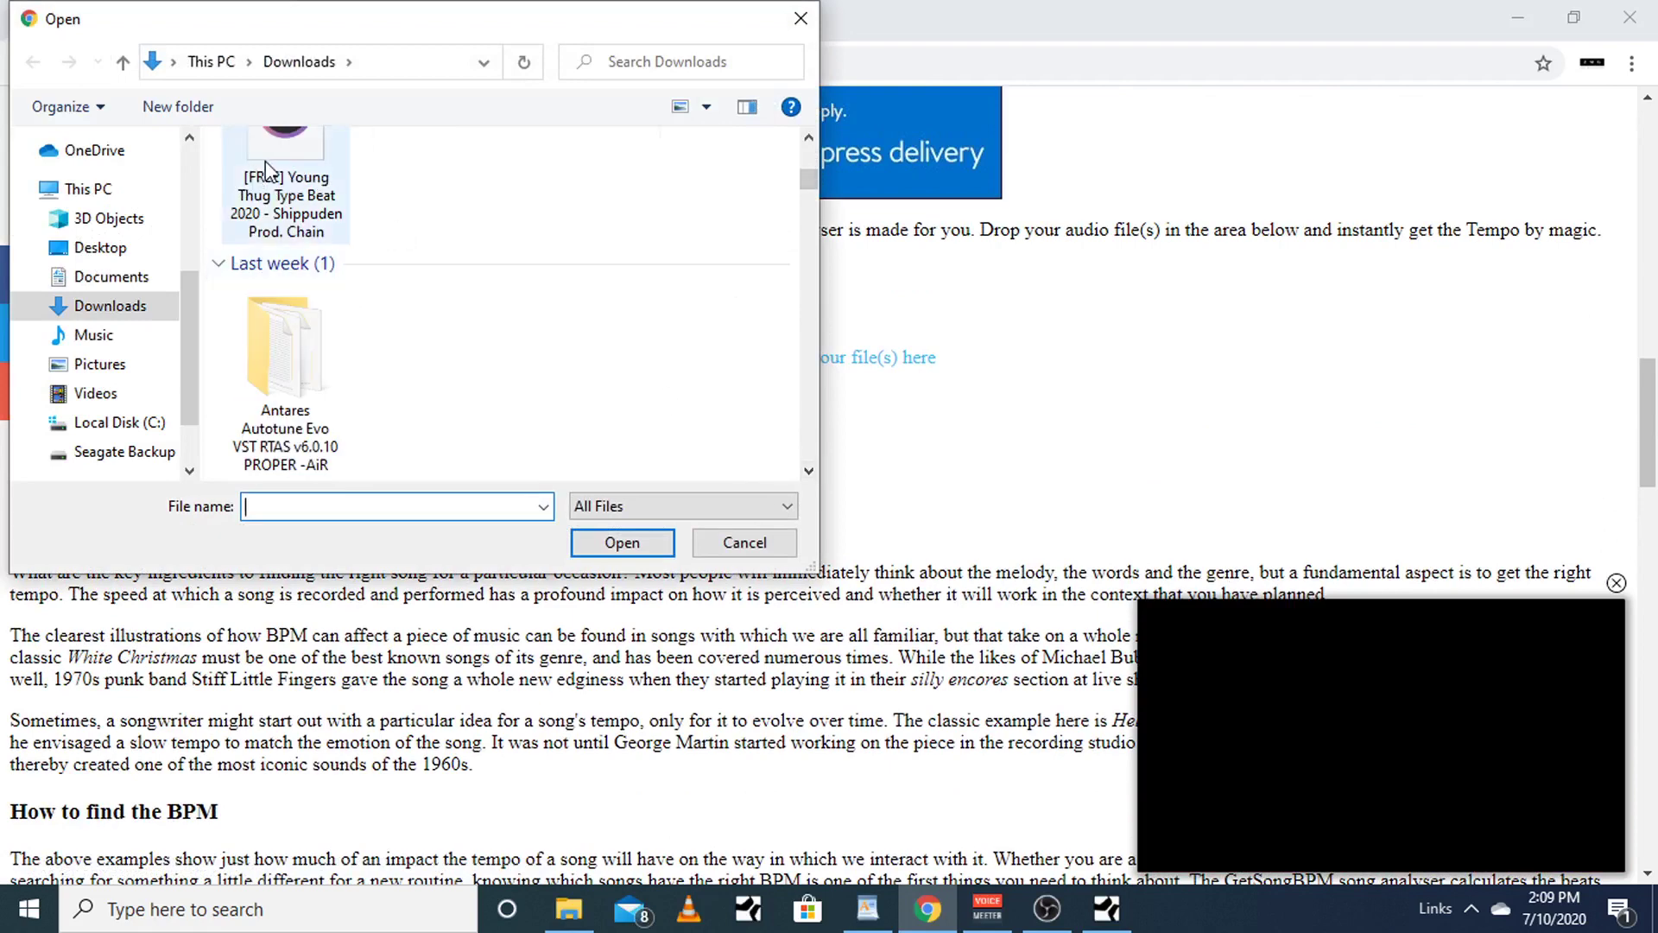
left_click(286, 204)
left_click(621, 543)
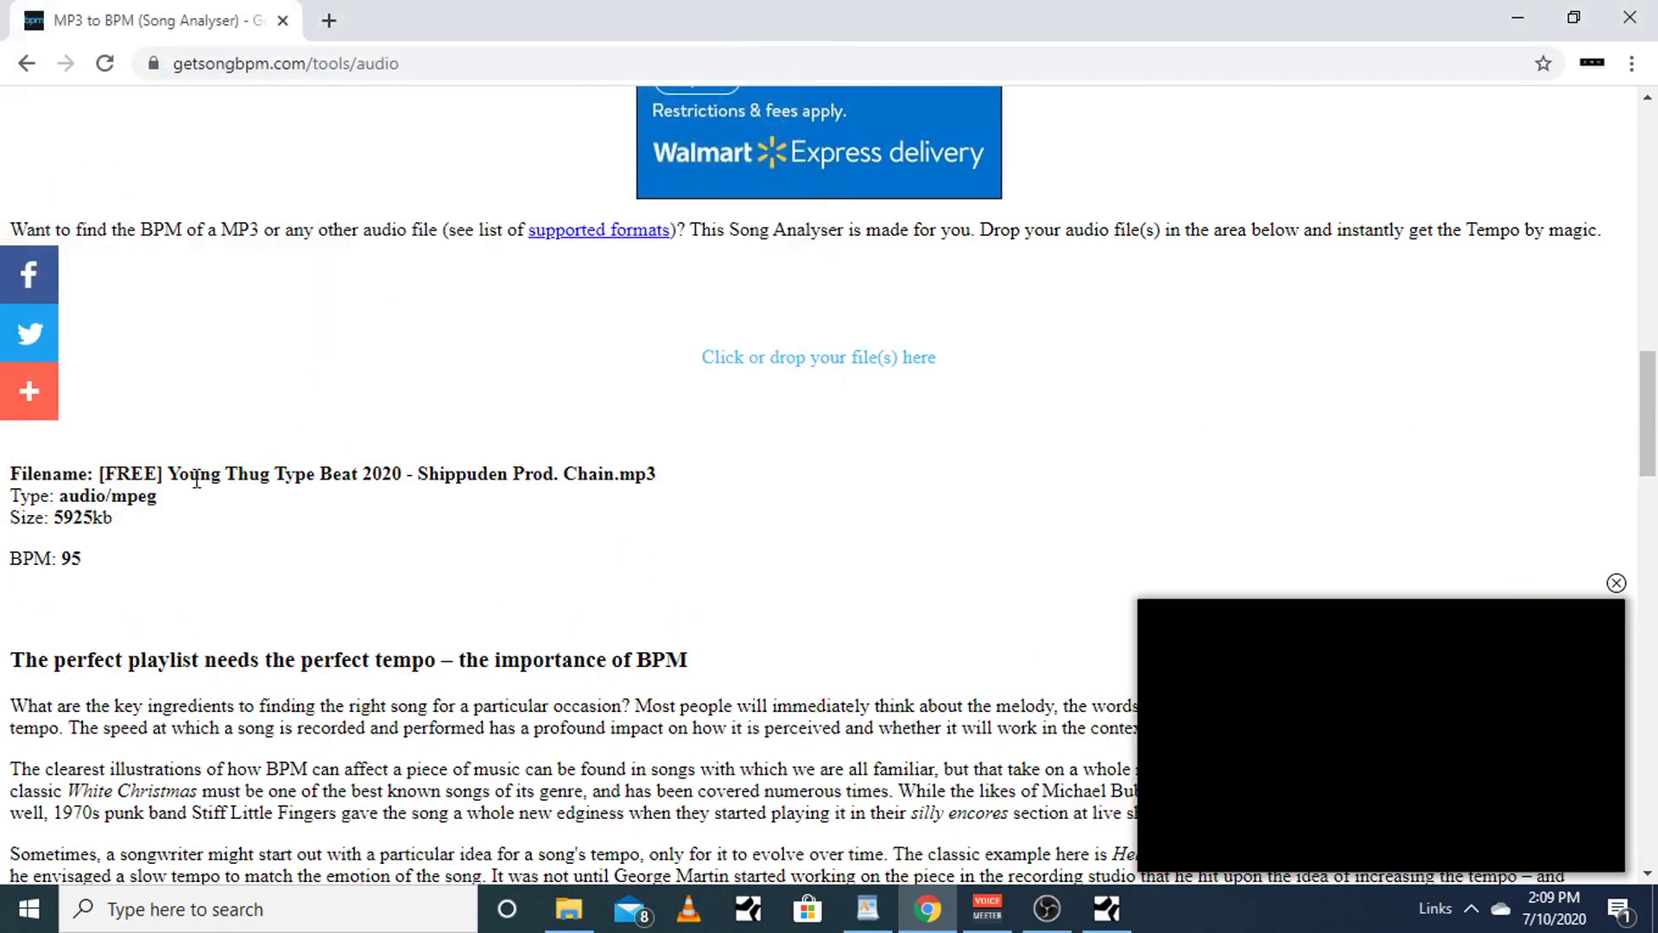
left_click_drag(84, 560, 44, 562)
triple_click(16, 557)
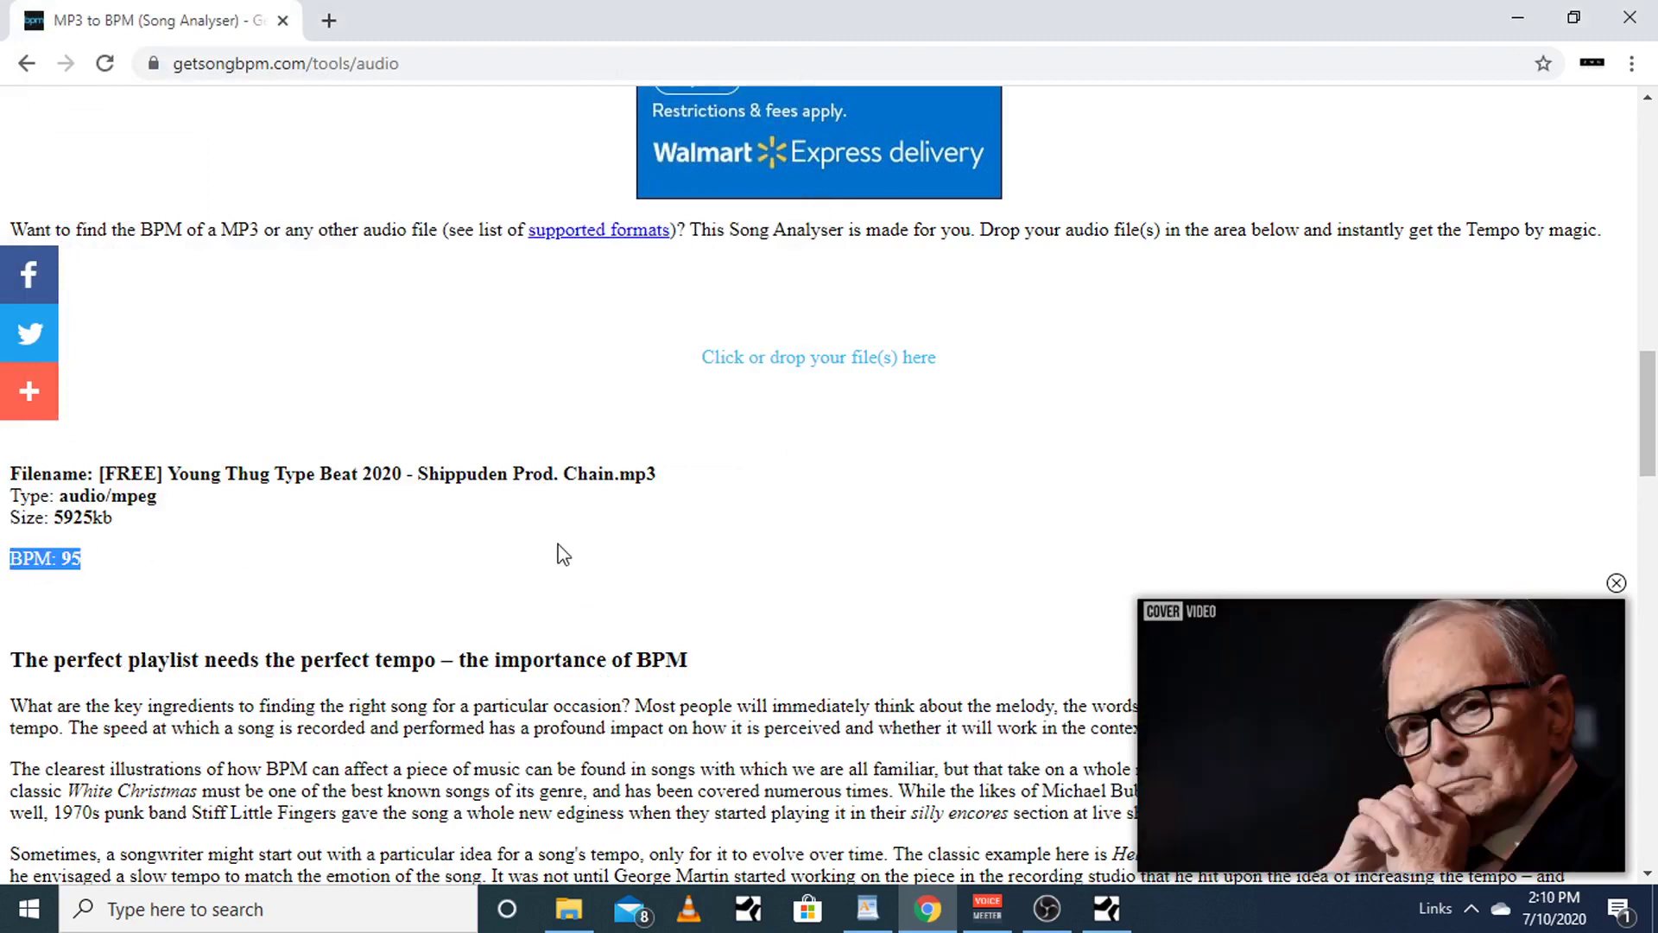
Step: Switch back to Studio One, clear the imported beat's file tempo to Not Set, and re-enter it as 95
left_click(1106, 909)
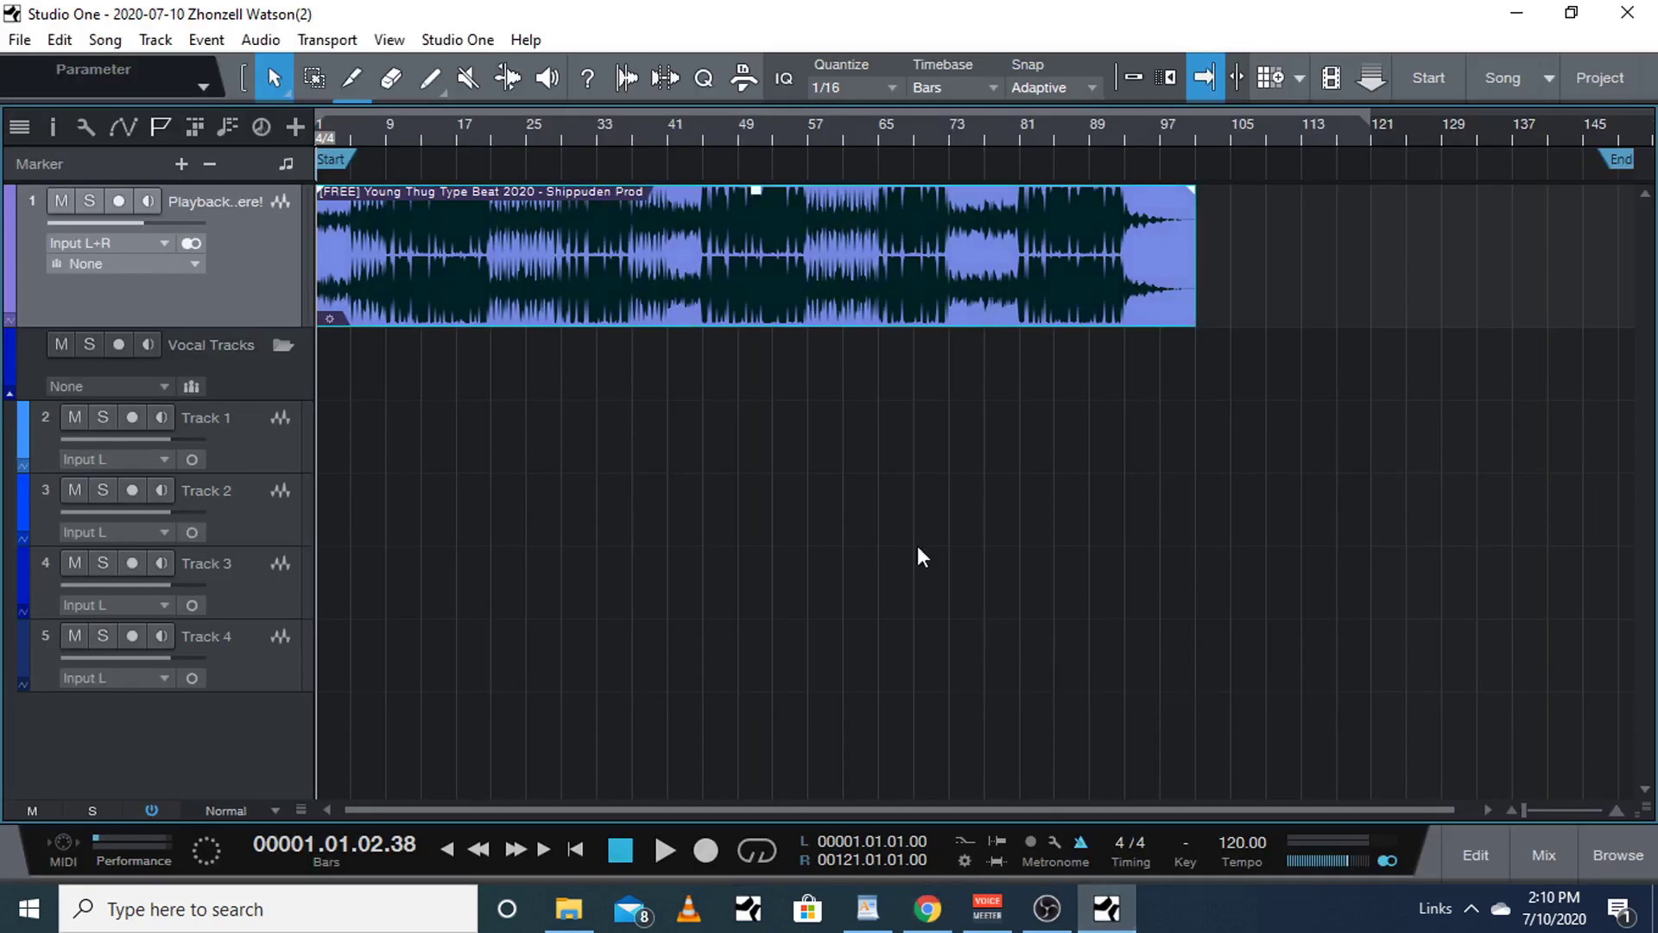
right_click(673, 255)
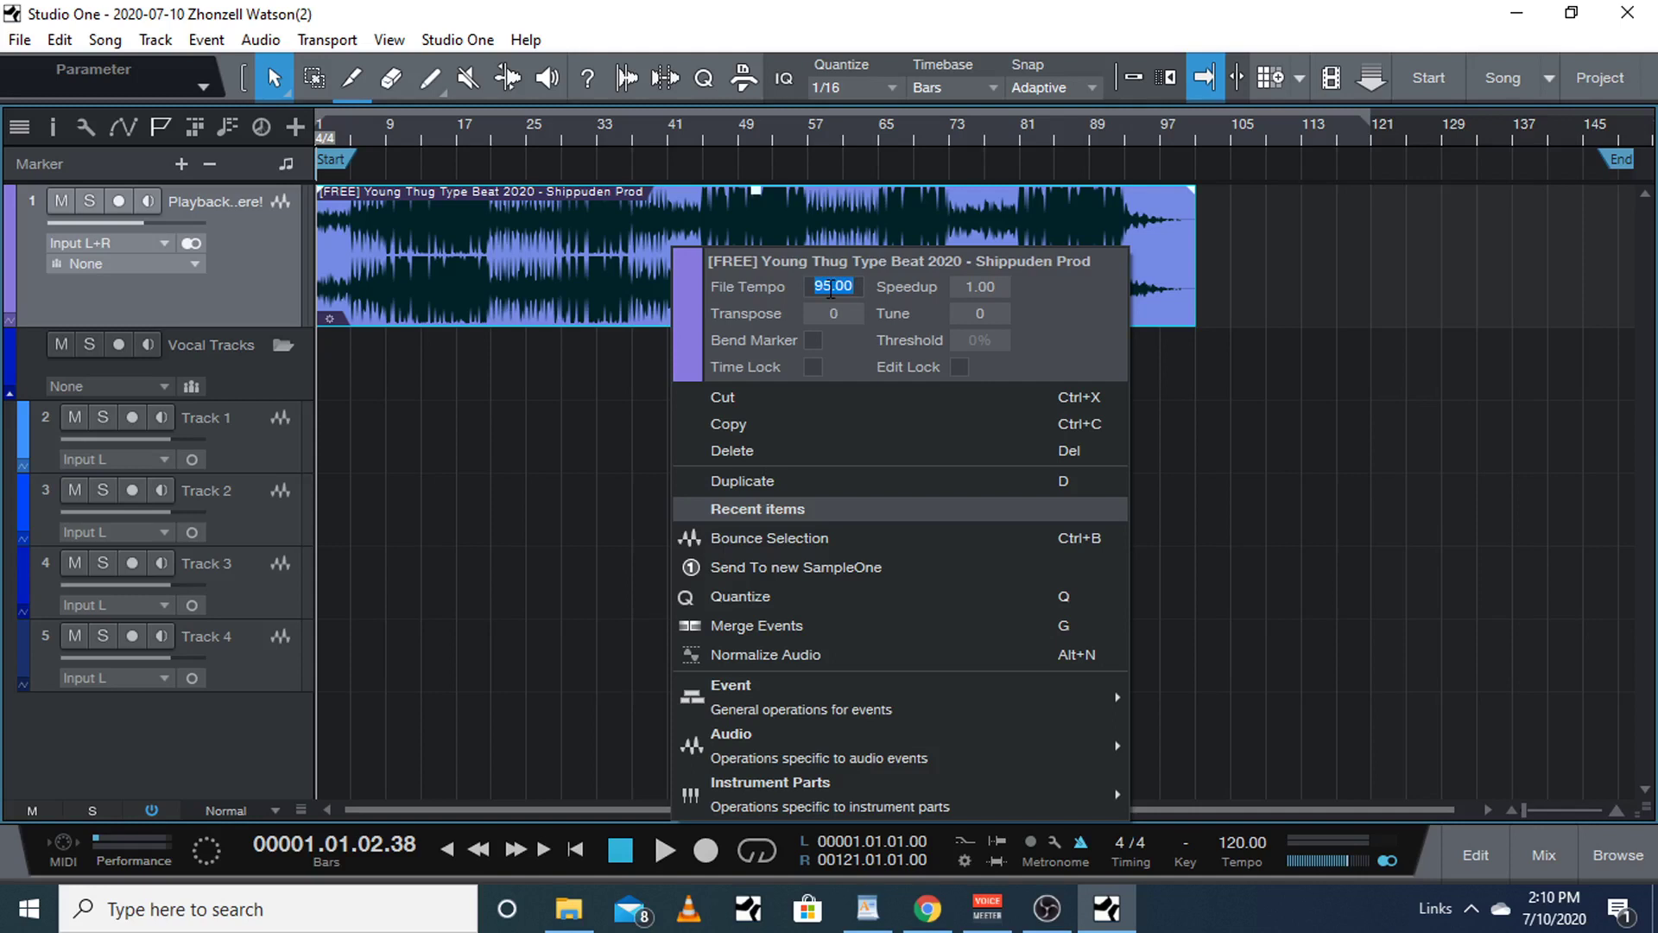
type("not set")
key("Return")
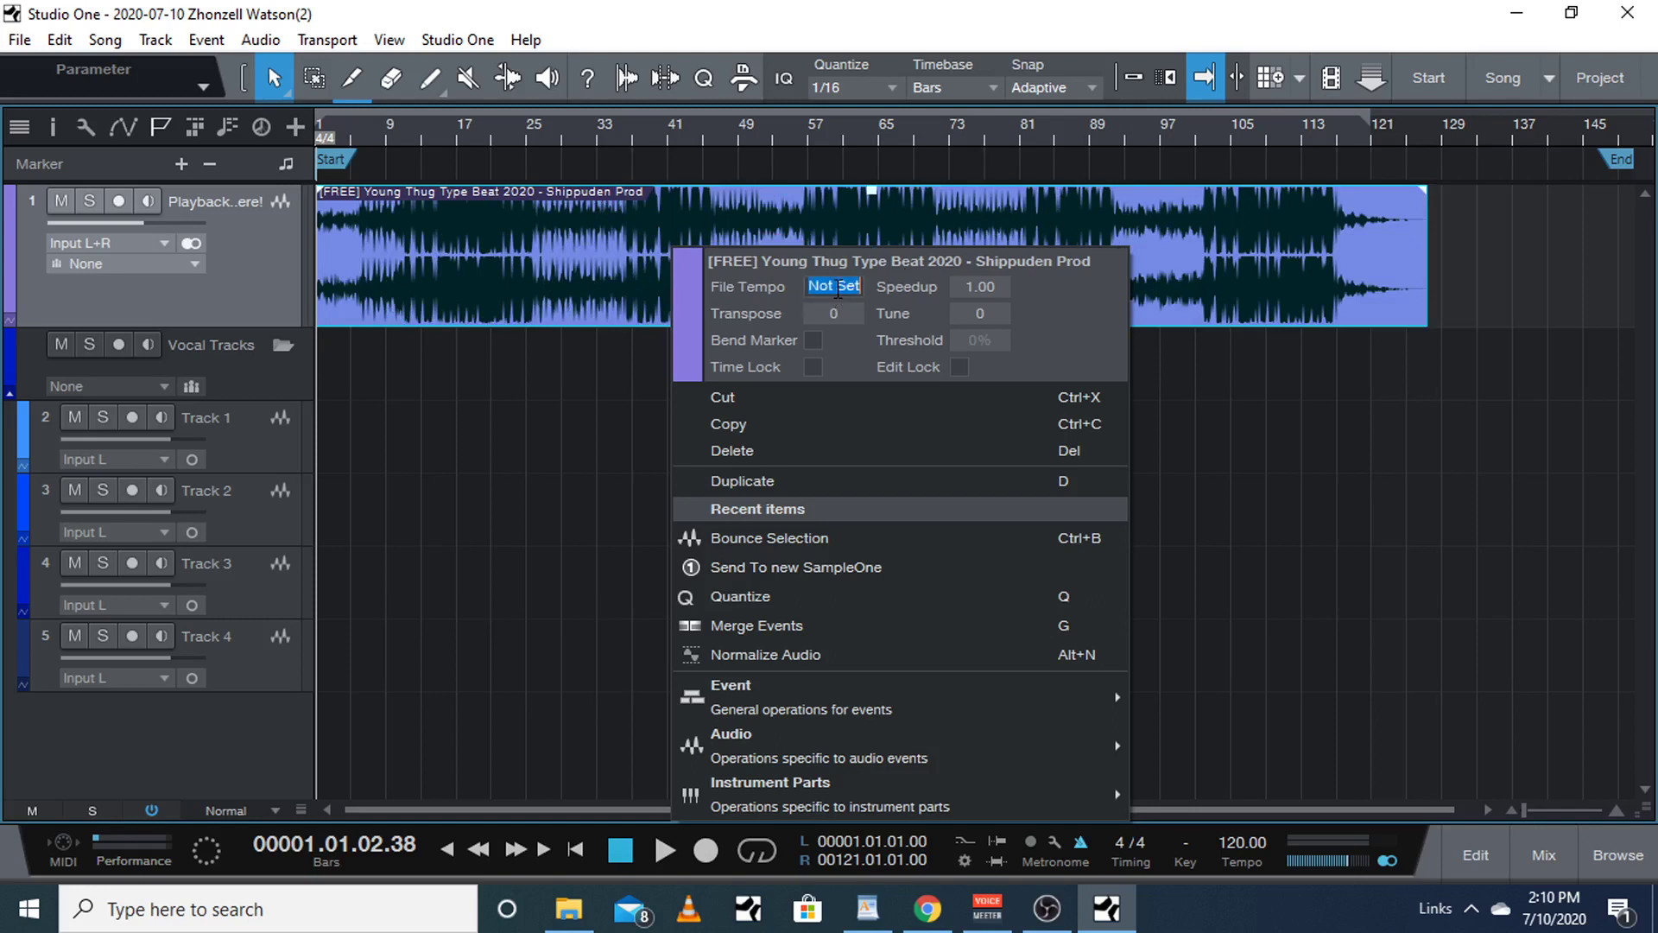
type("95")
key("Return")
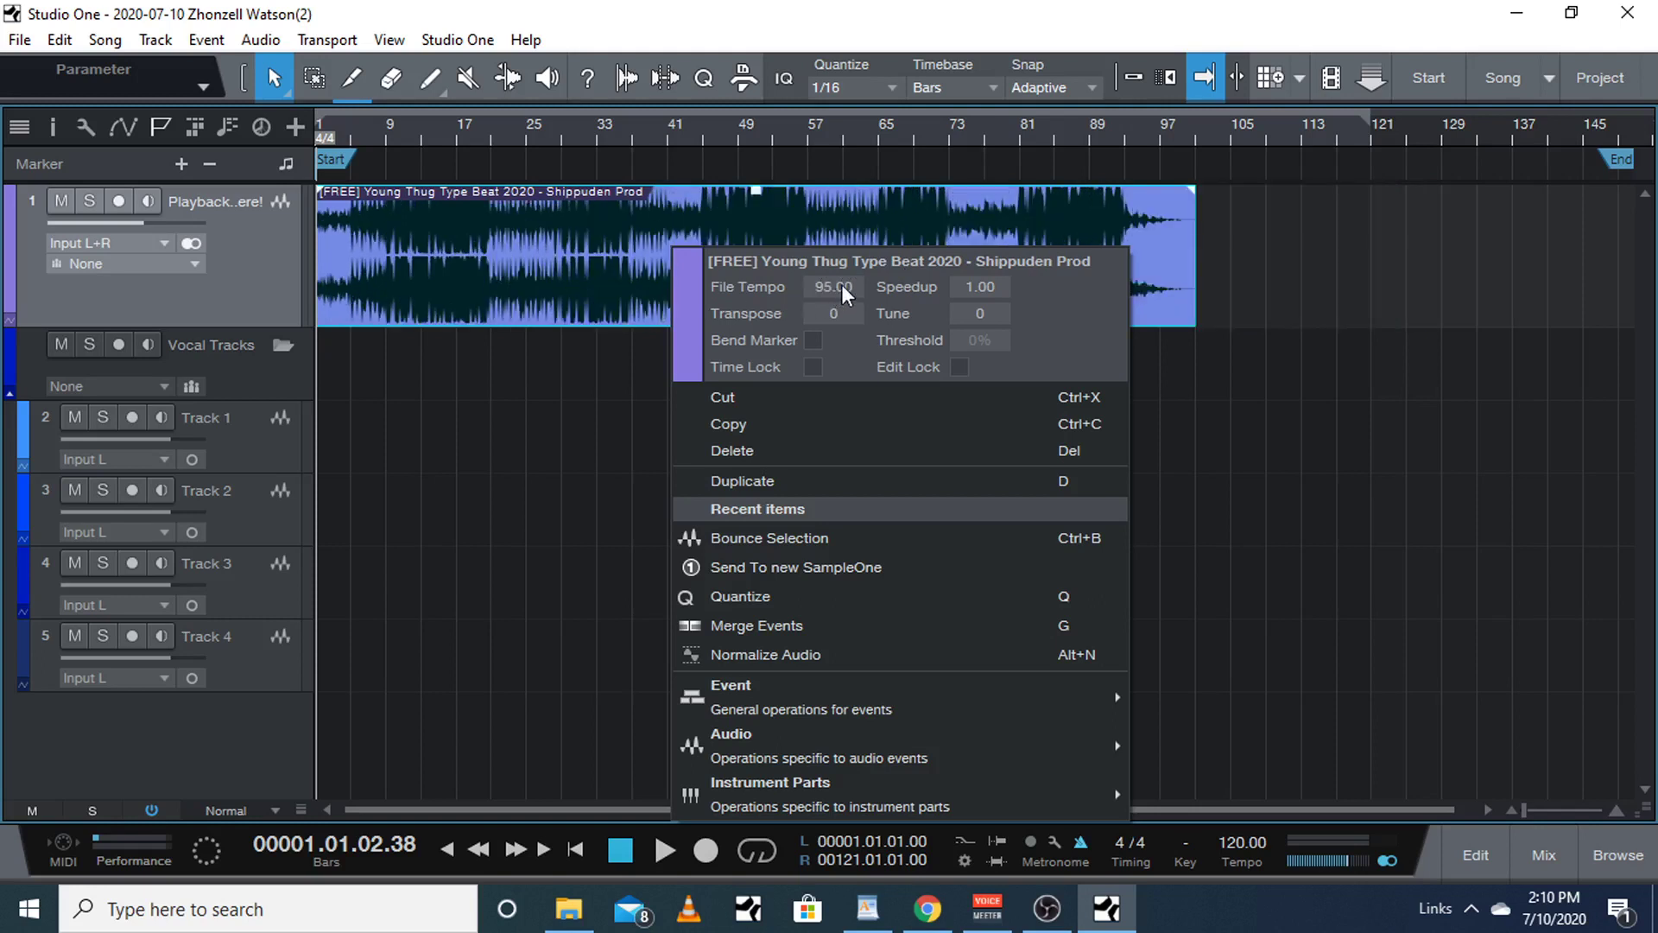
left_click(594, 392)
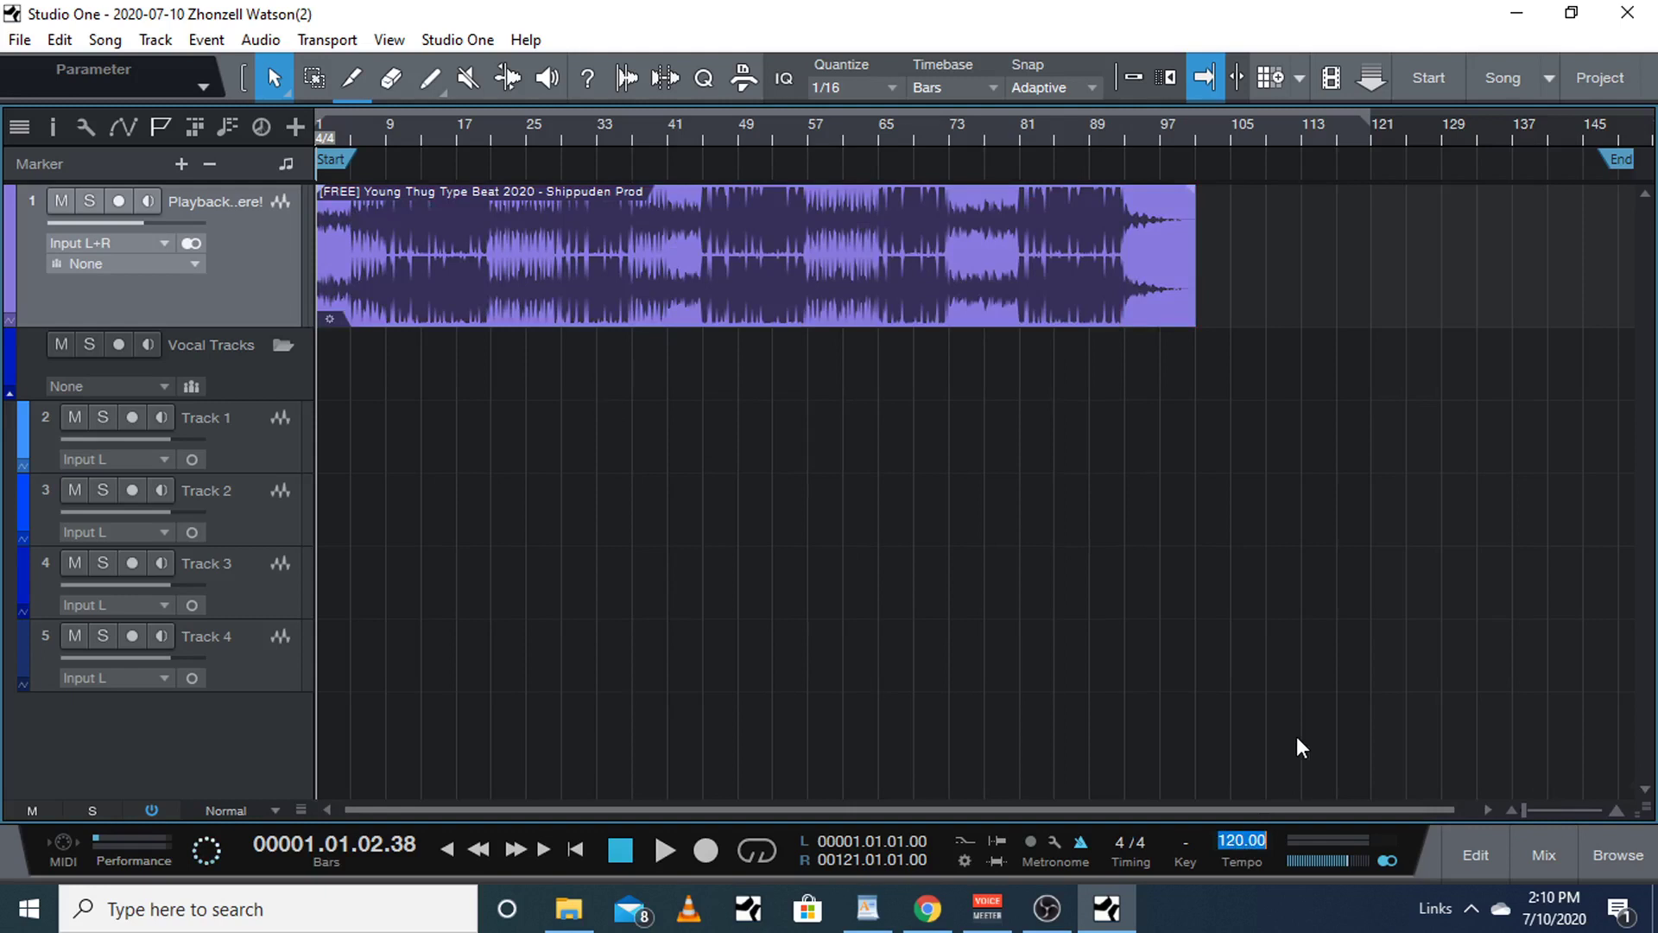
Step: Set the song tempo to 95
type("95")
key("Return")
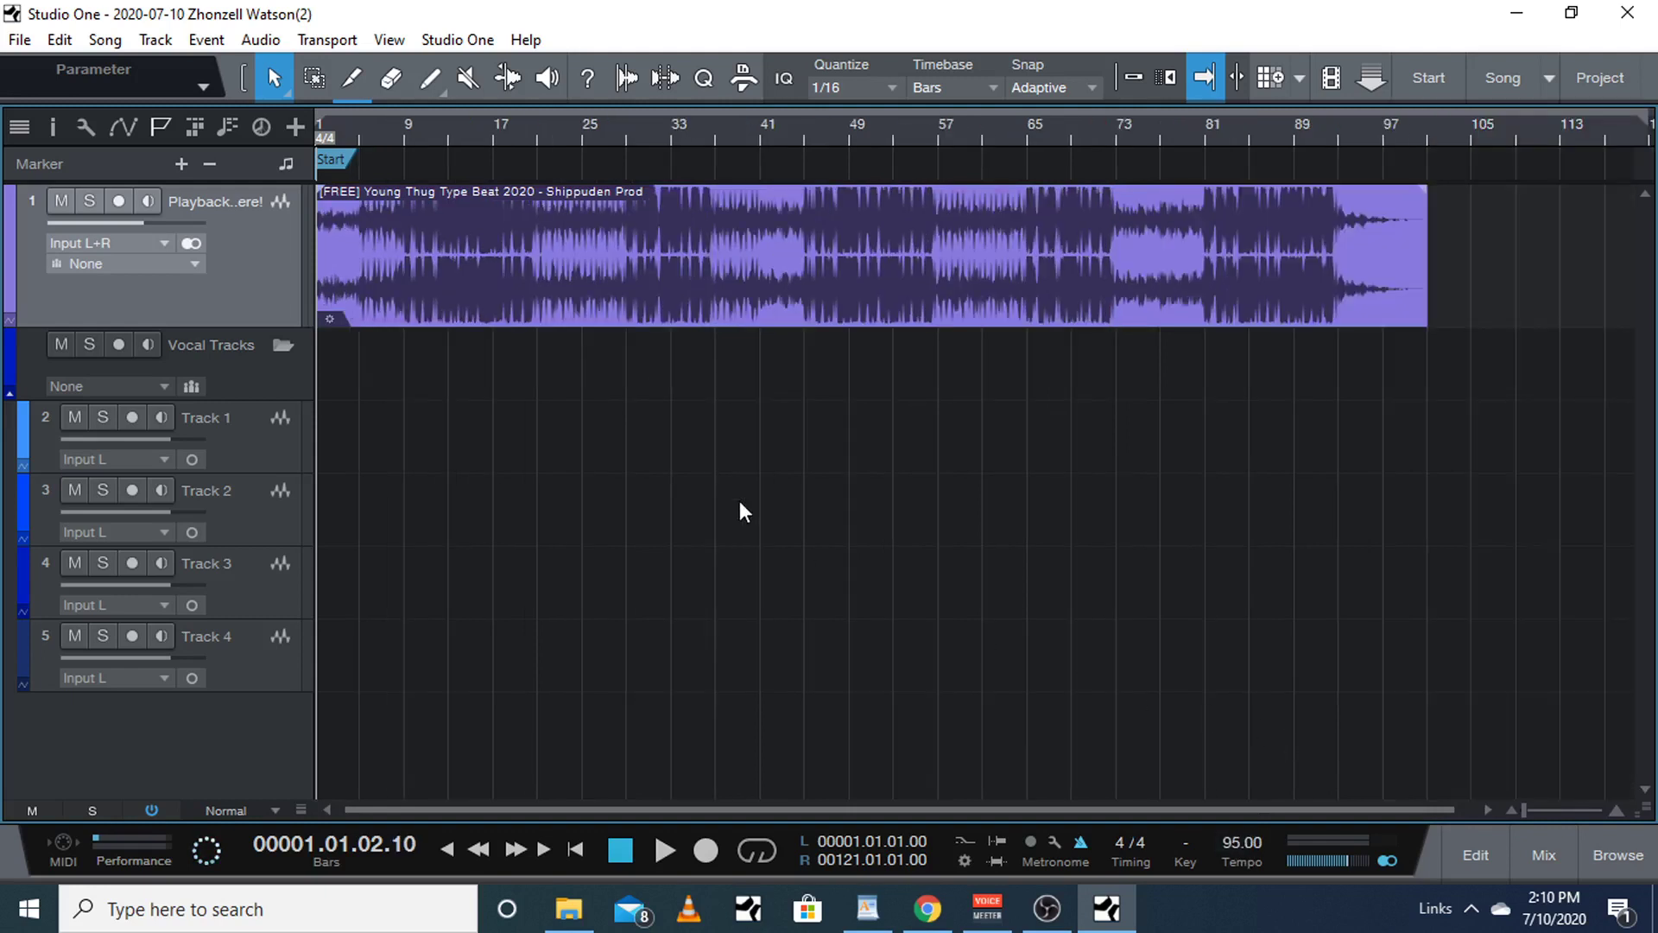
Step: Open the imported beat on the playback track in the audio editor
right_click(407, 287)
left_click(1237, 801)
double_click(377, 229)
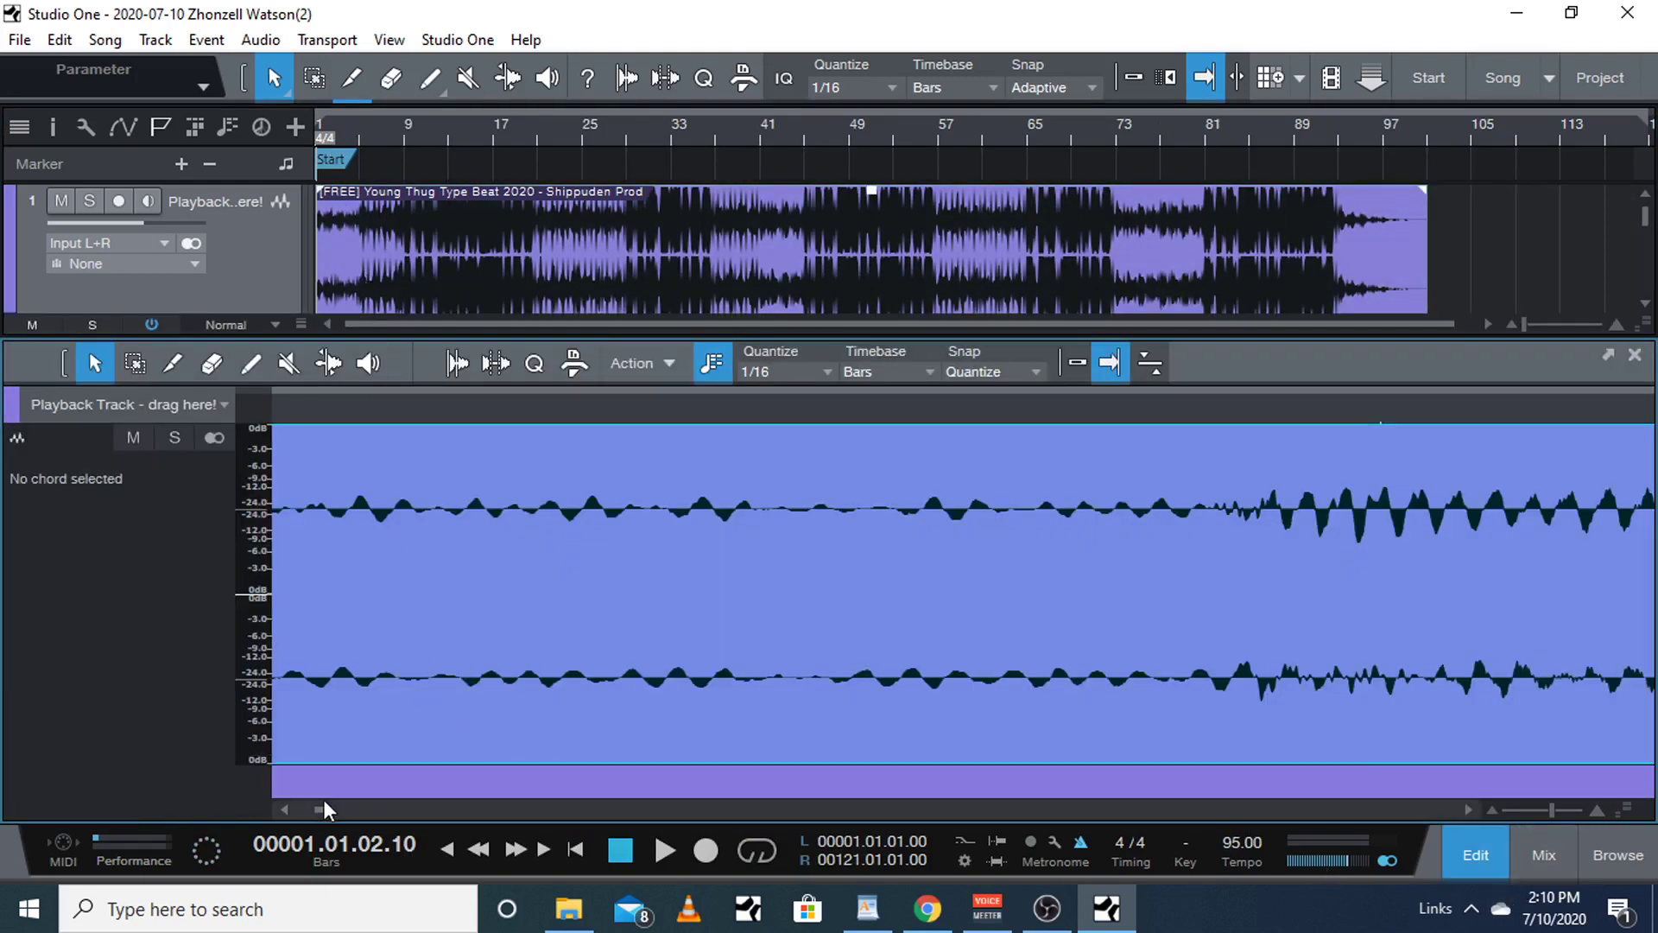
Step: Play the beat's opening bars and examine the stretch before its first sound in the audio editor
left_click_drag(316, 807, 283, 812)
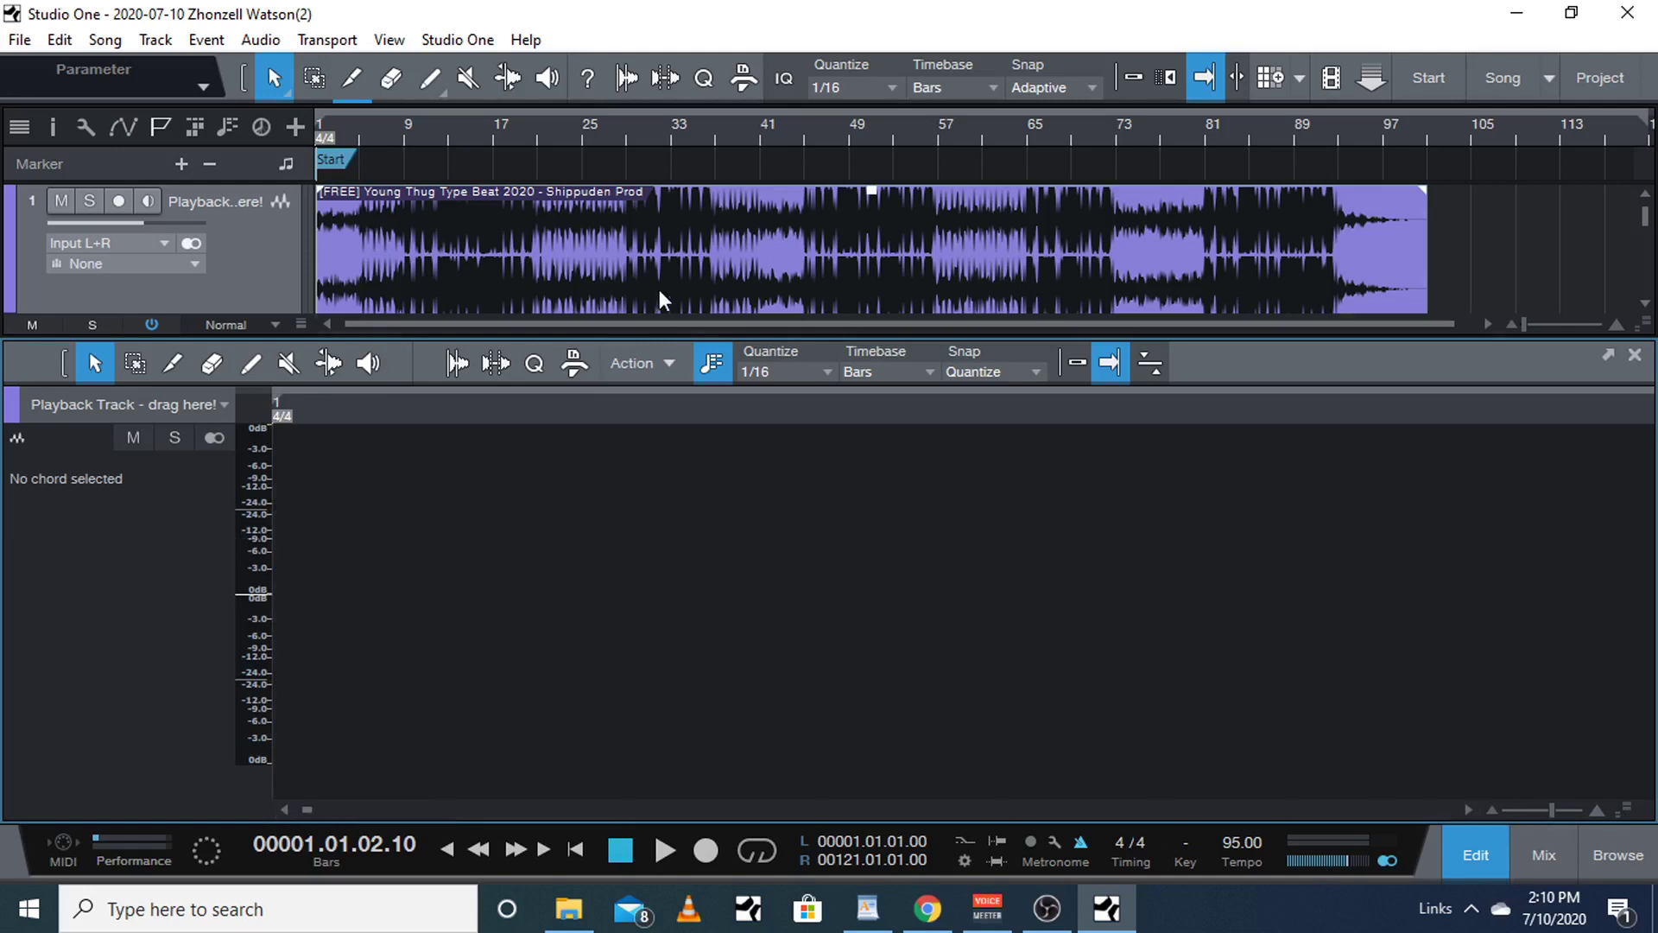
mouse_move(650, 287)
left_mouse_down()
mouse_move(599, 286)
mouse_move(639, 273)
left_mouse_up()
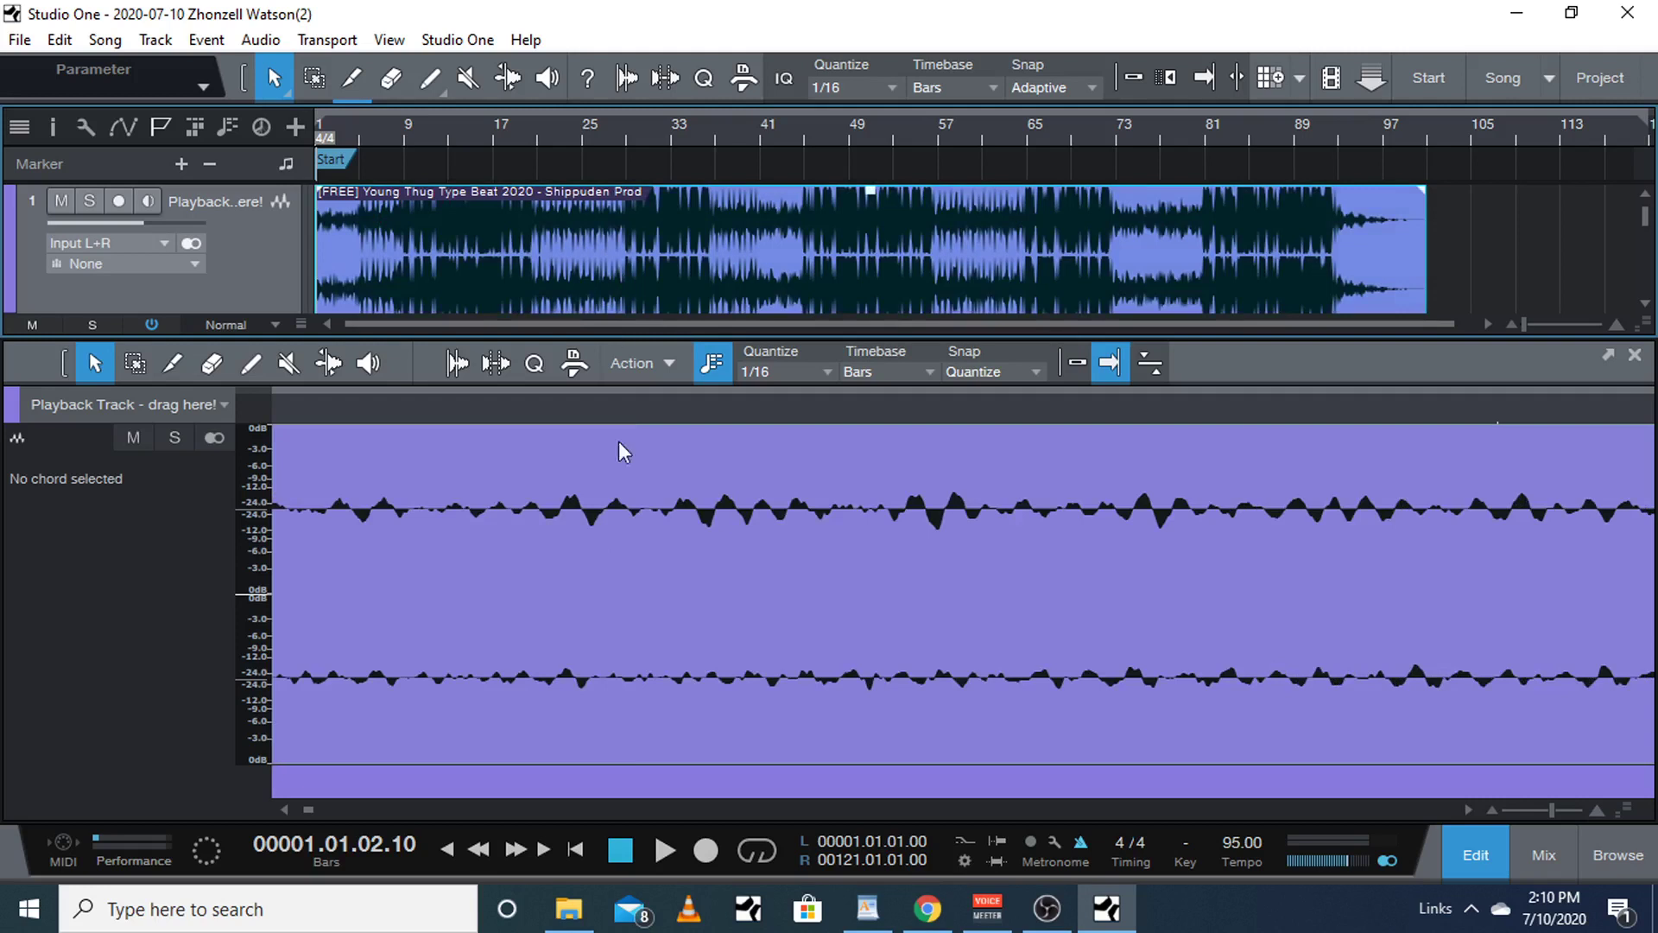
left_click(298, 805)
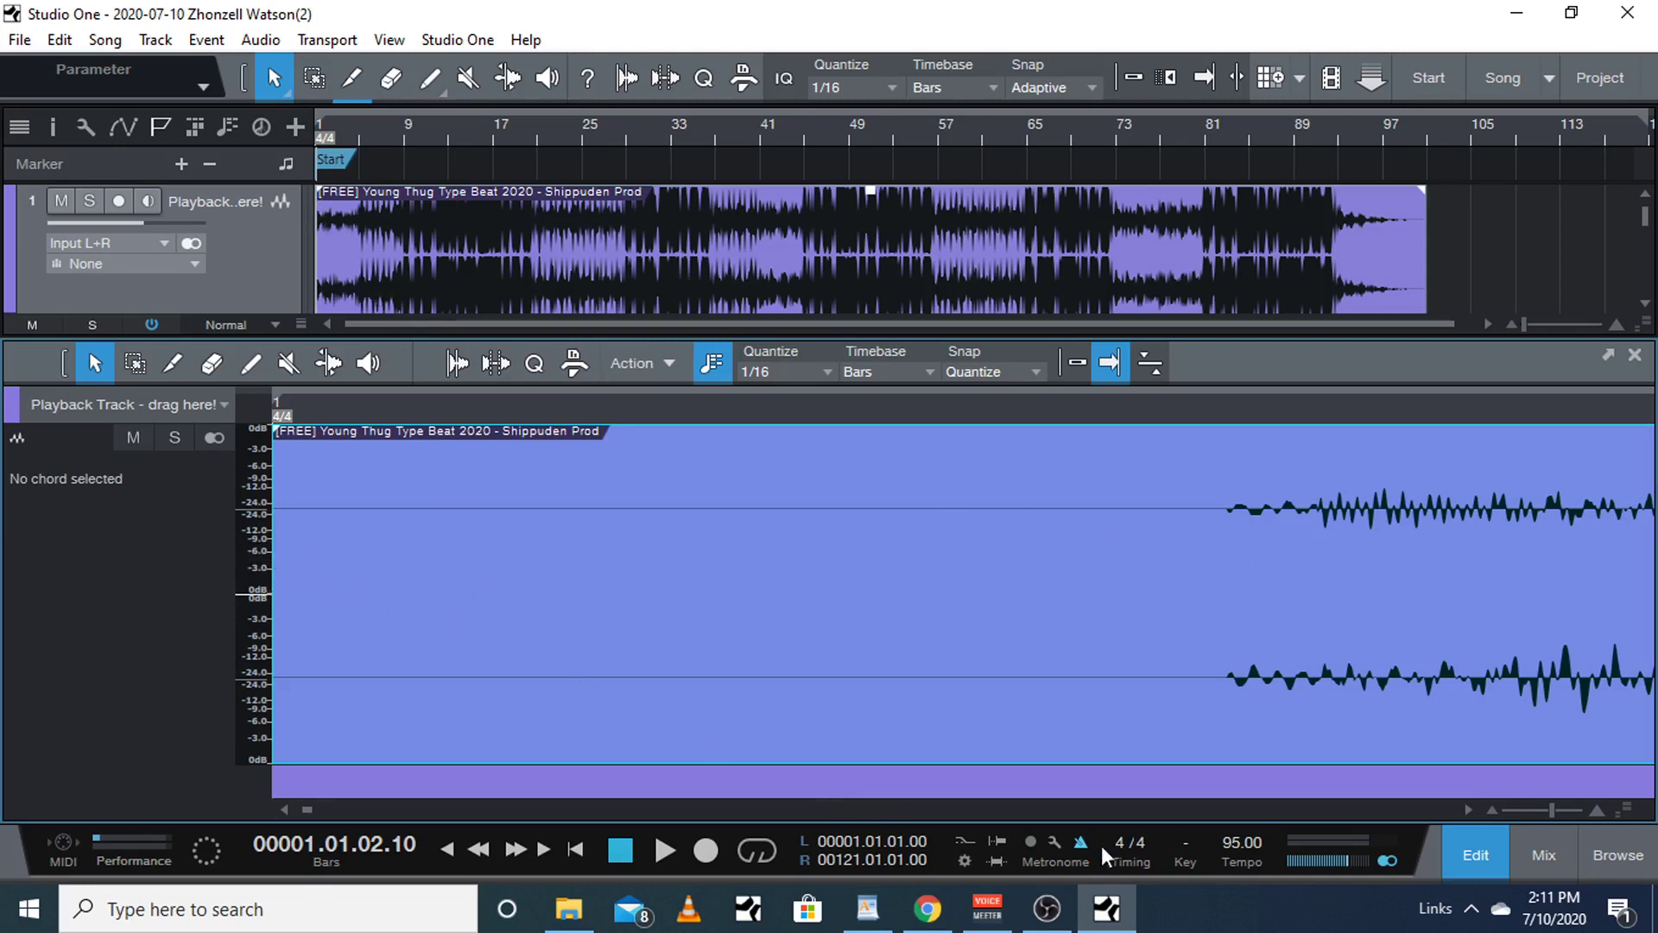
left_click(671, 848)
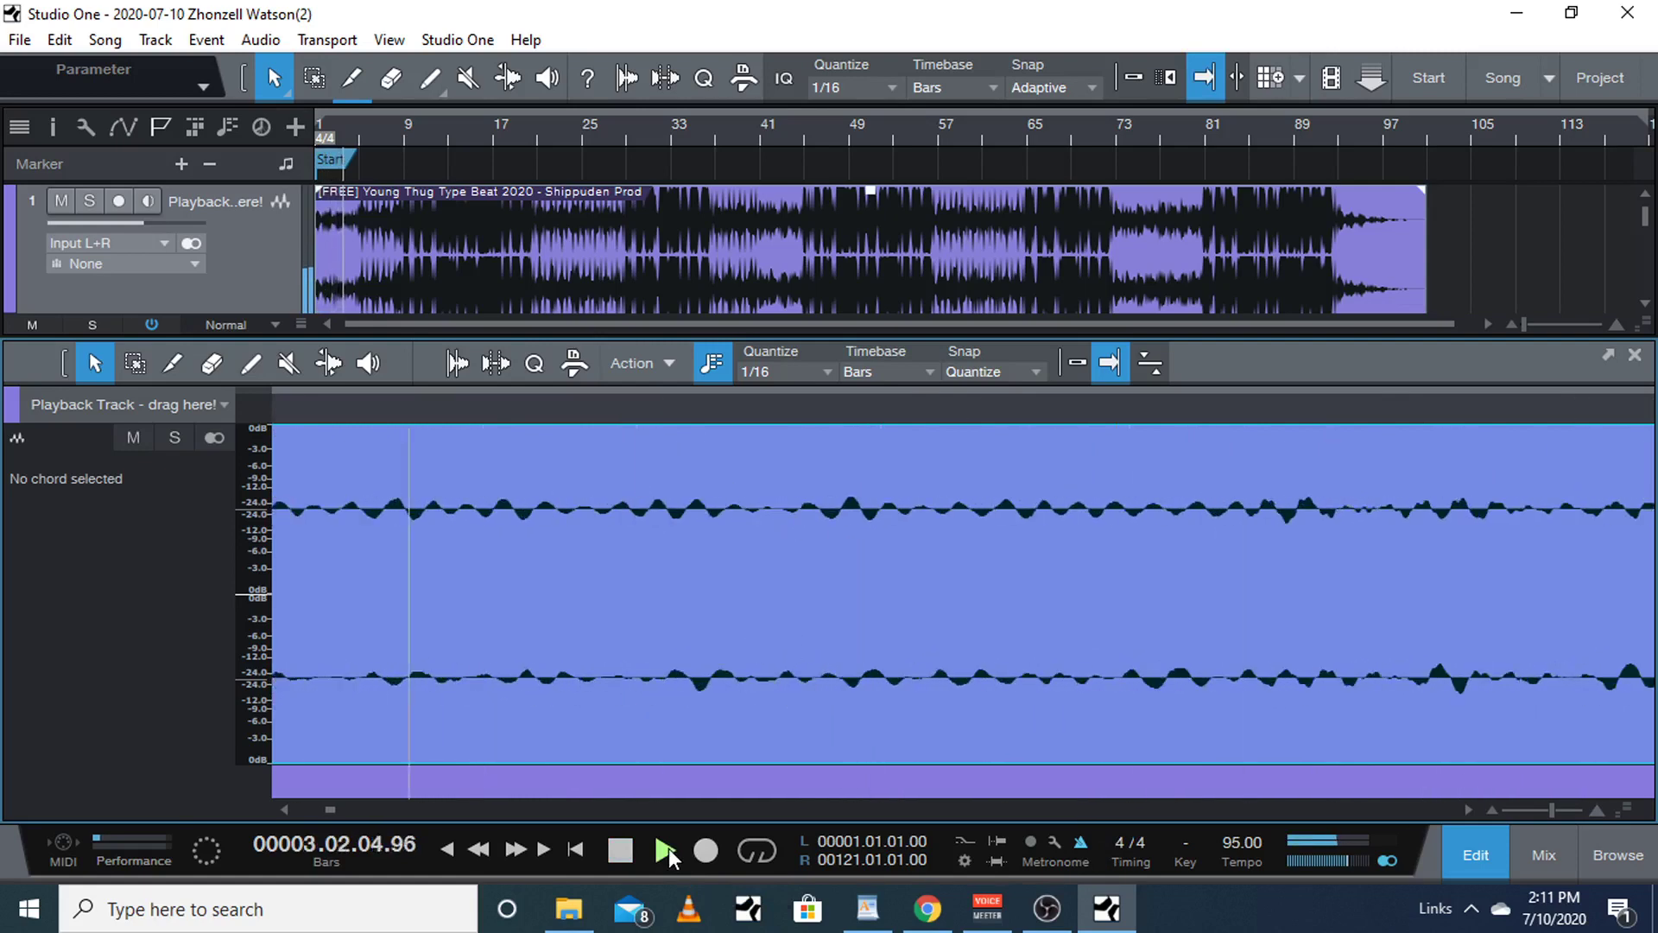
key("space")
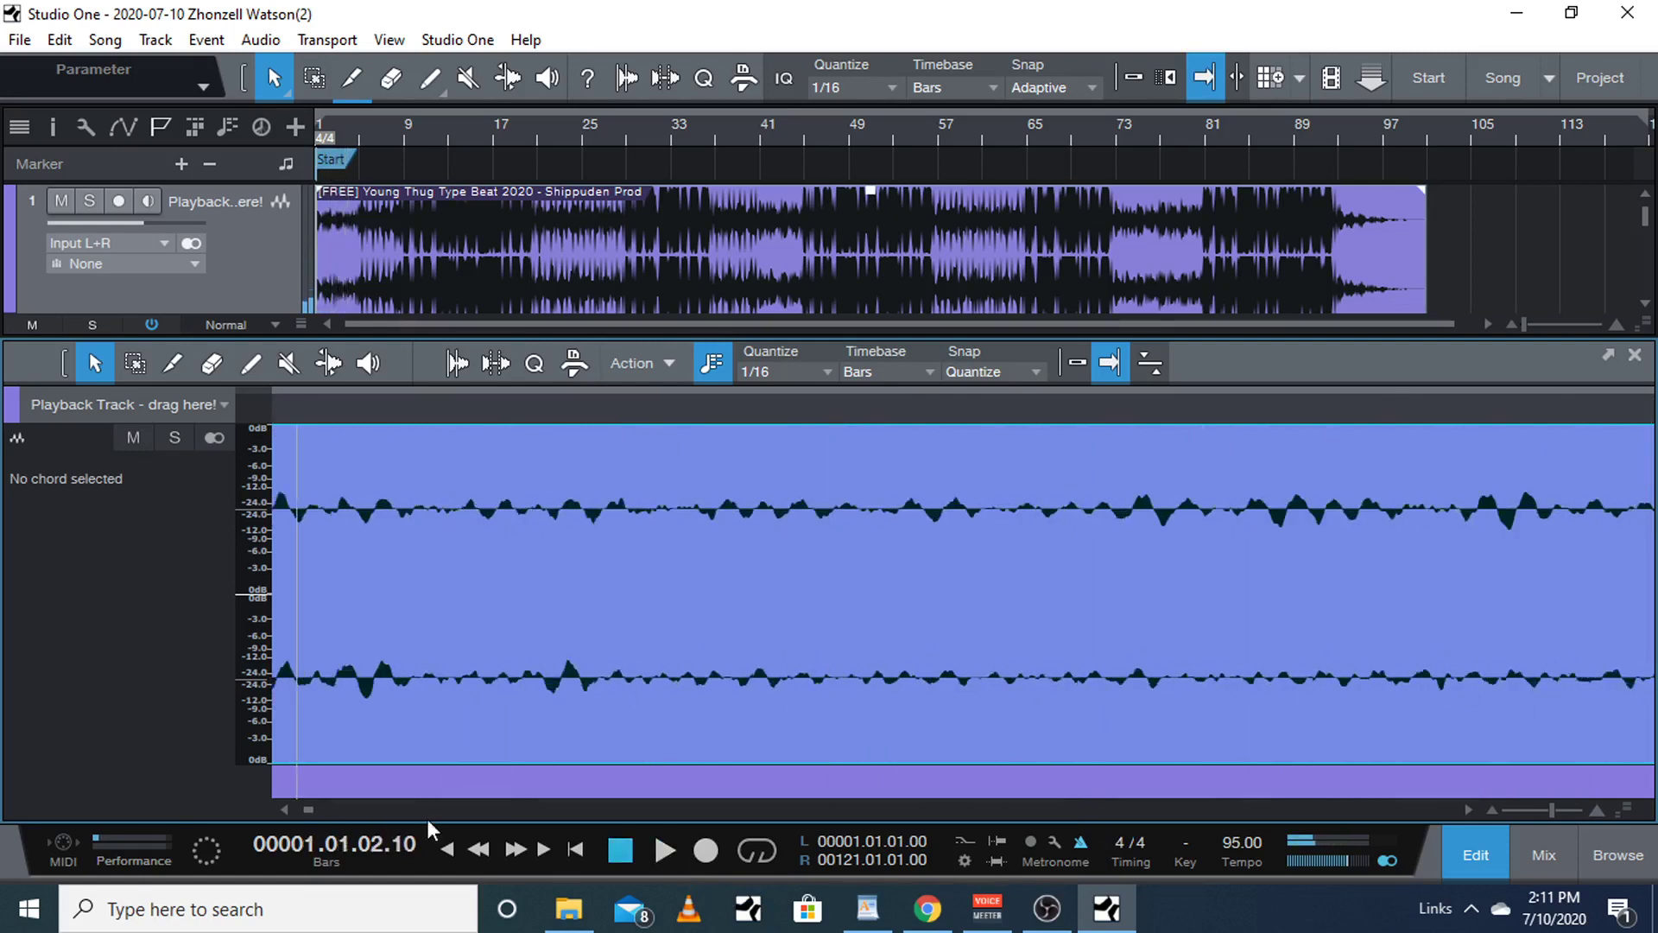
left_click_drag(313, 810, 277, 817)
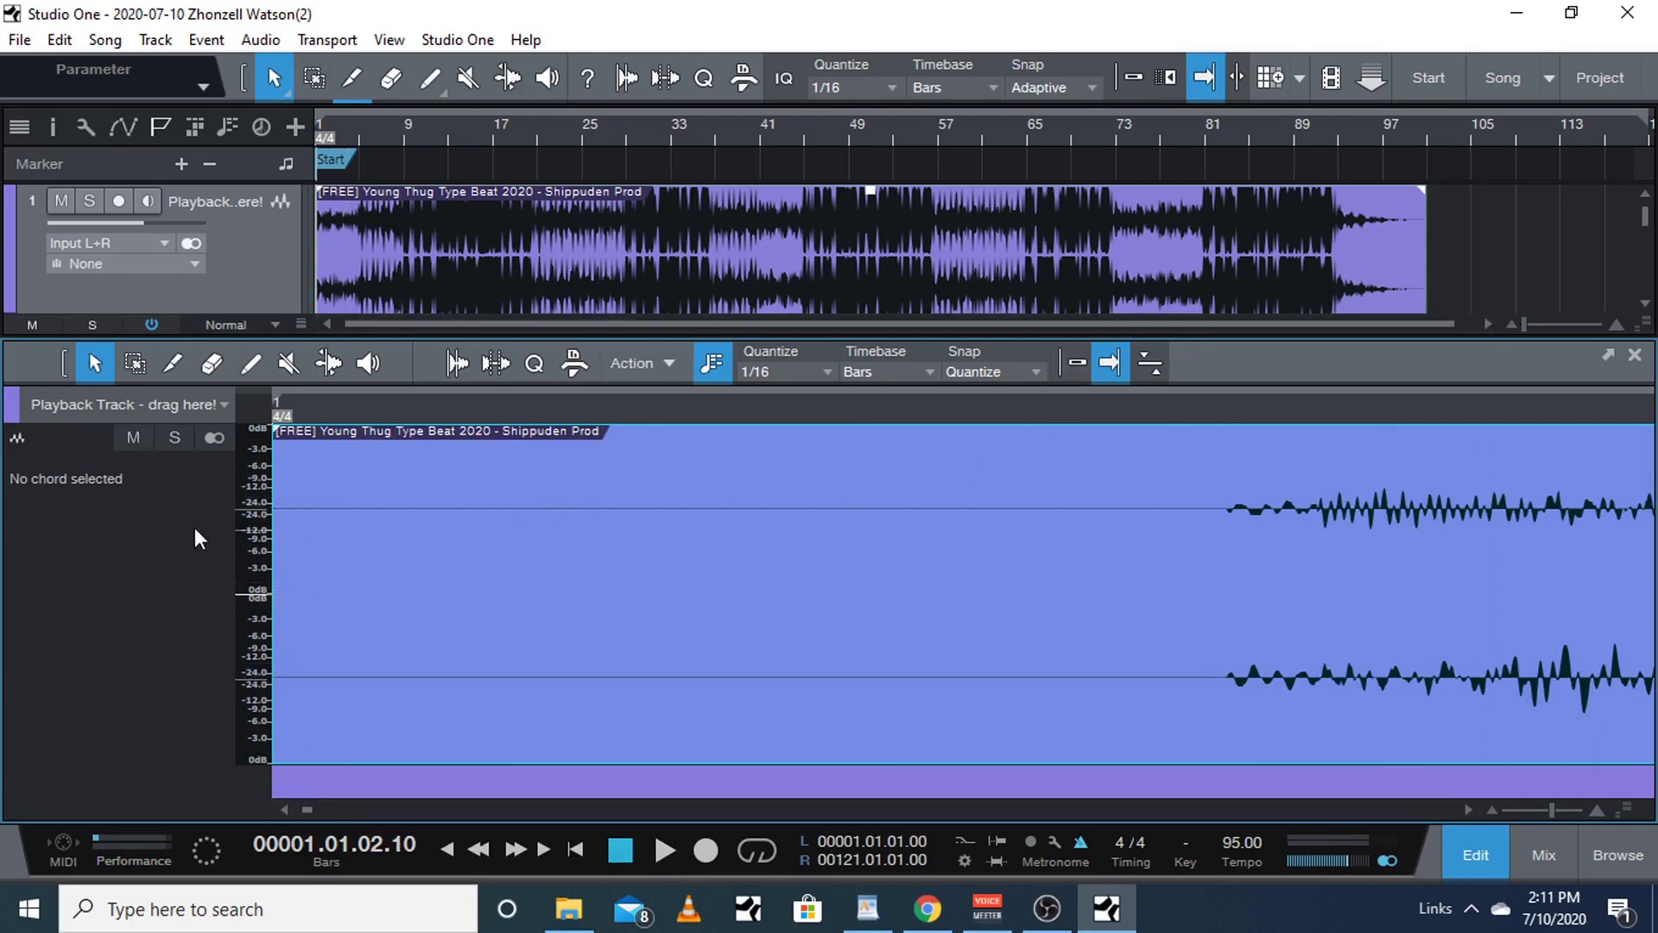
Step: Trim the silent lead-in off the beat up to its first sound and move the clip back to bar 1
left_click_drag(273, 500, 1220, 679)
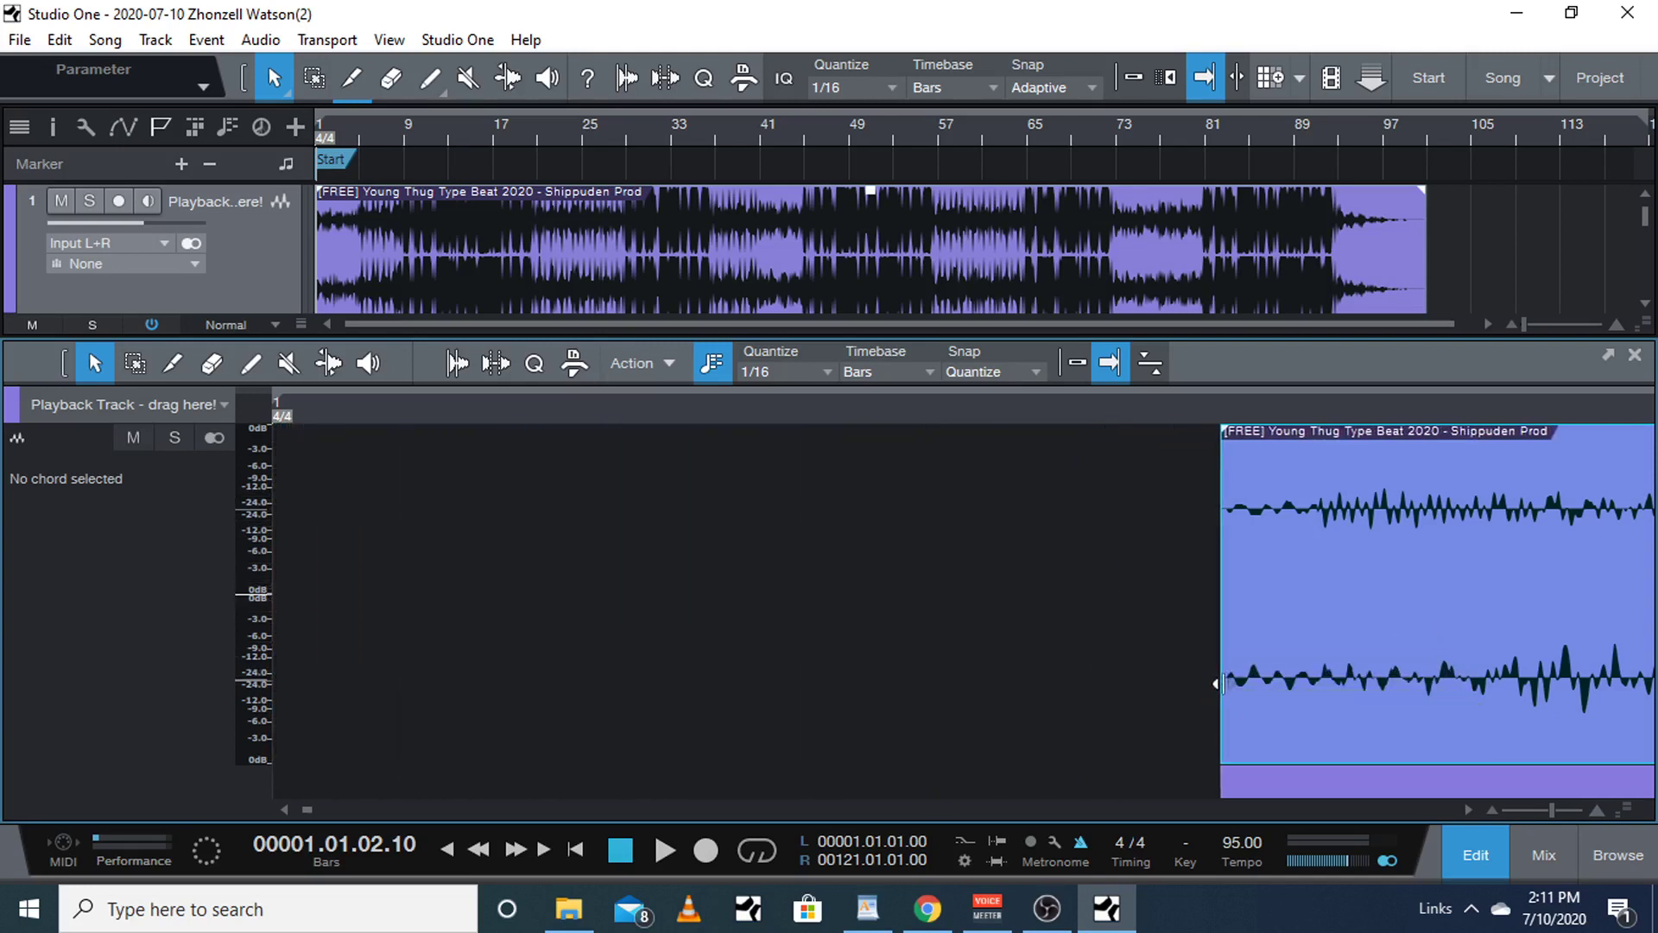
left_click_drag(1326, 648, 355, 664)
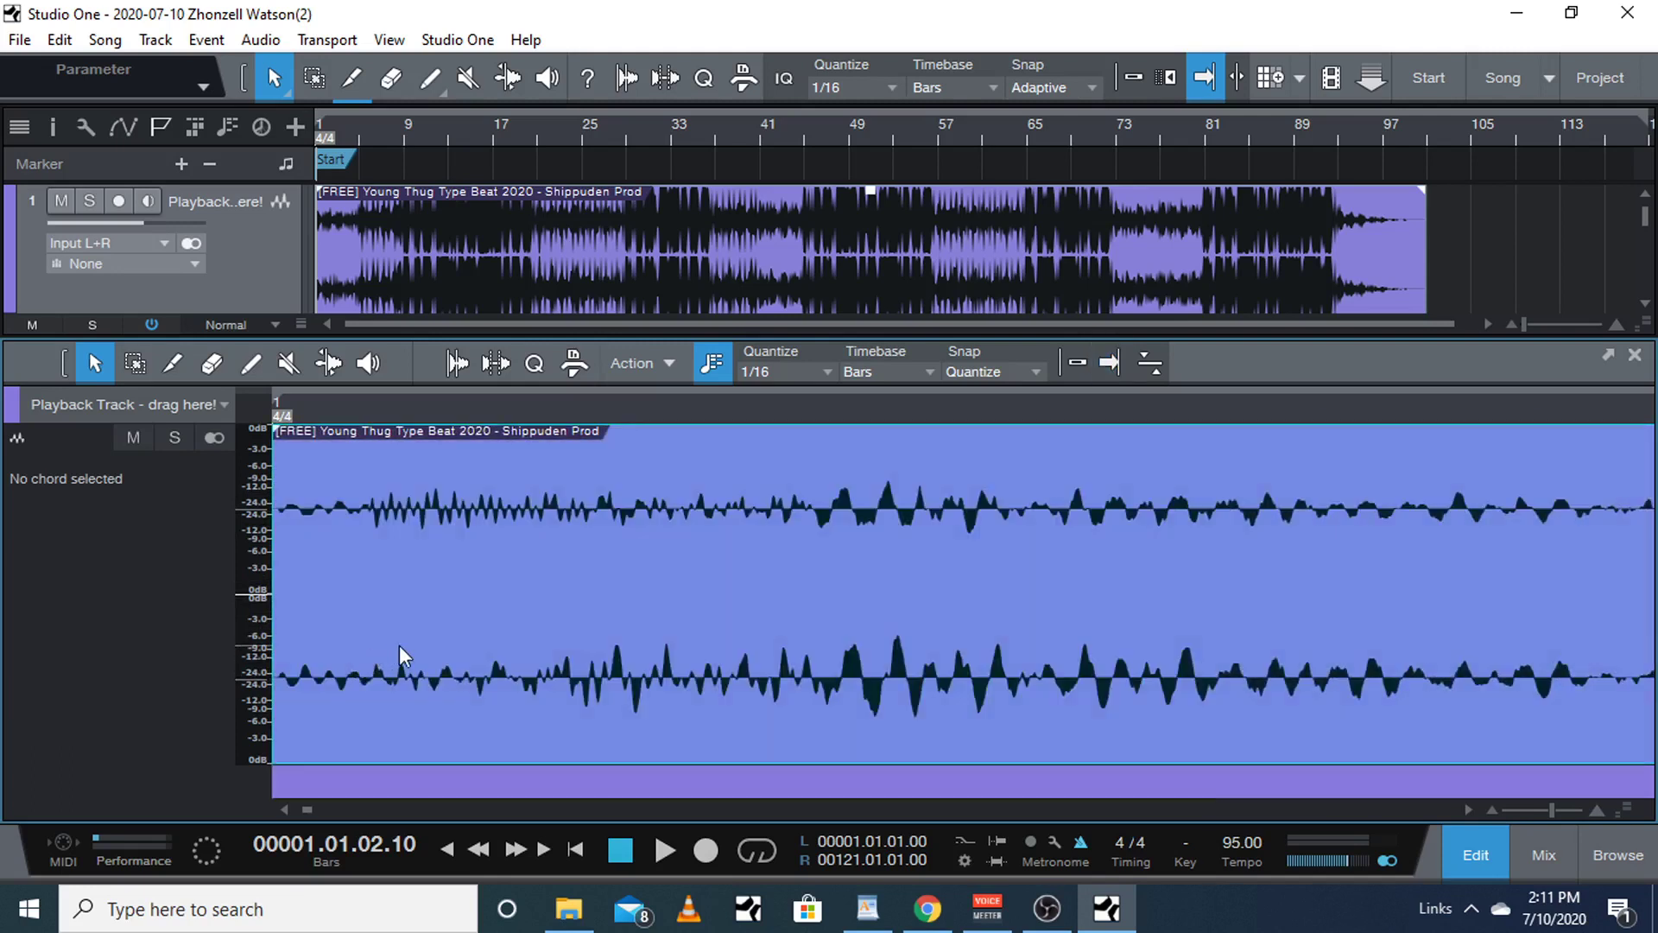
Step: Play back the trimmed beat from the start and close the audio editor
left_click(665, 851)
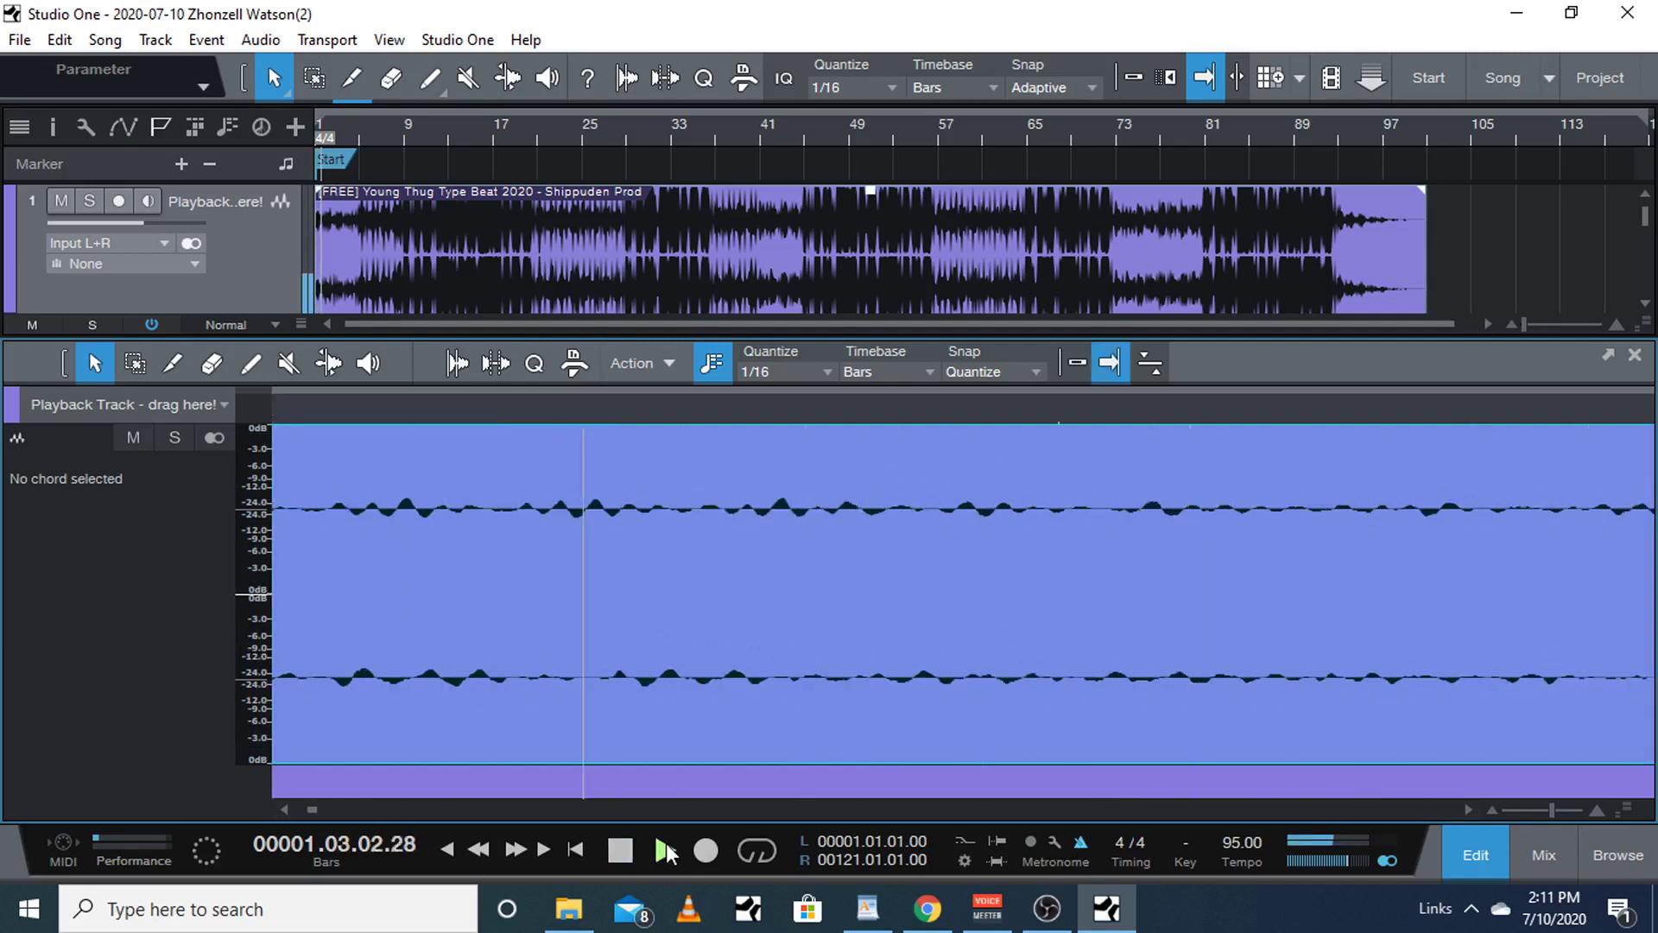
left_click_drag(1552, 810, 1522, 811)
left_click(1482, 851)
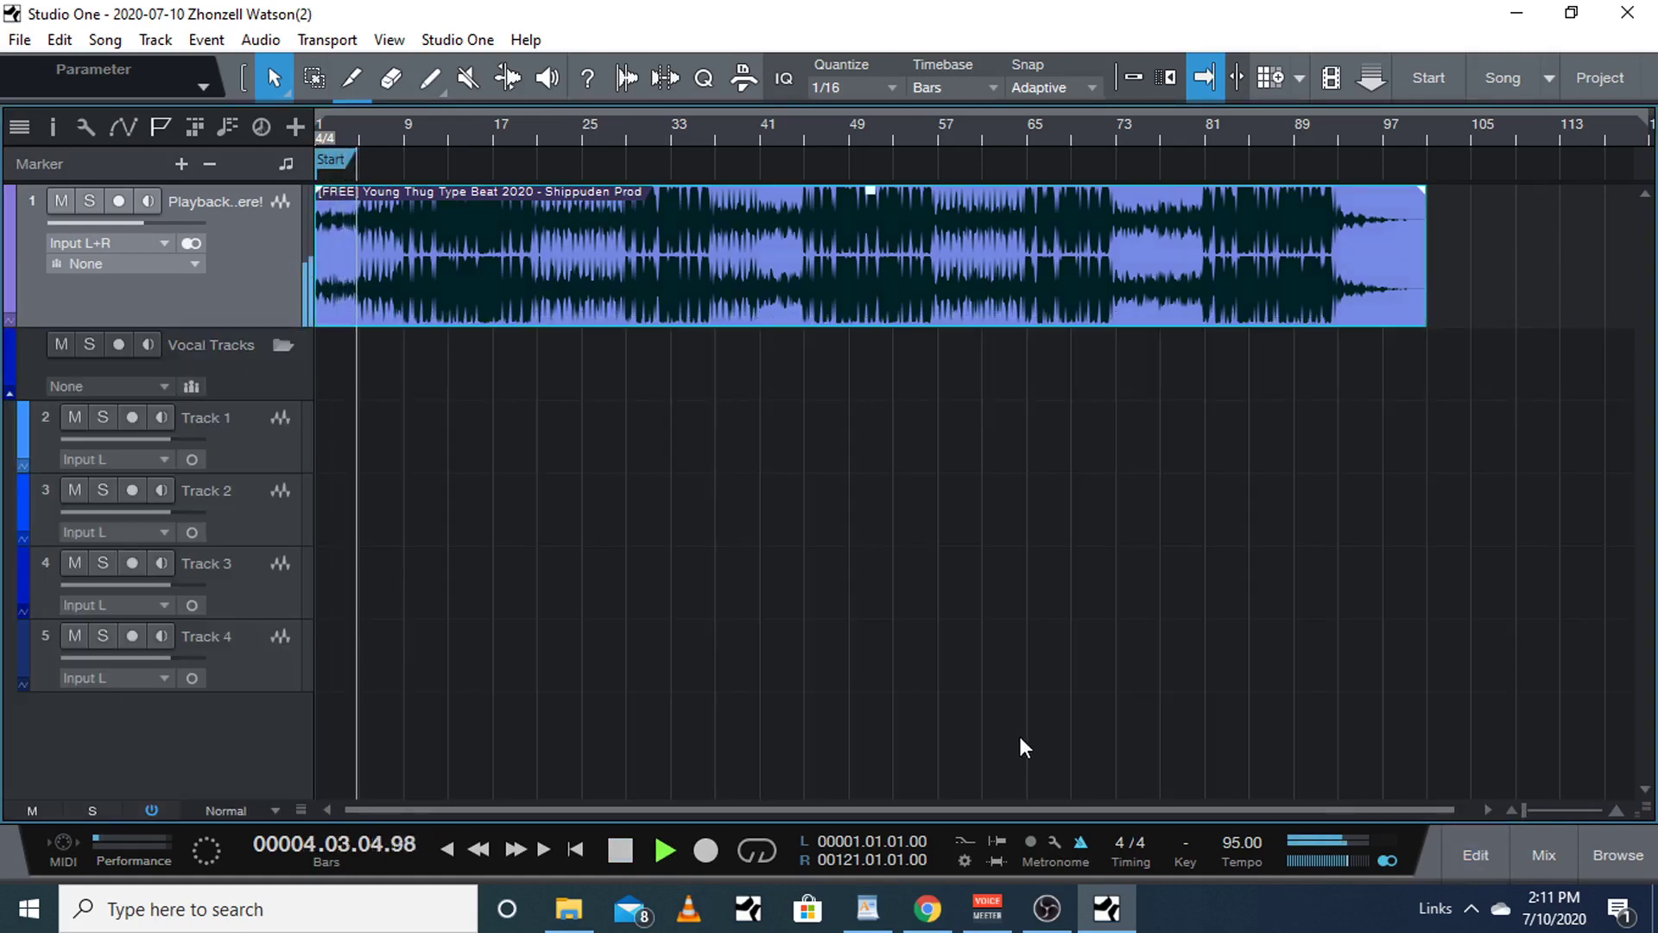
key("space")
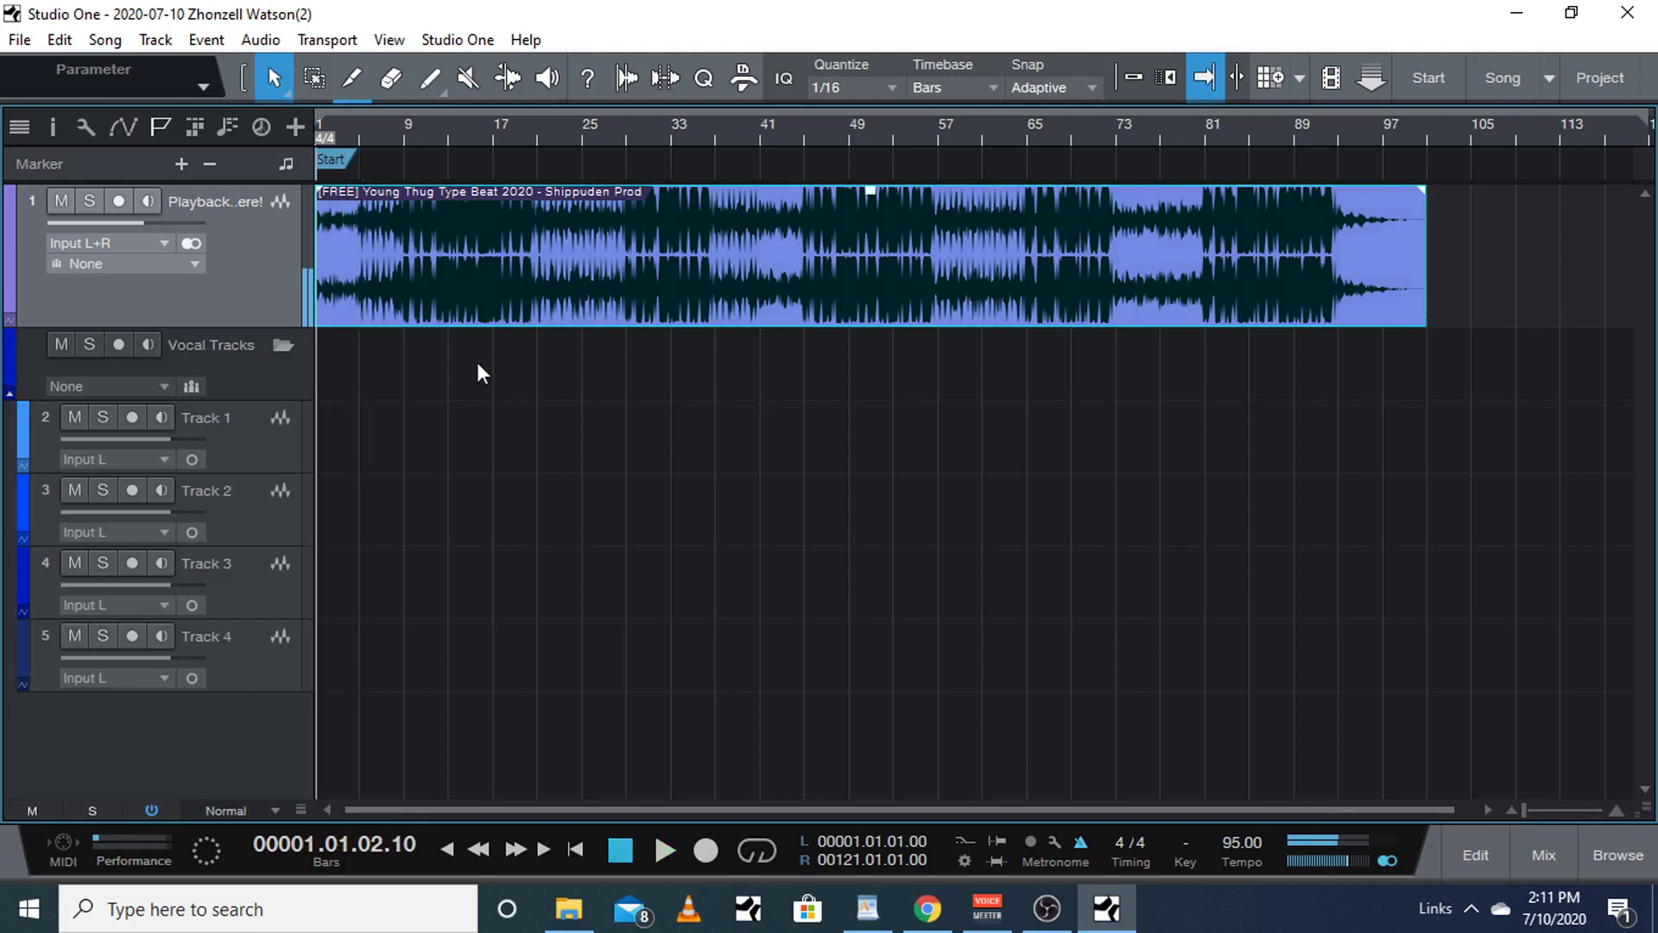
Step: Switch to the other open song, dated 2020-07-05, and place the playhead at bar 64, just before the duplicated vocals
left_click(377, 124)
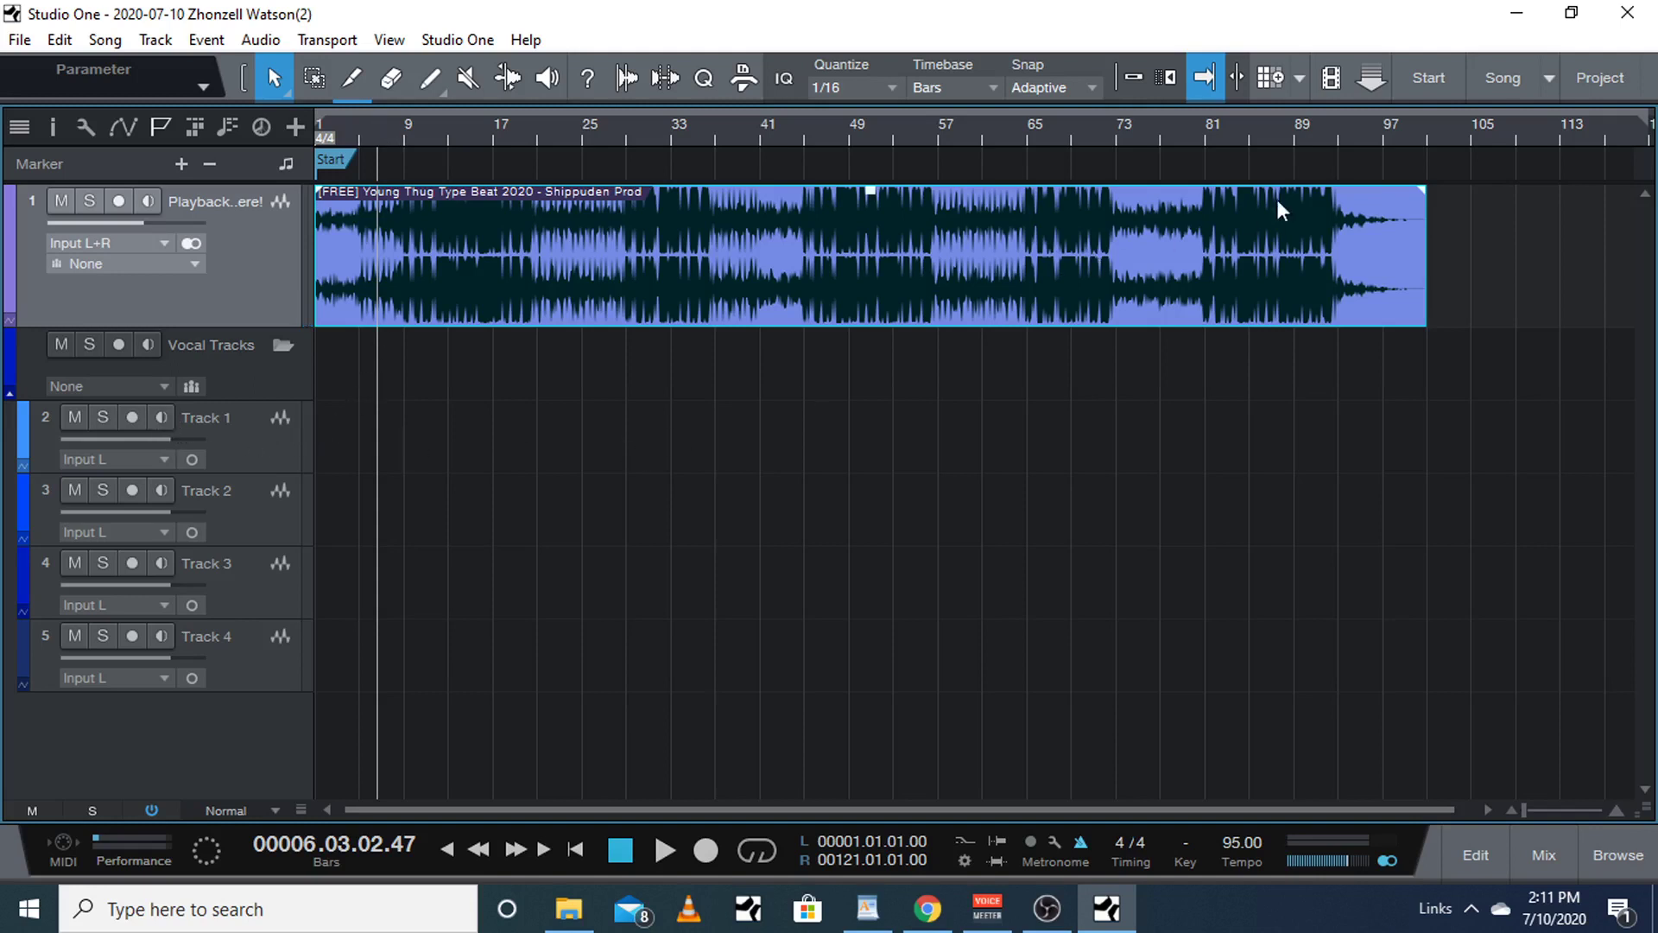
left_click(1549, 78)
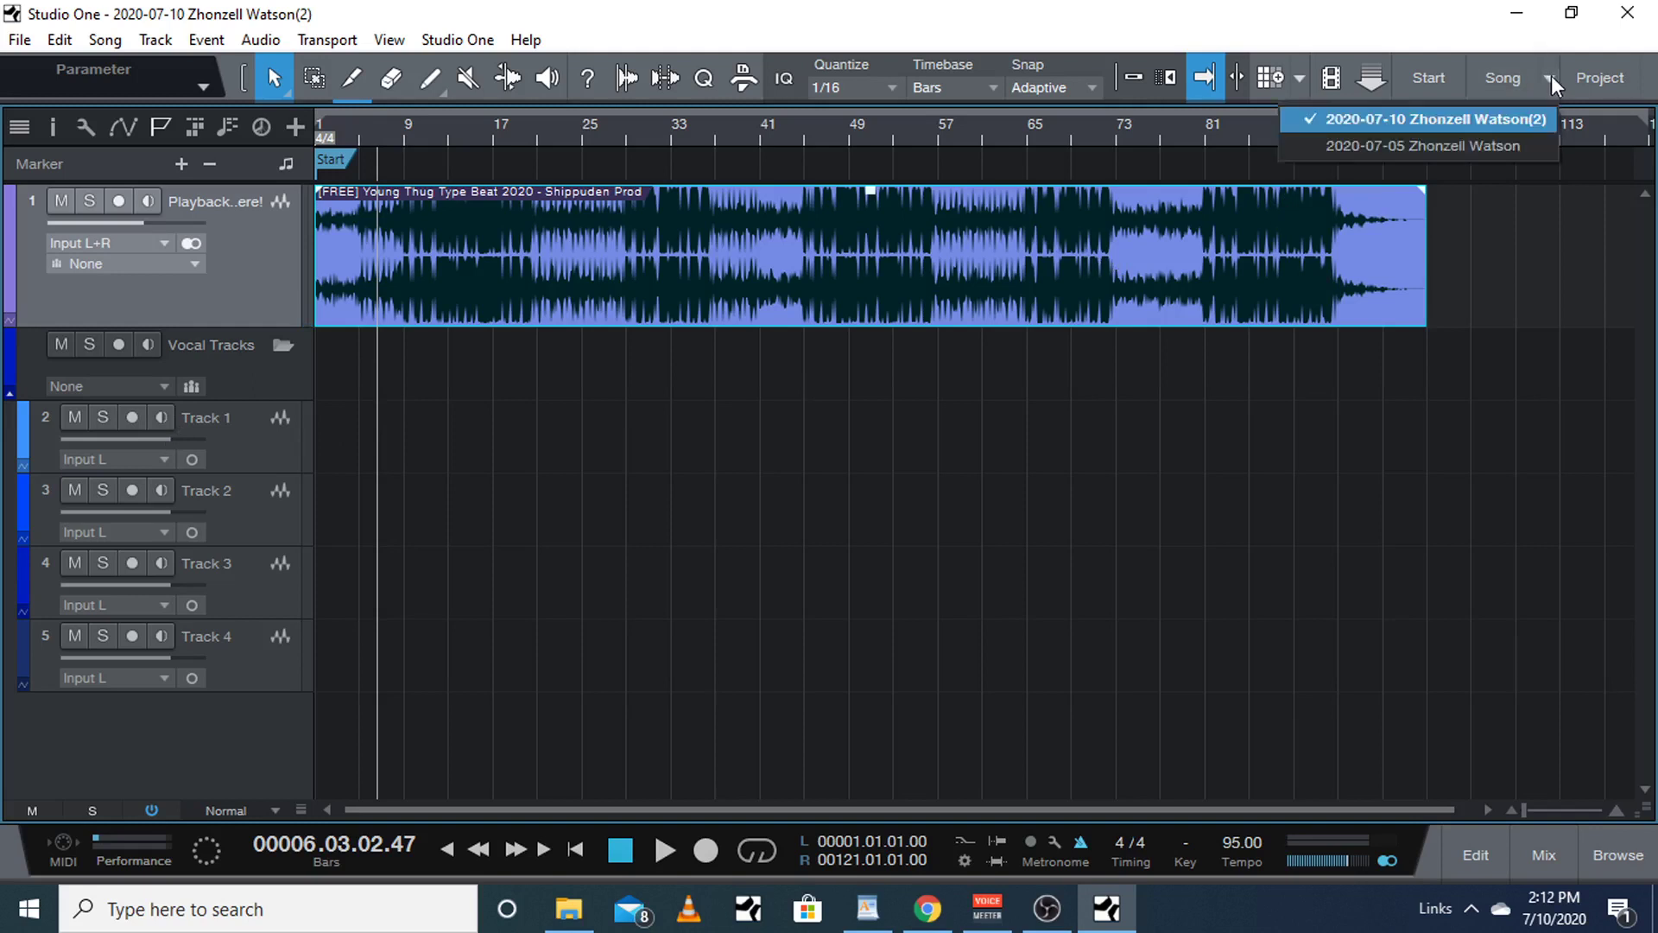
left_click(1525, 147)
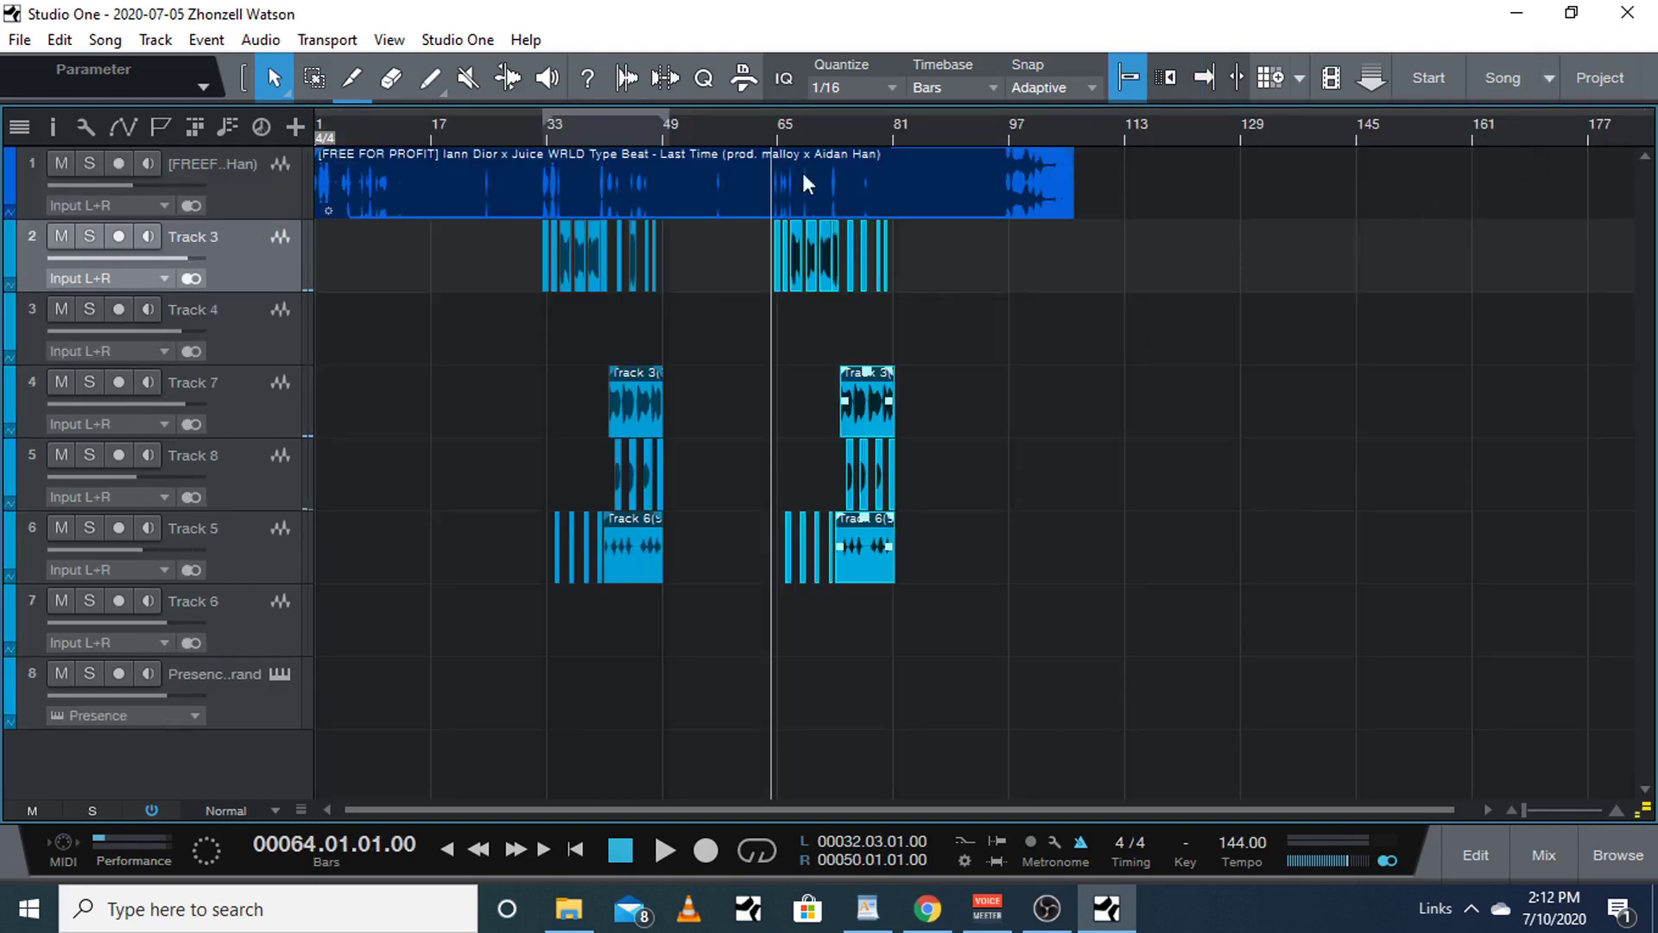
left_click(776, 128)
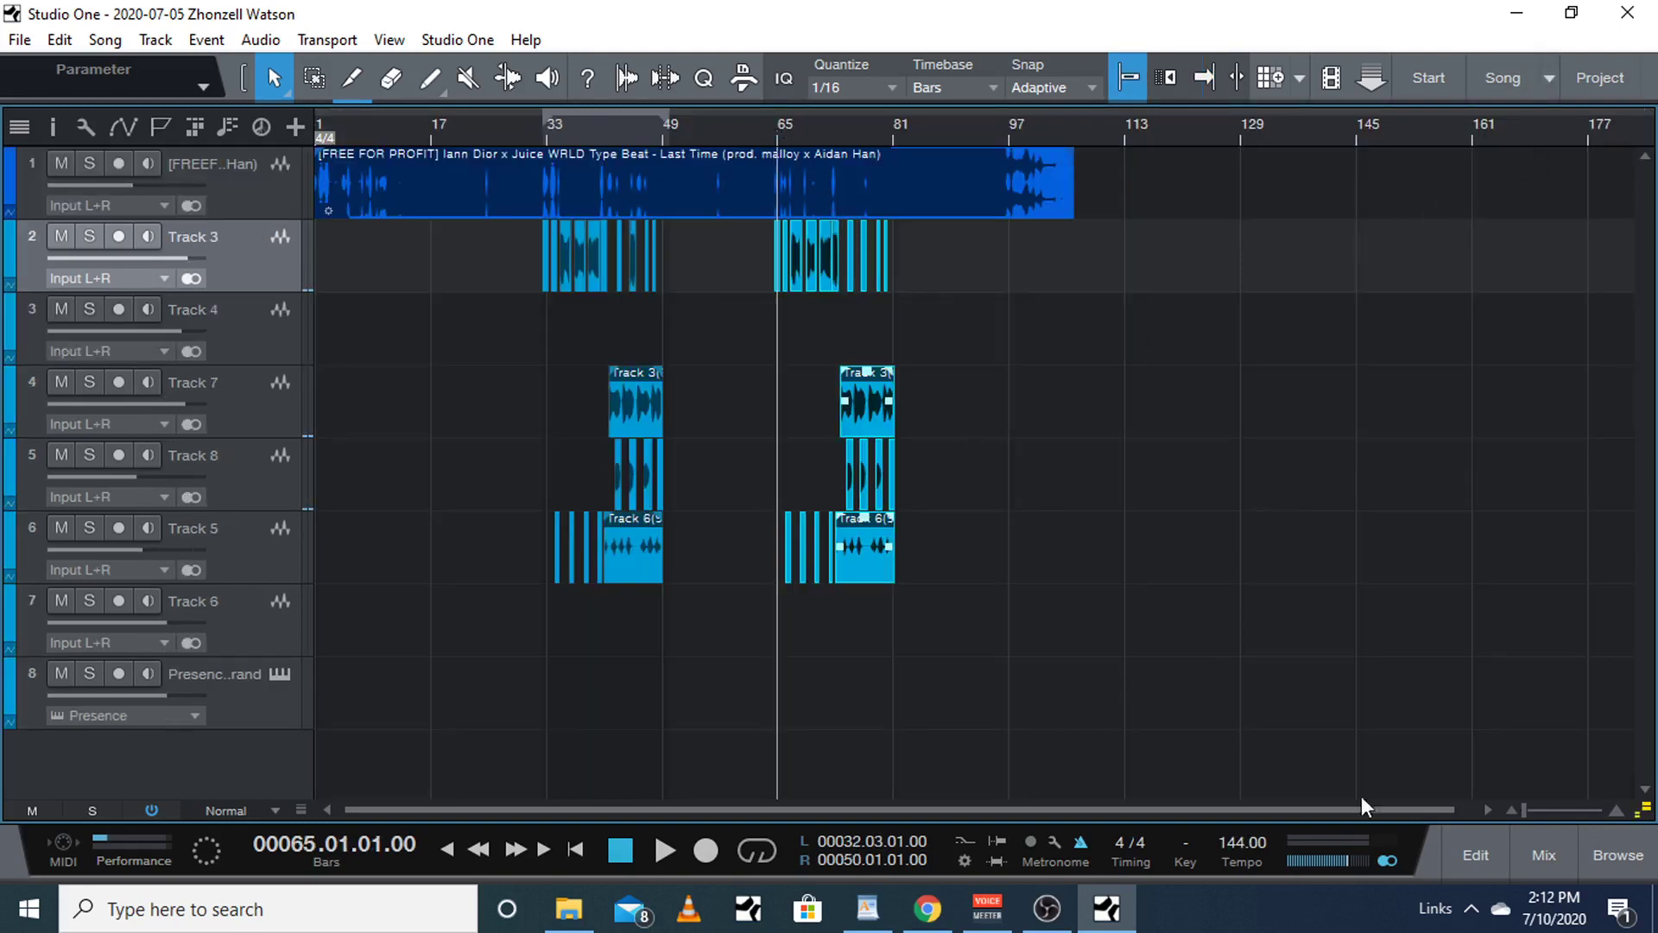
left_click_drag(1530, 807, 1535, 807)
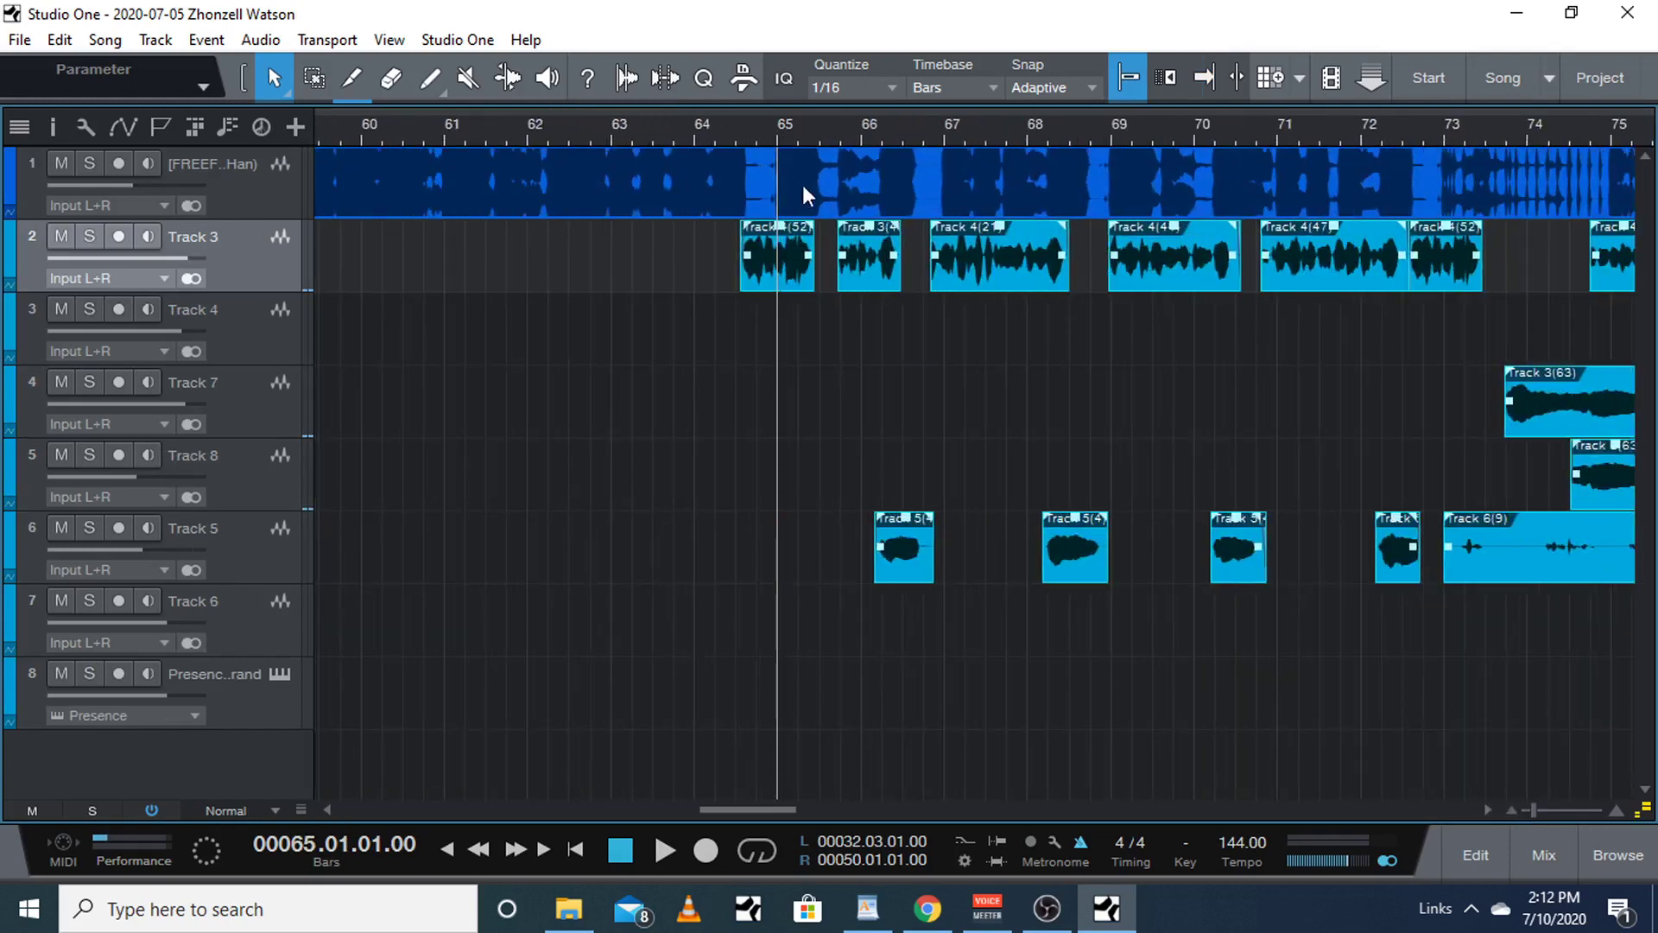
left_click(703, 134)
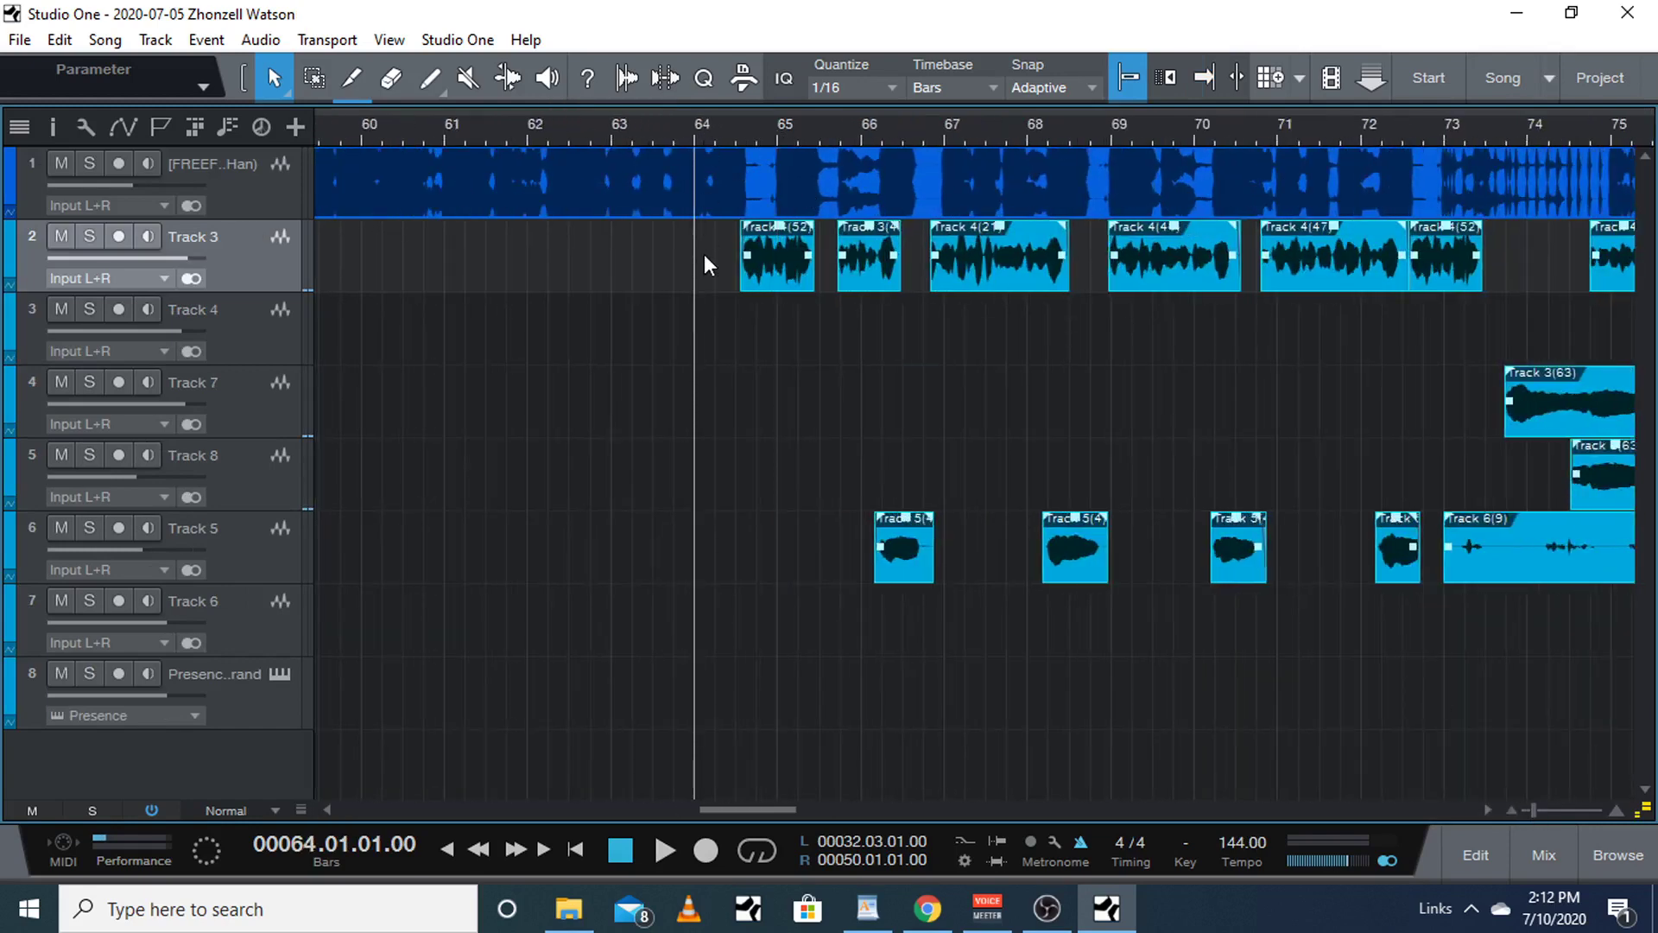
Step: Shift the duplicated vocal clips on a 1/8 grid so the first starts at 64.03.01.00, and play them
mouse_move(786, 270)
left_mouse_down()
mouse_move(741, 280)
mouse_move(800, 273)
left_mouse_up()
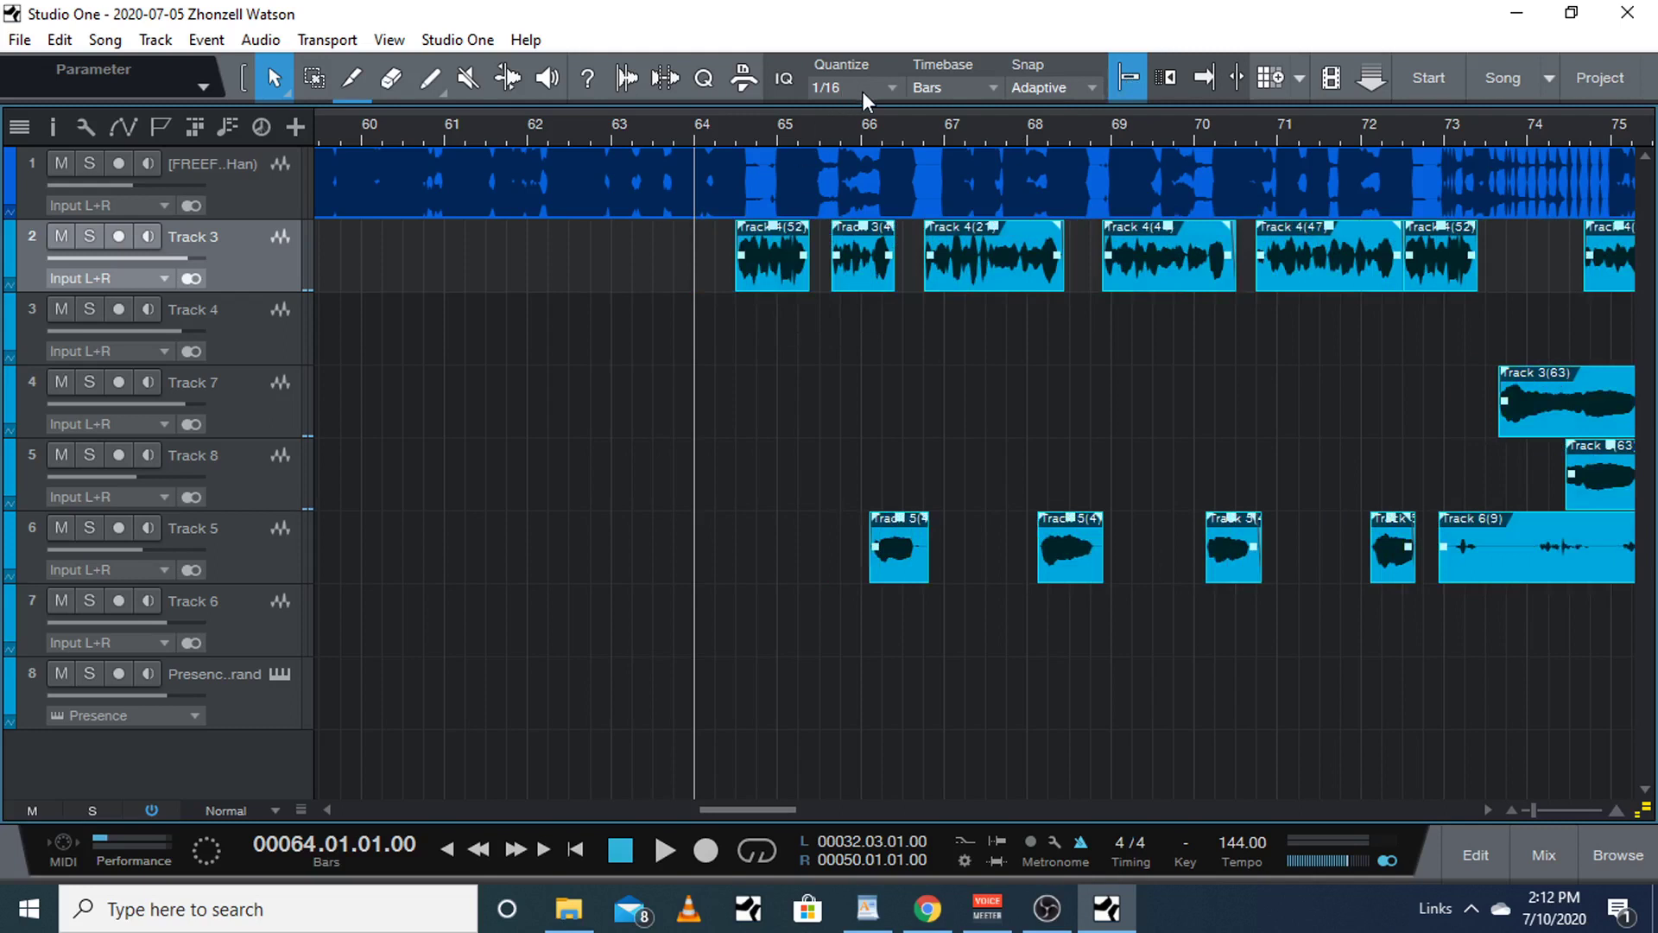
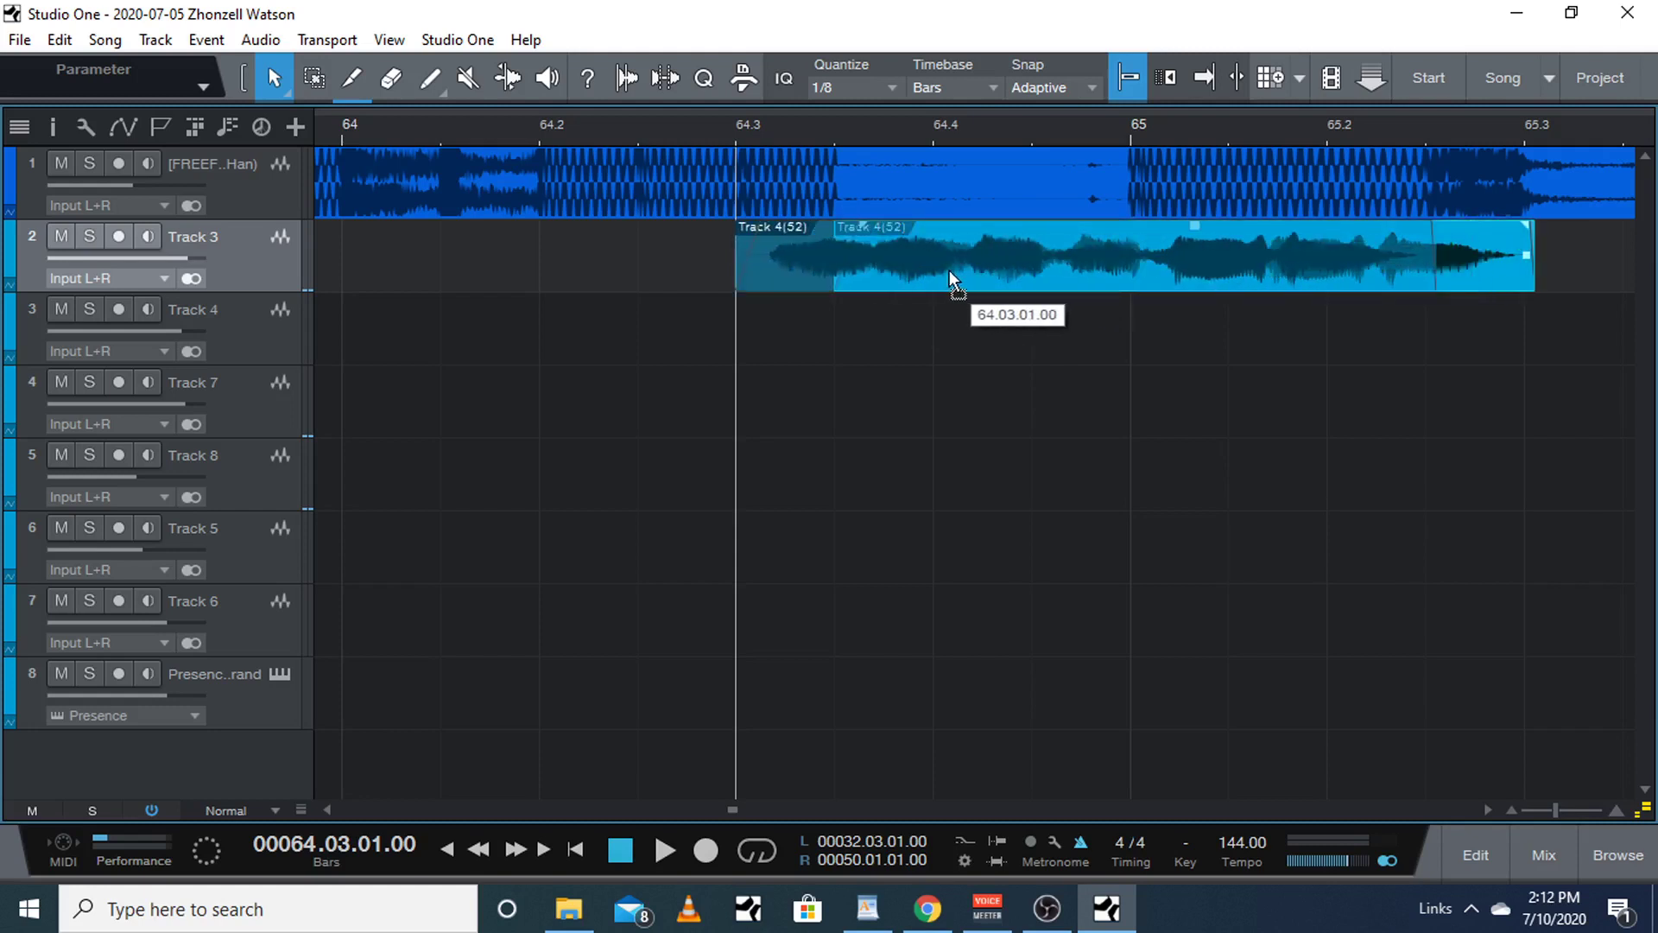
key("space")
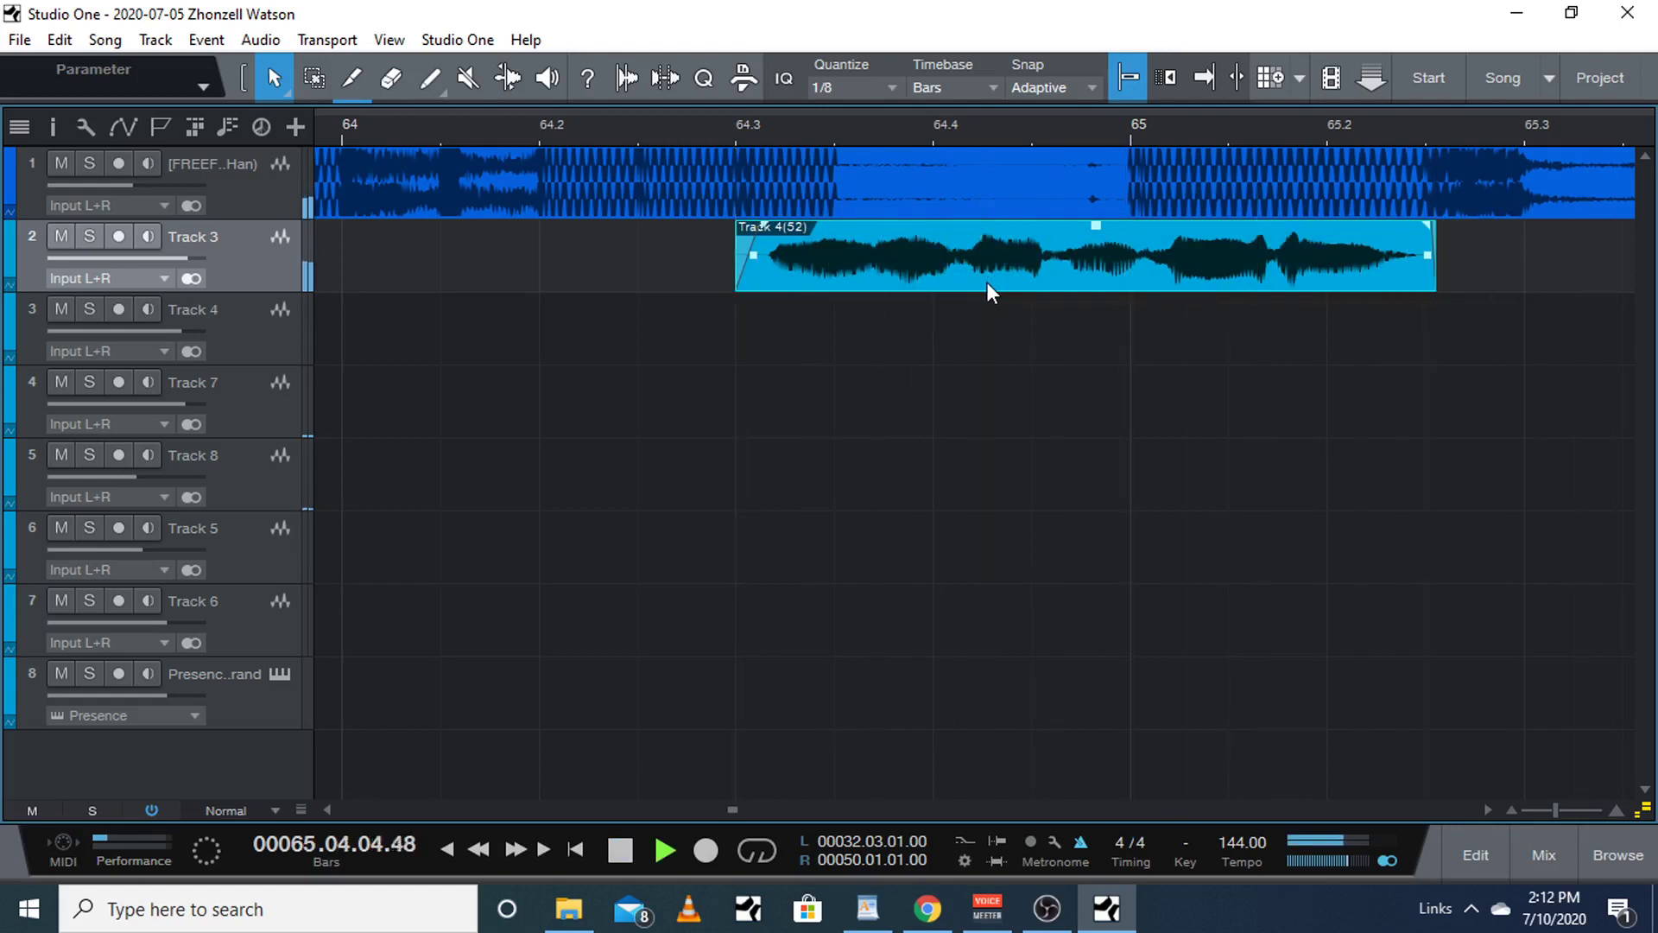
key("space")
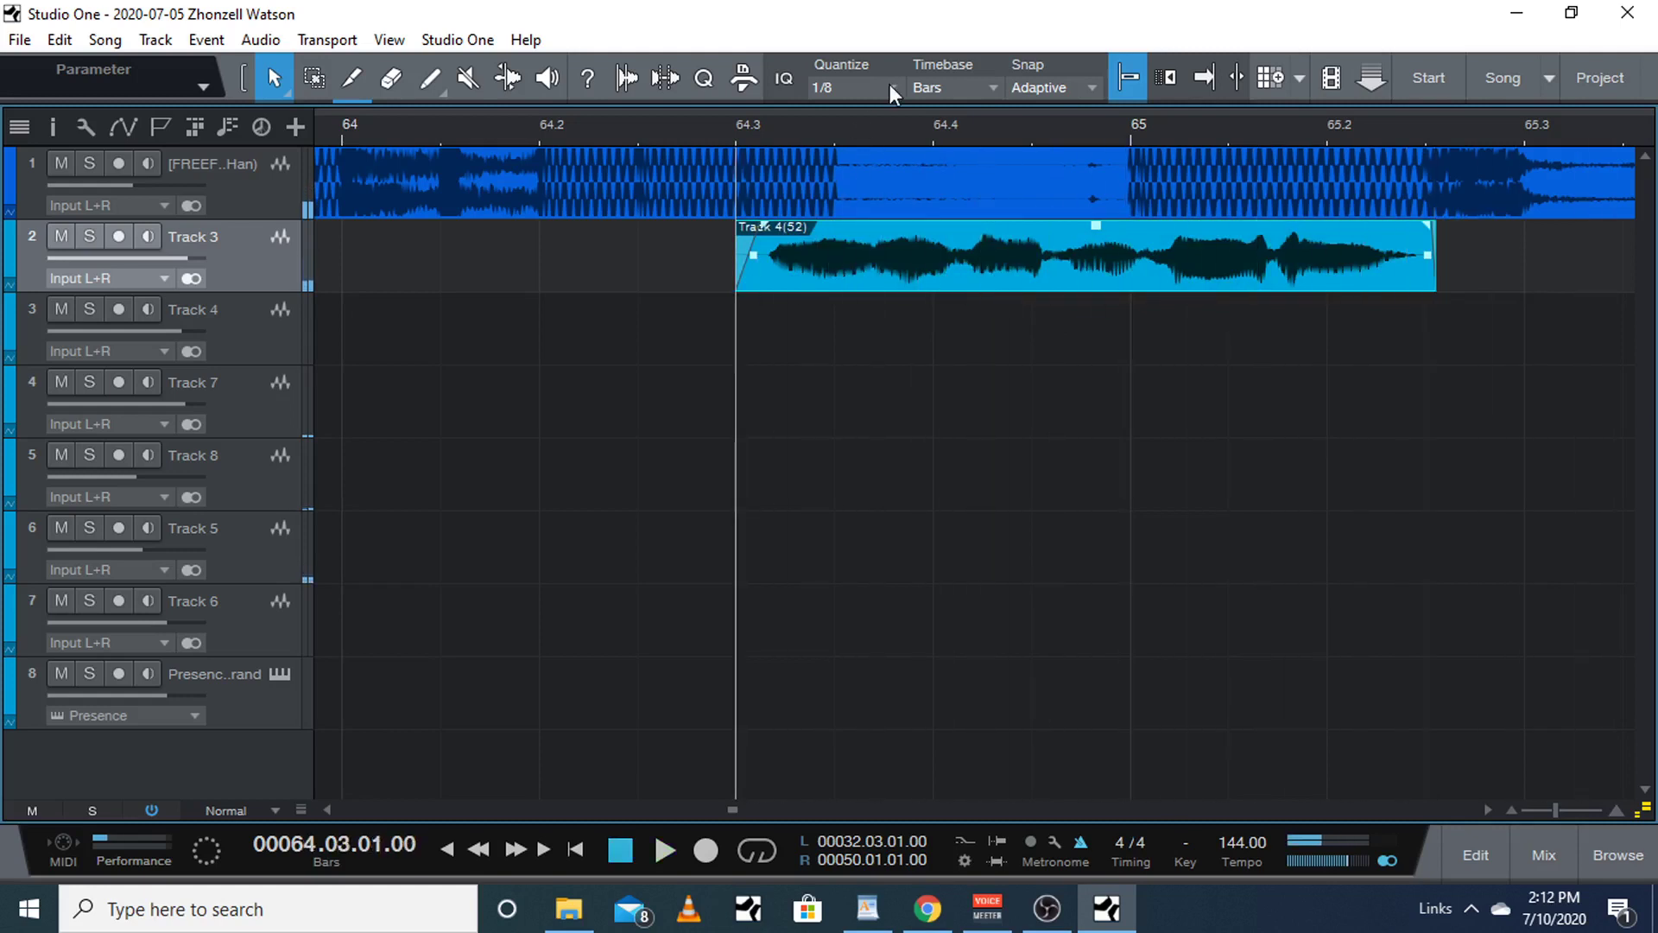
Step: Move the duplicated vocals one eighth earlier, to 64.02.03.00, and play from that position
left_click_drag(855, 253, 773, 252)
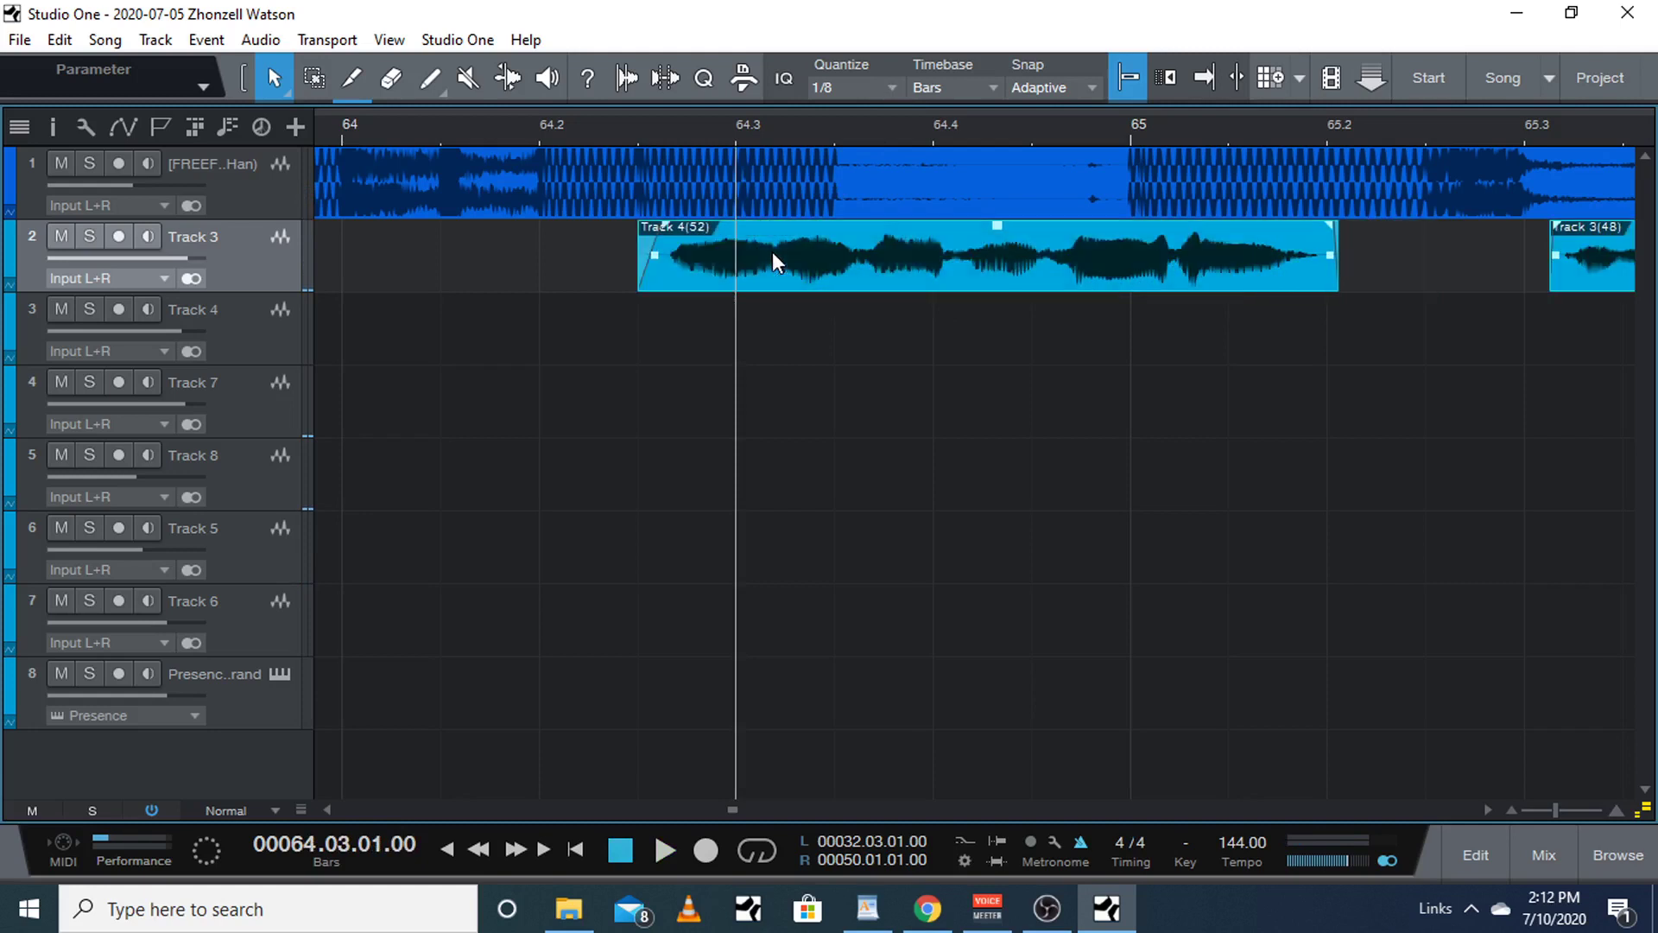
left_click(646, 138)
key("space")
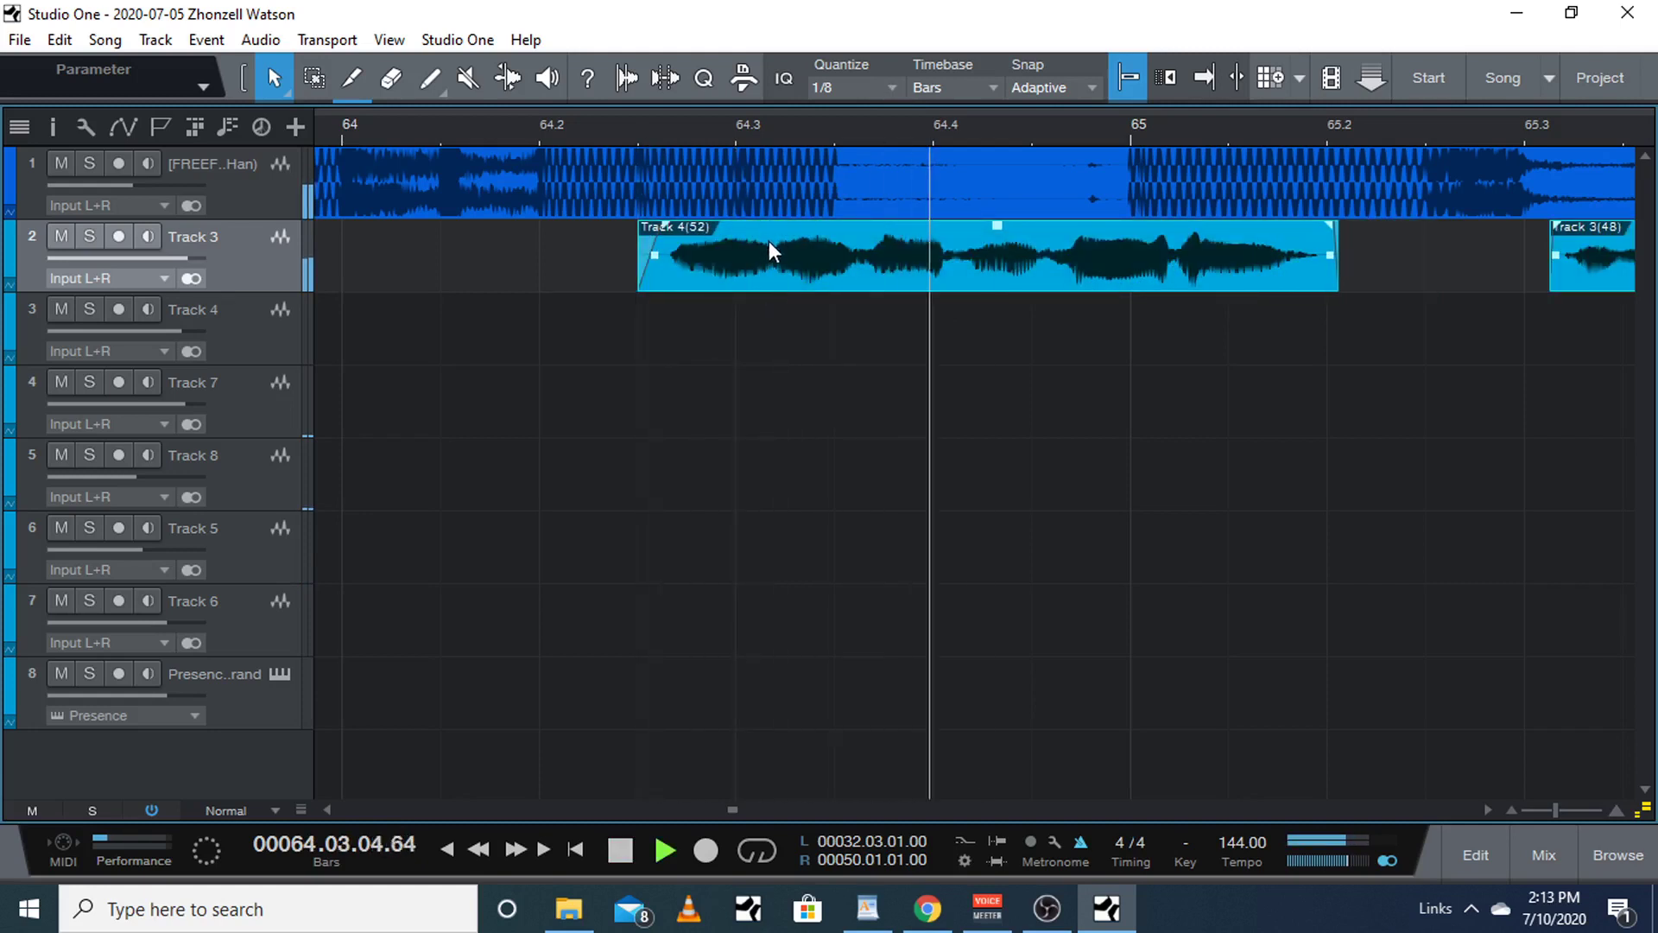
key("space")
Step: Switch the quantize grid to 1/16 and back to 1/8 to compare their grid spacing
left_click(875, 89)
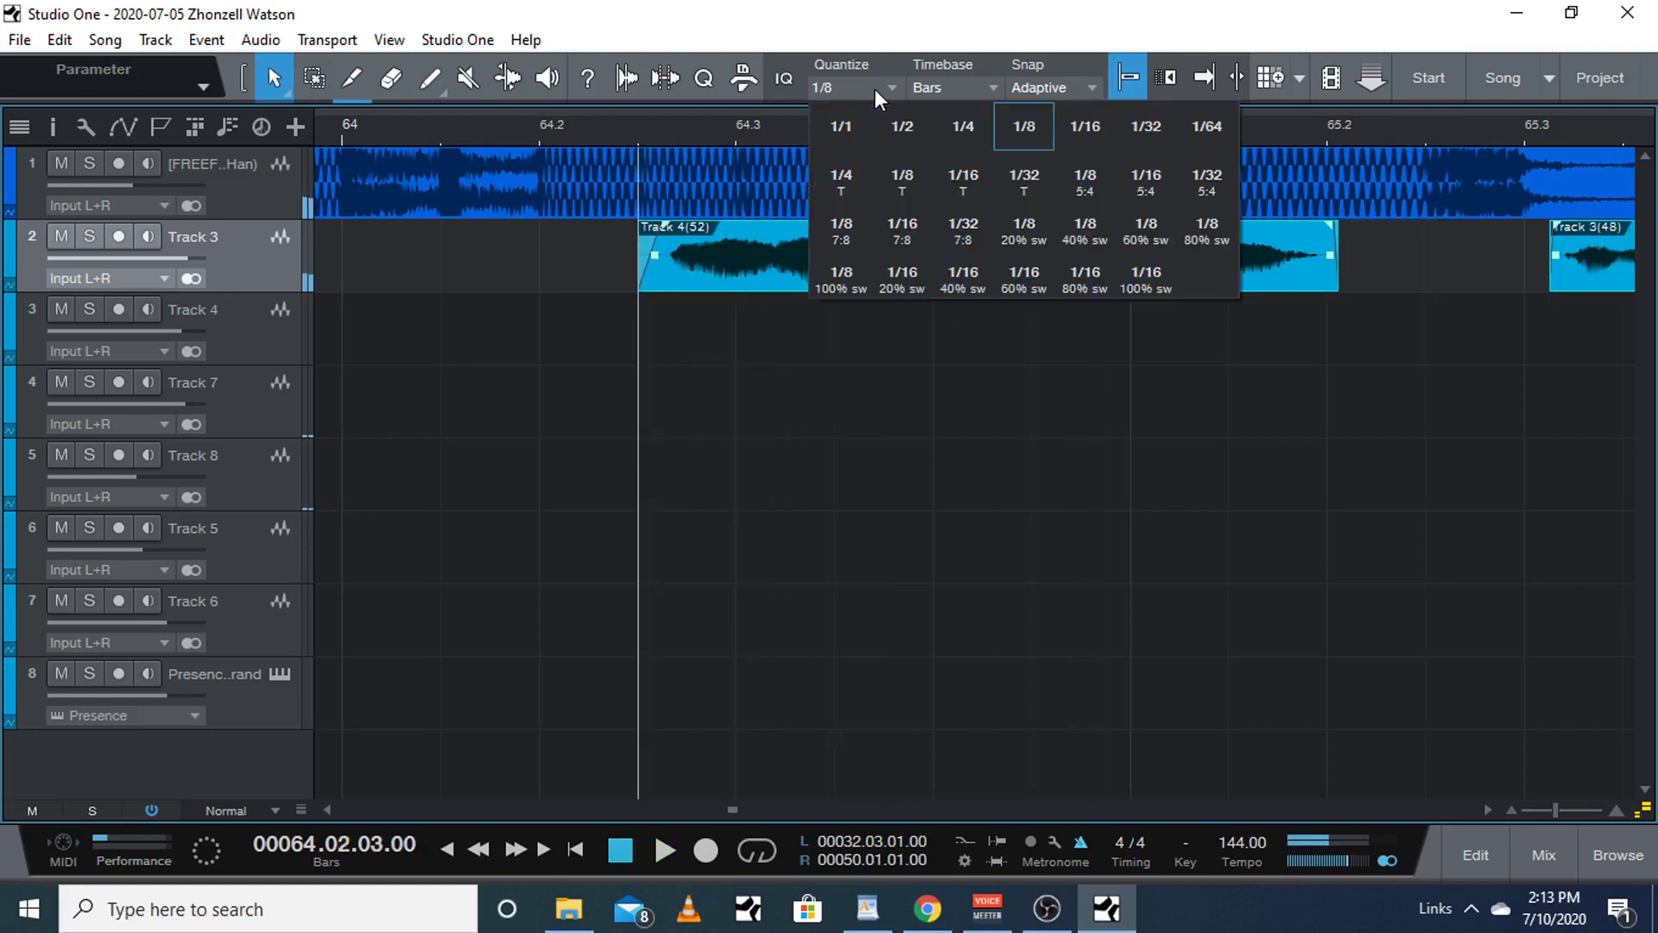
left_click(1076, 121)
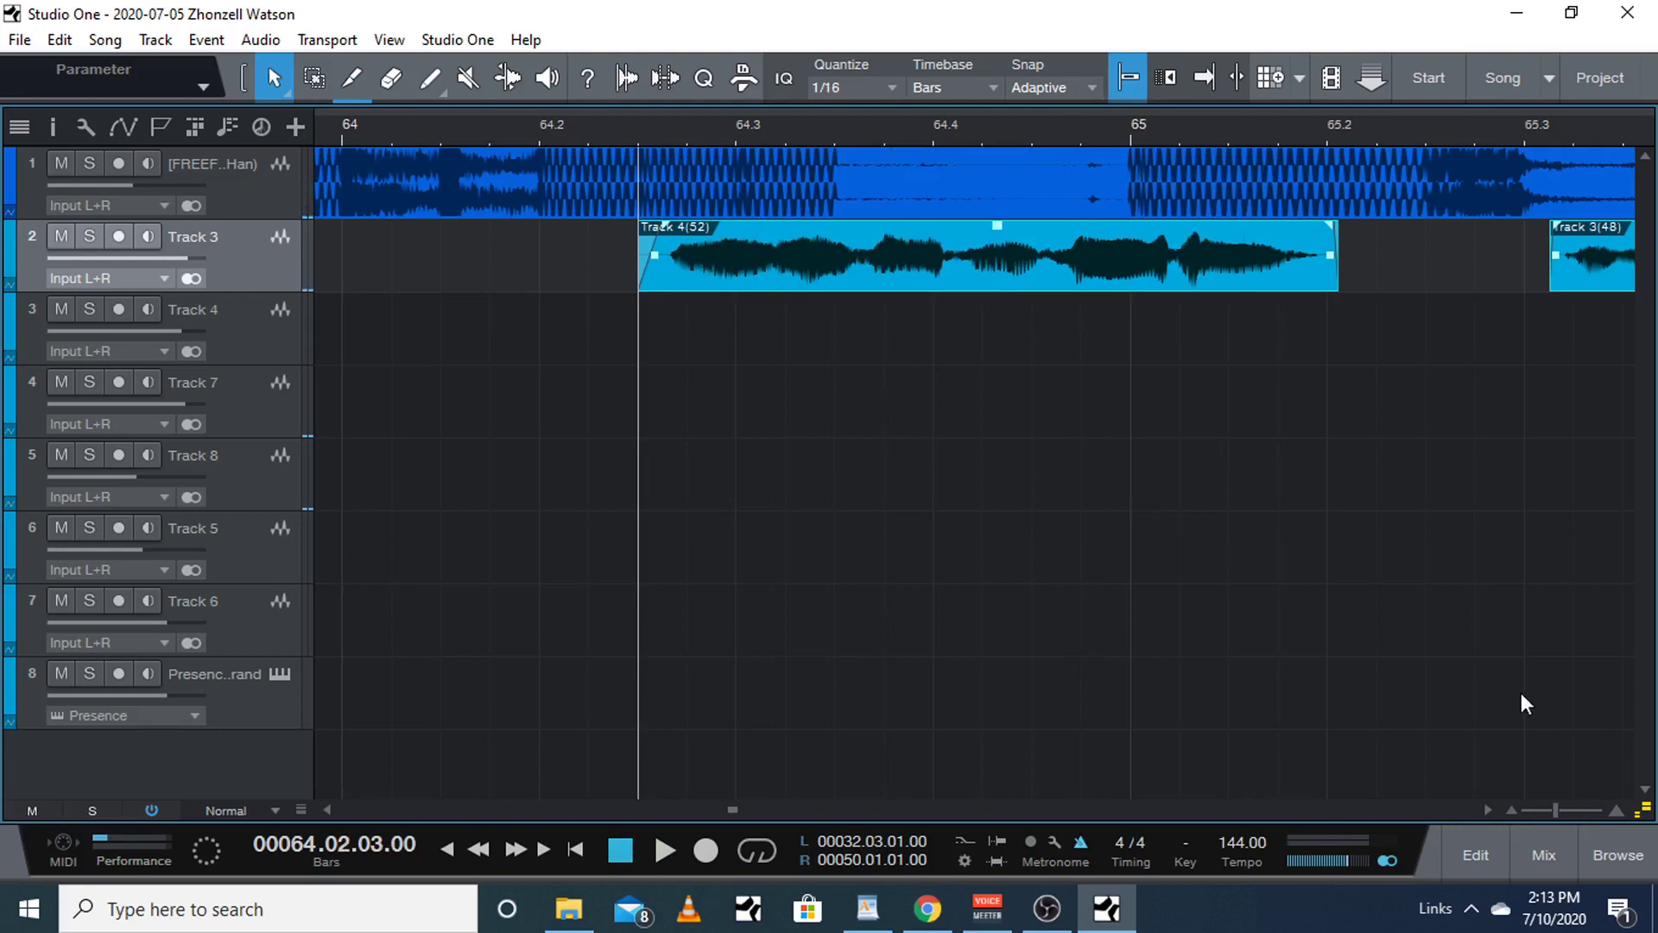
left_click(1615, 810)
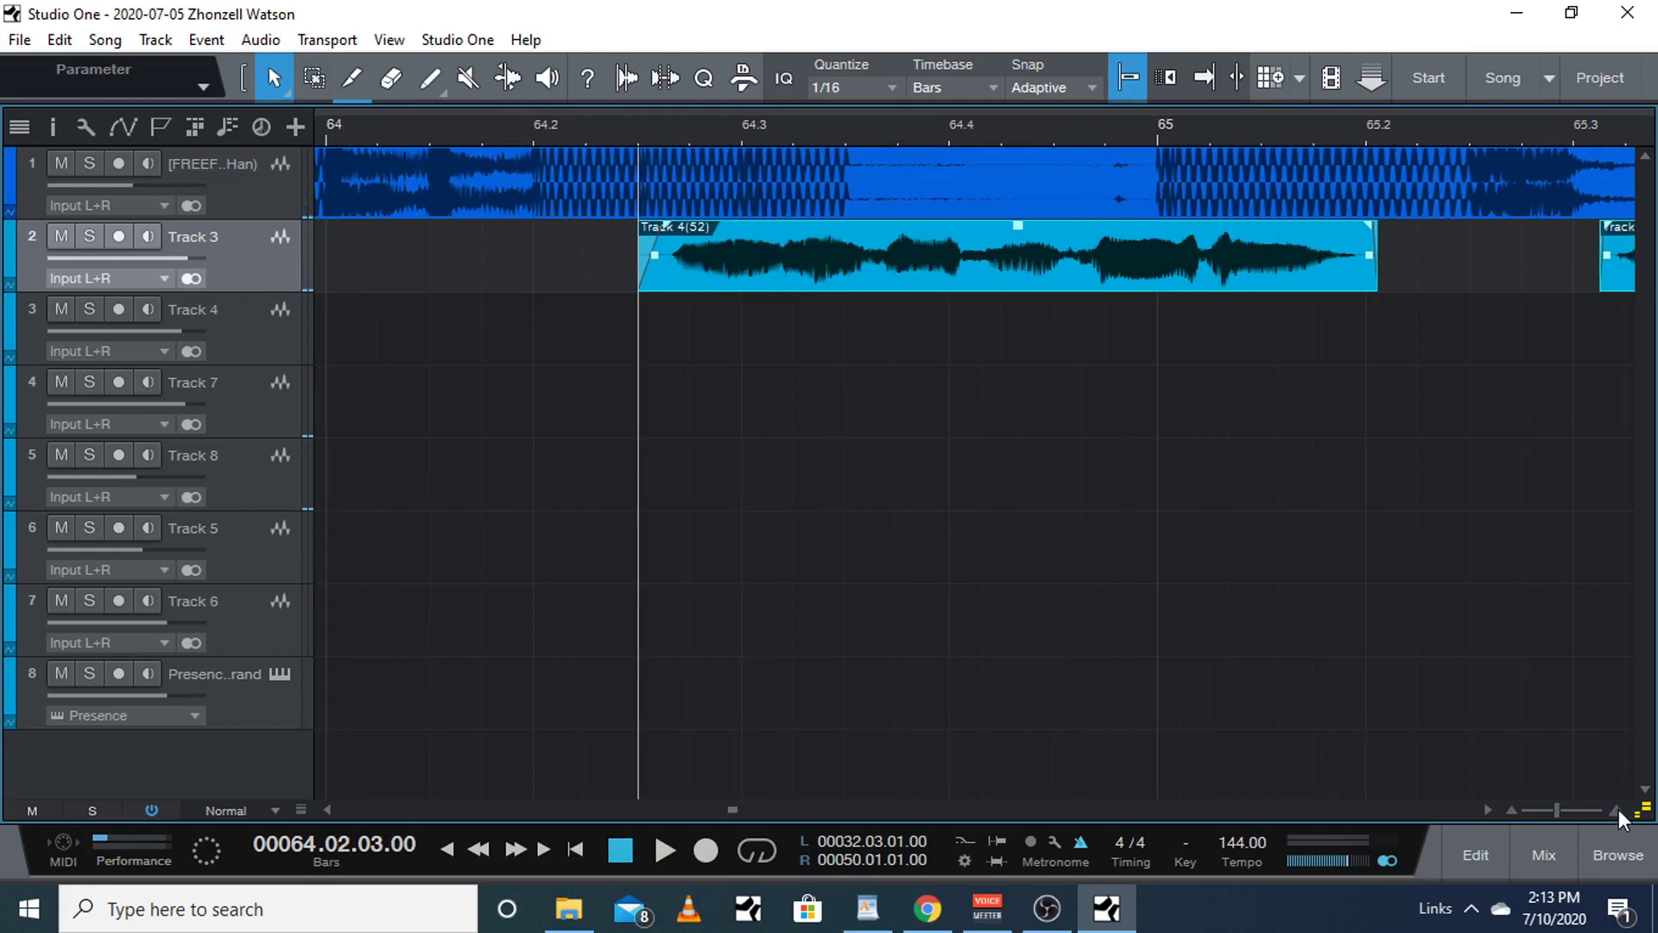
left_click(862, 89)
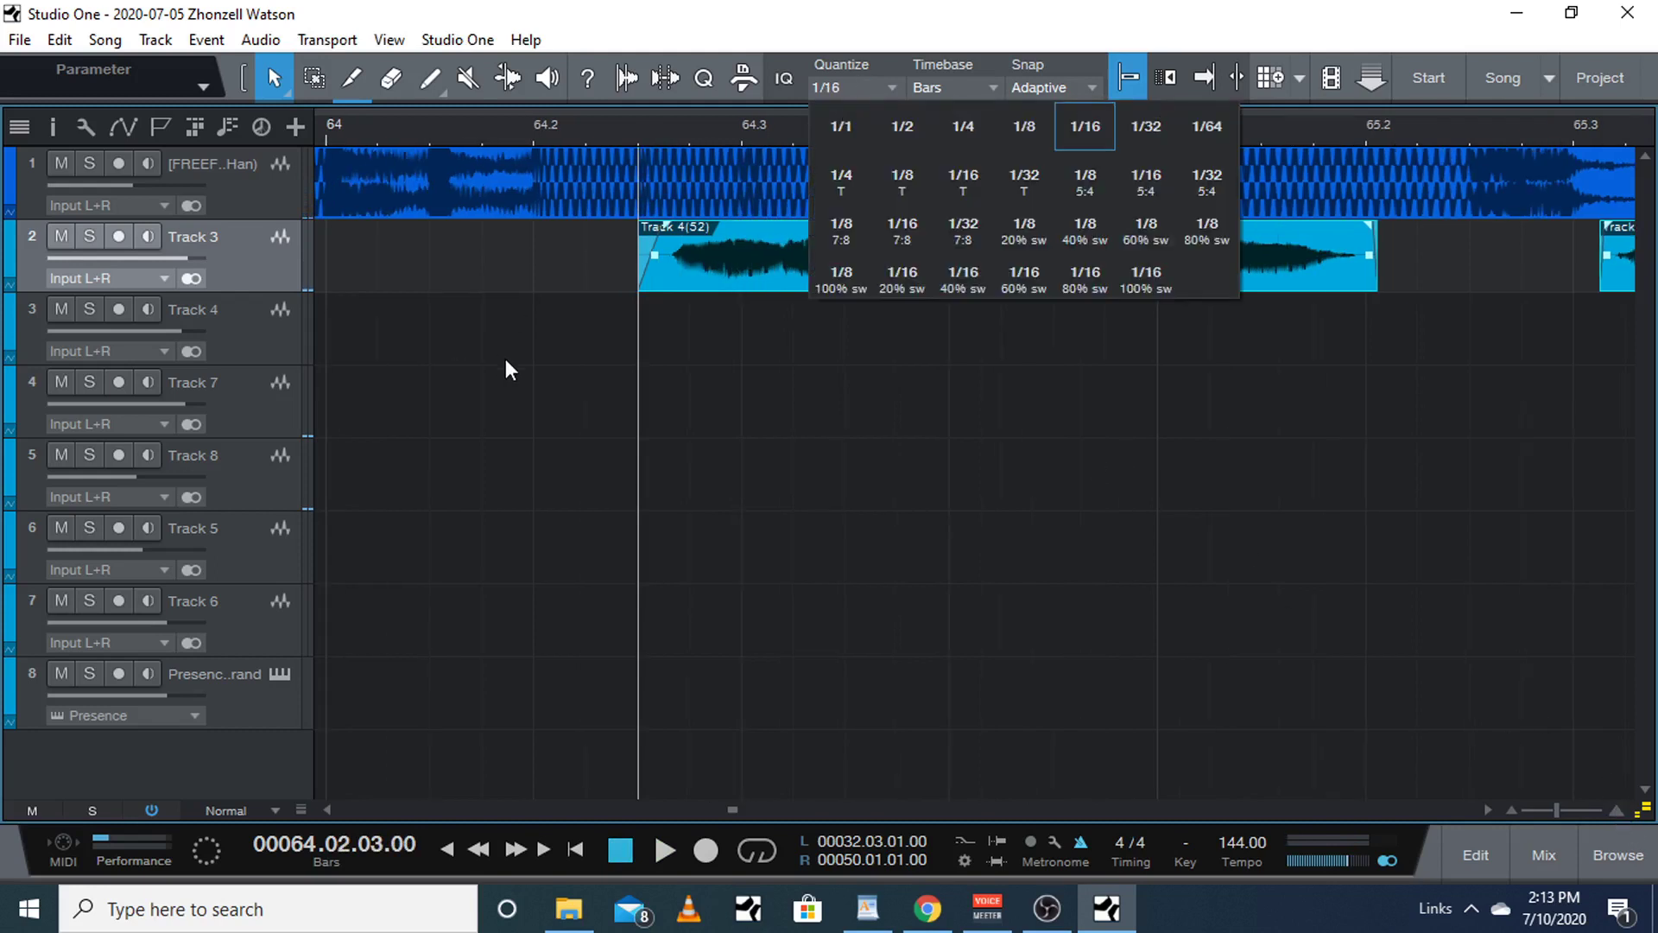
left_click(1027, 141)
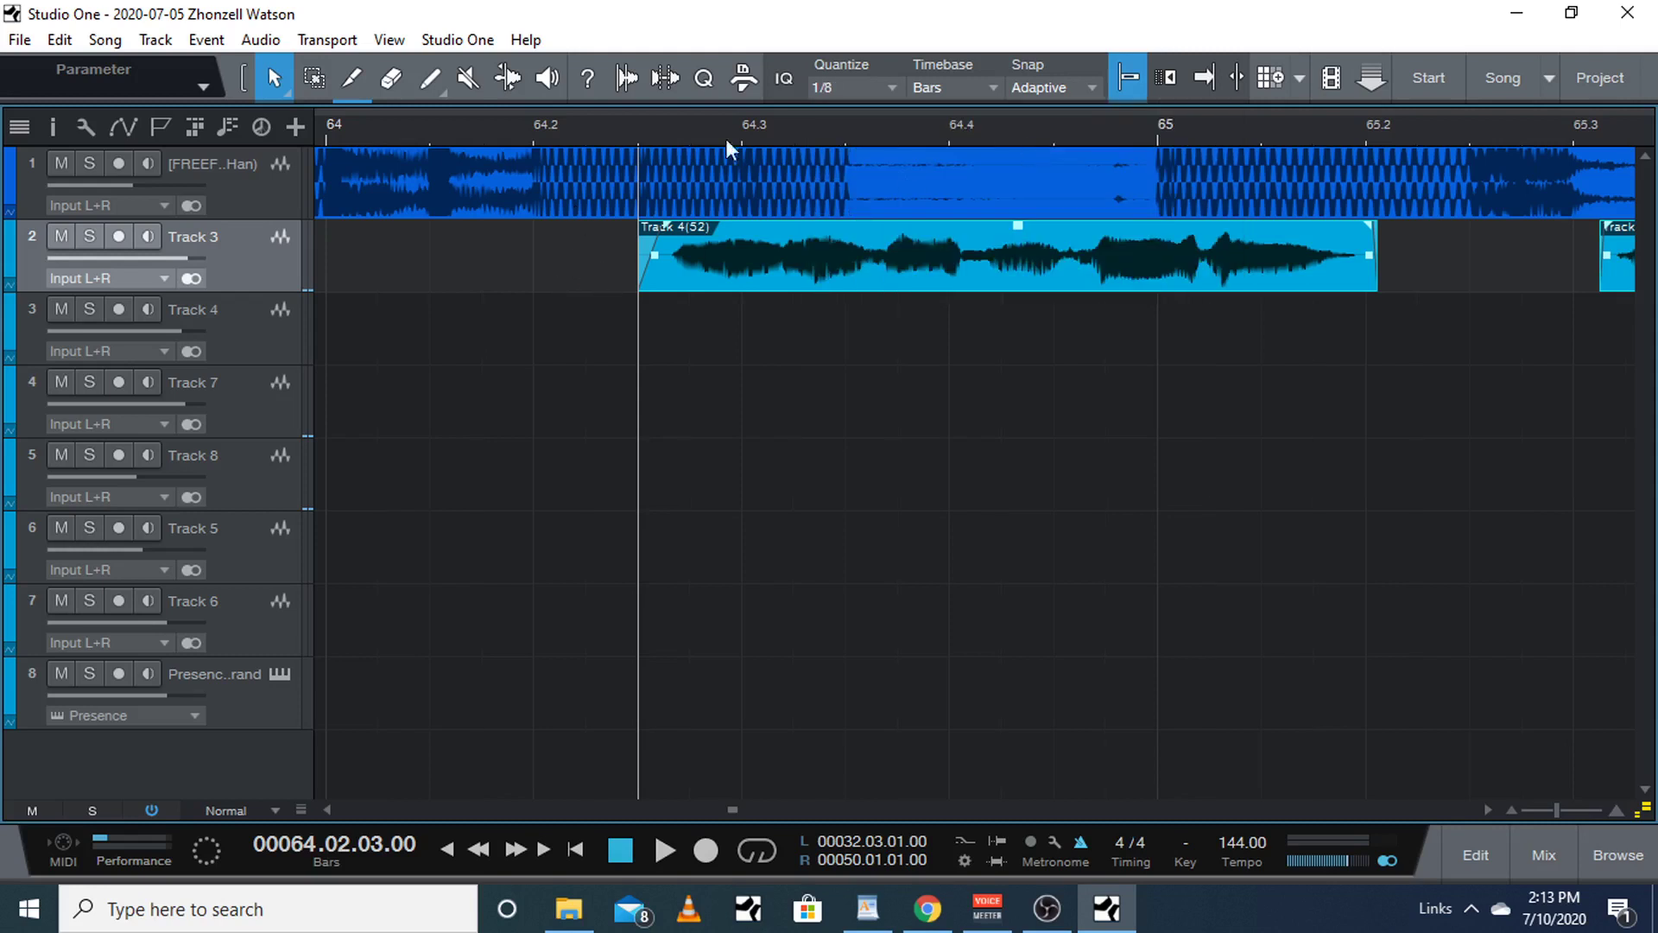
Step: Set the quantize grid to 1/16 and move the duplicated vocals later to beat 64.3, playing them to check the timing
left_click(891, 90)
left_click(1078, 130)
left_click_drag(759, 247, 823, 244)
key("space")
key("space")
key("space")
key("space")
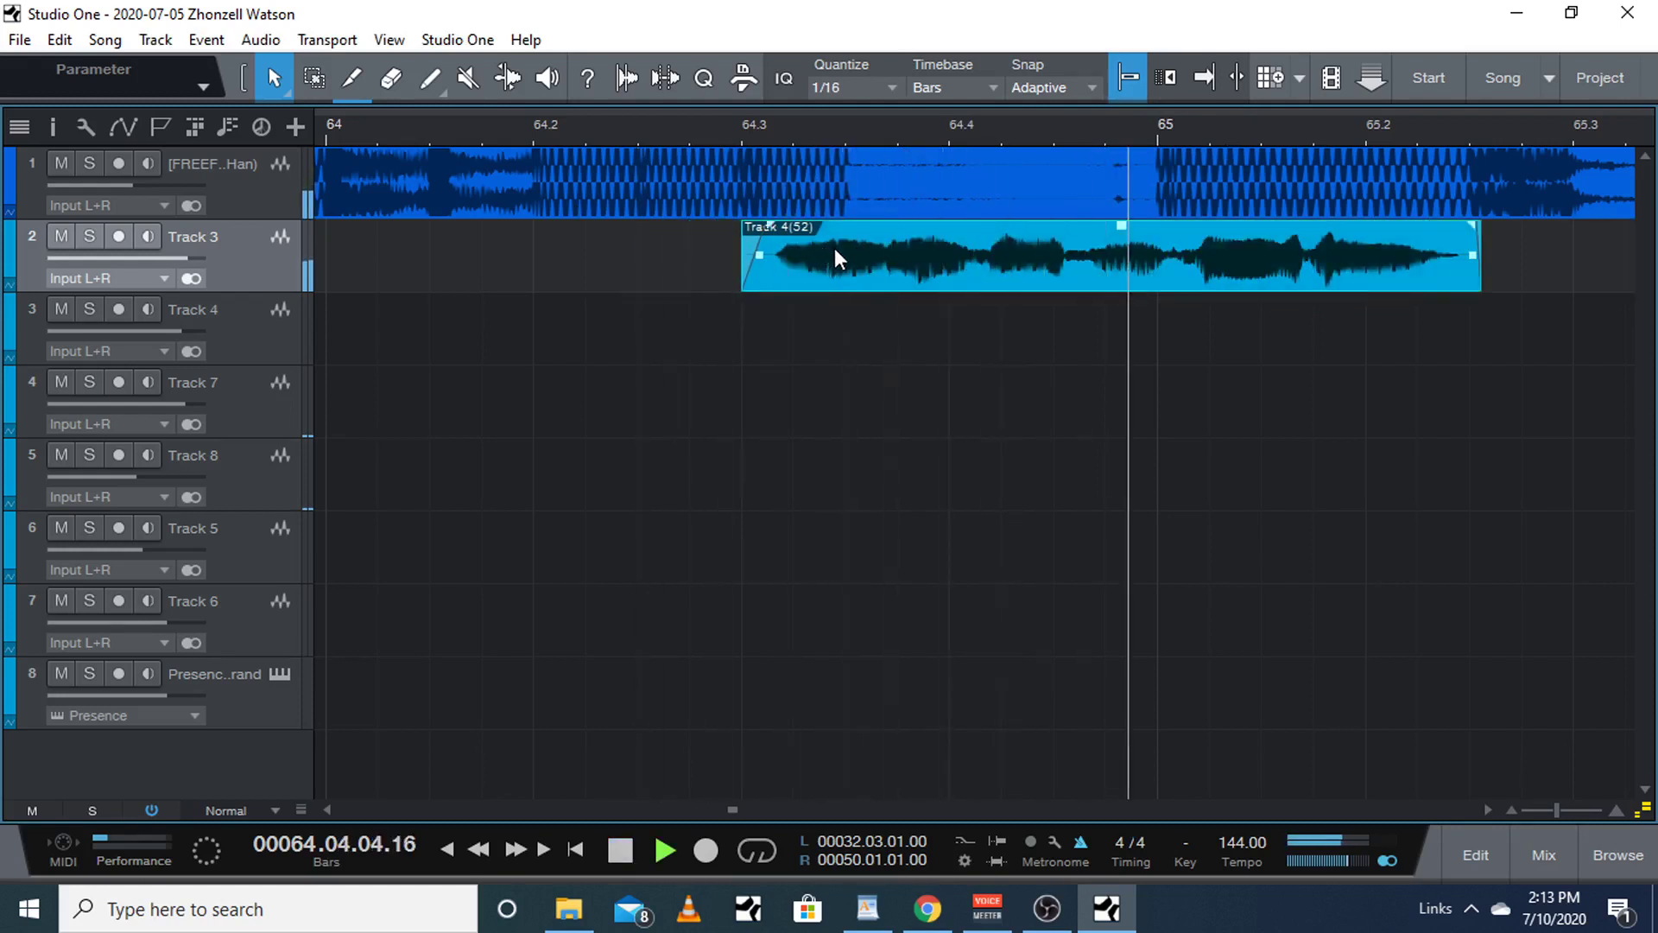
Step: Move the duplicated vocals one more sixteenth later, just past beat 64.3, and play them
key("space")
left_click_drag(834, 247, 870, 248)
key("space")
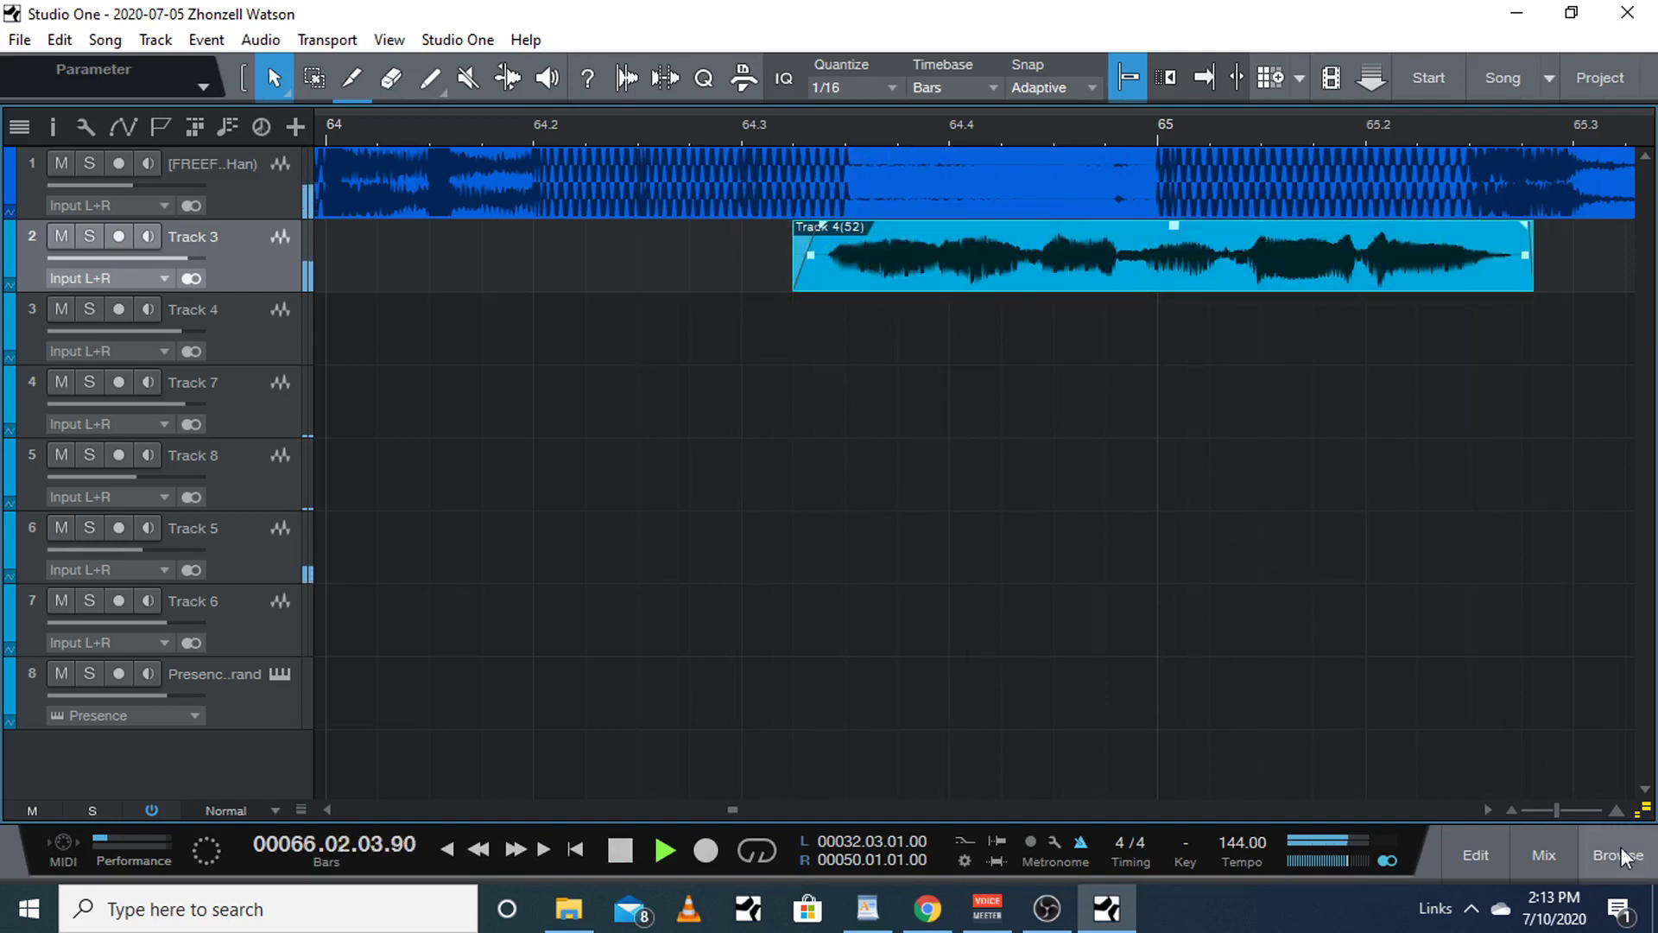
Step: Turn off the metronome and stop playback with the whole song in view
left_click_drag(1558, 812, 1521, 822)
left_click(1081, 843)
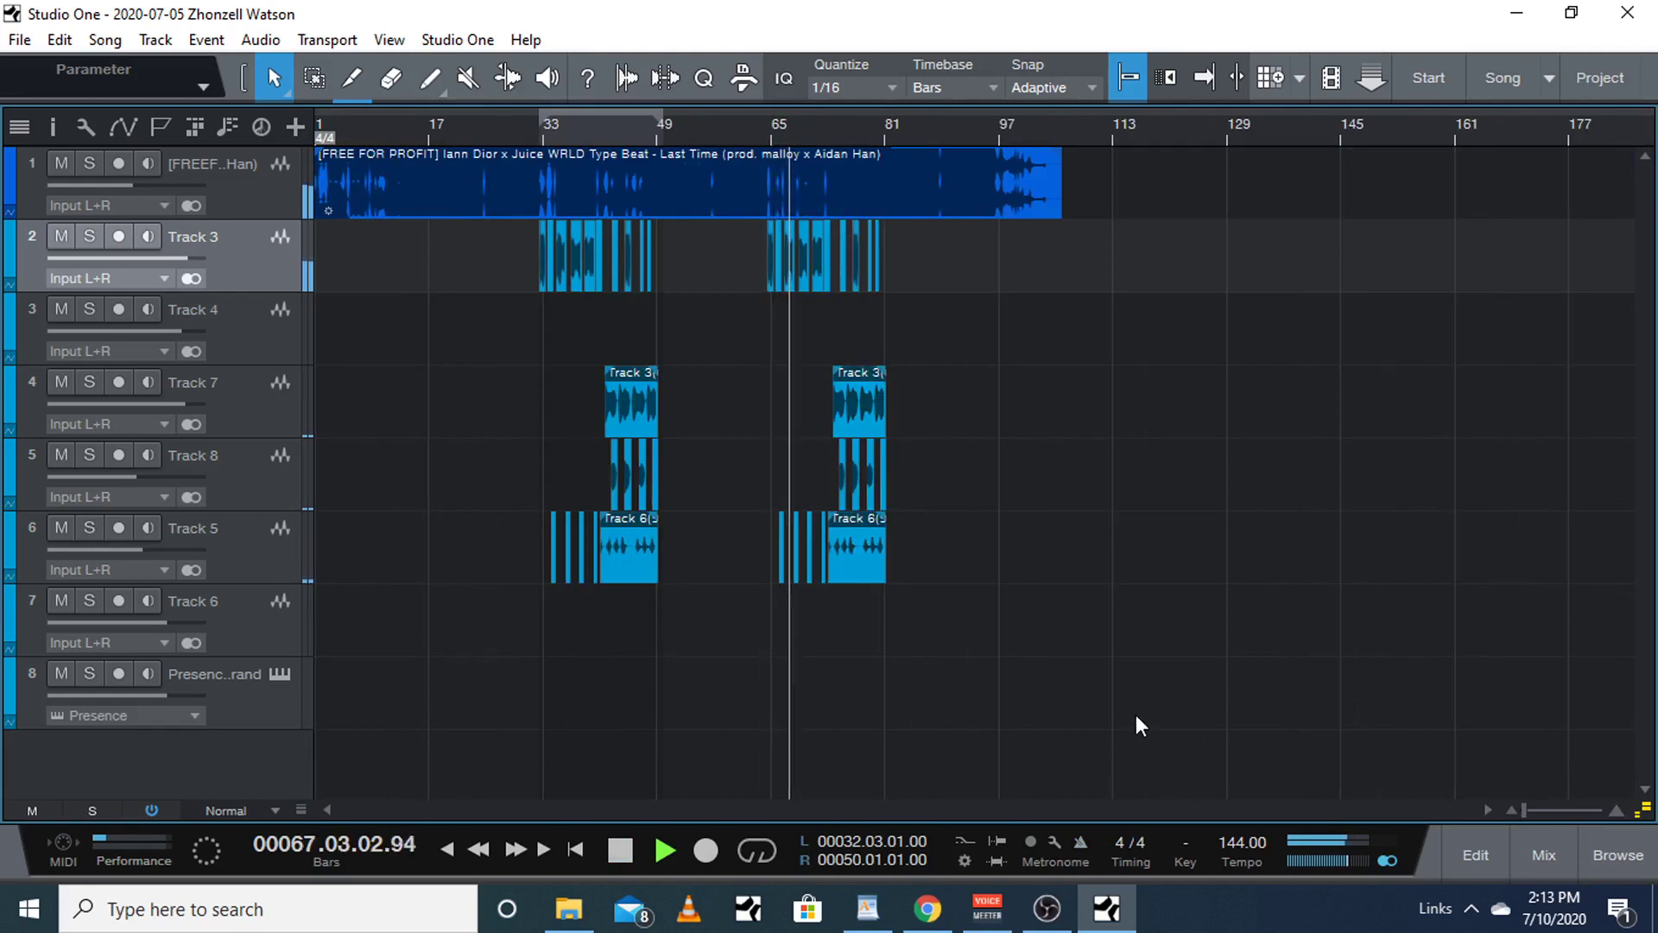
key("space")
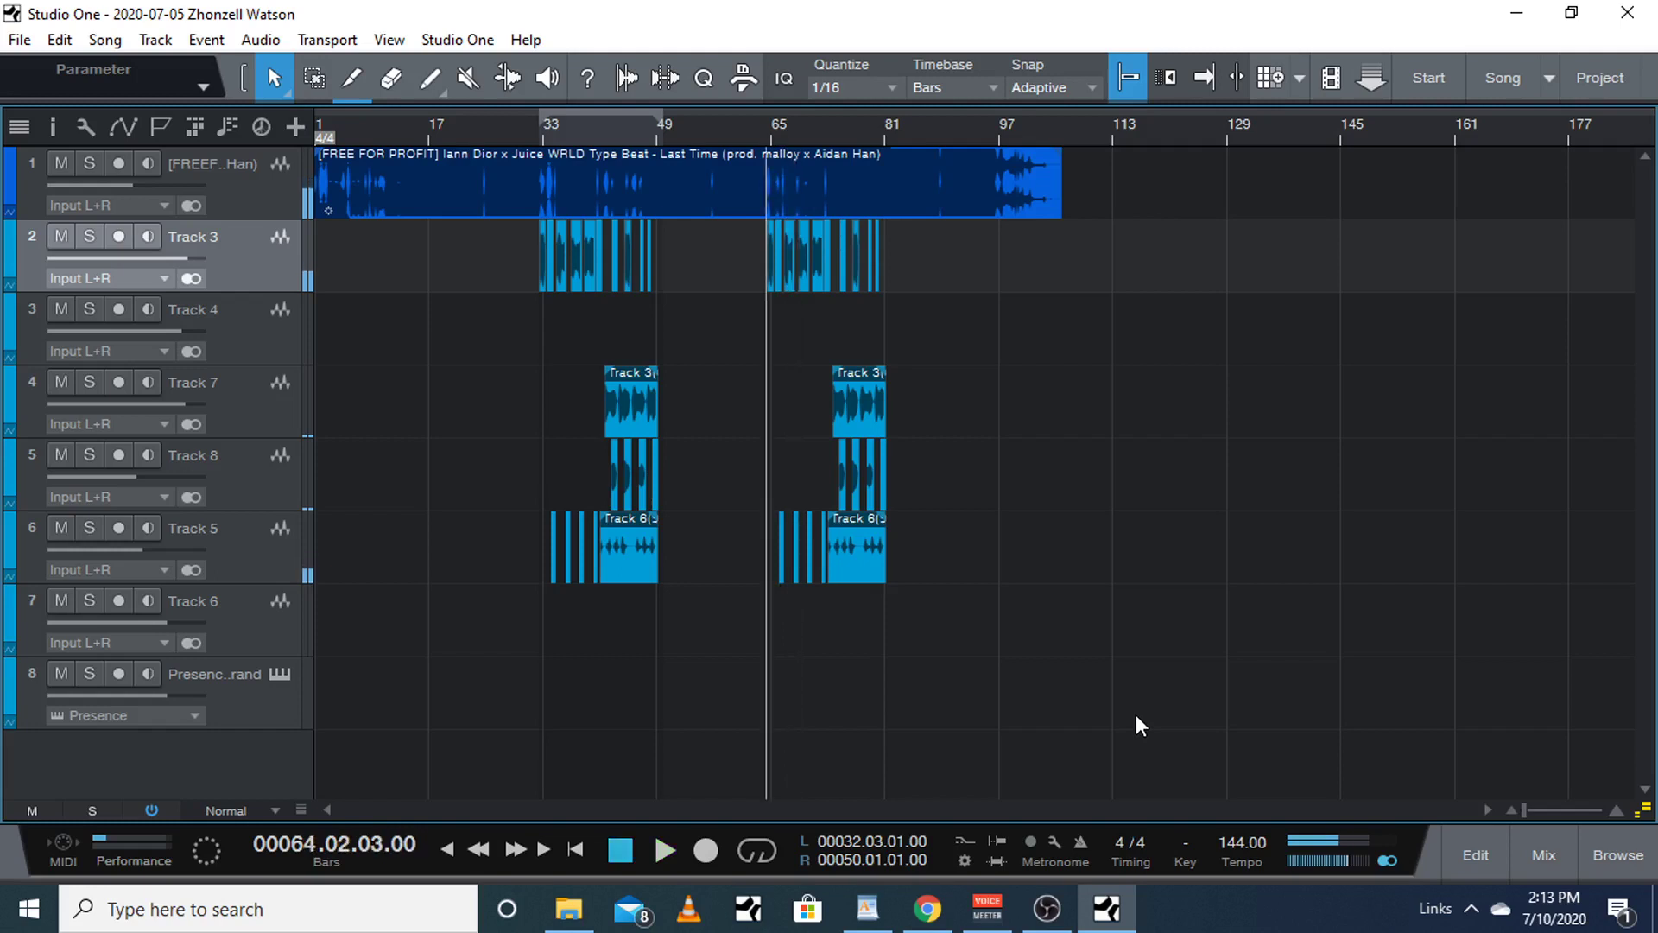